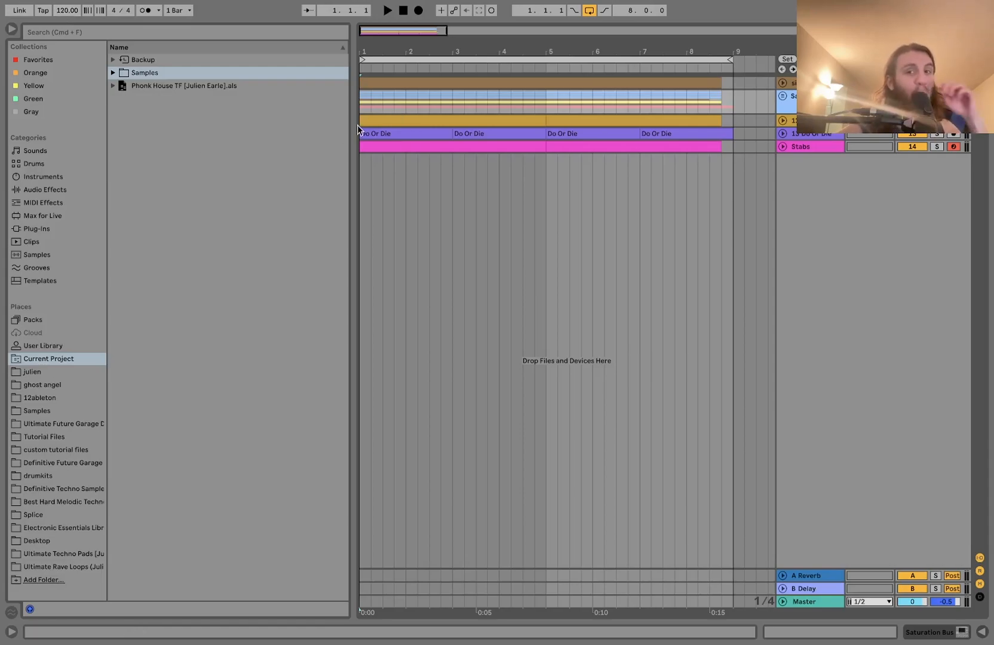
Play a short part of the full loop and unfold the Saturation Bus group to show its tracks
key("space")
key("space")
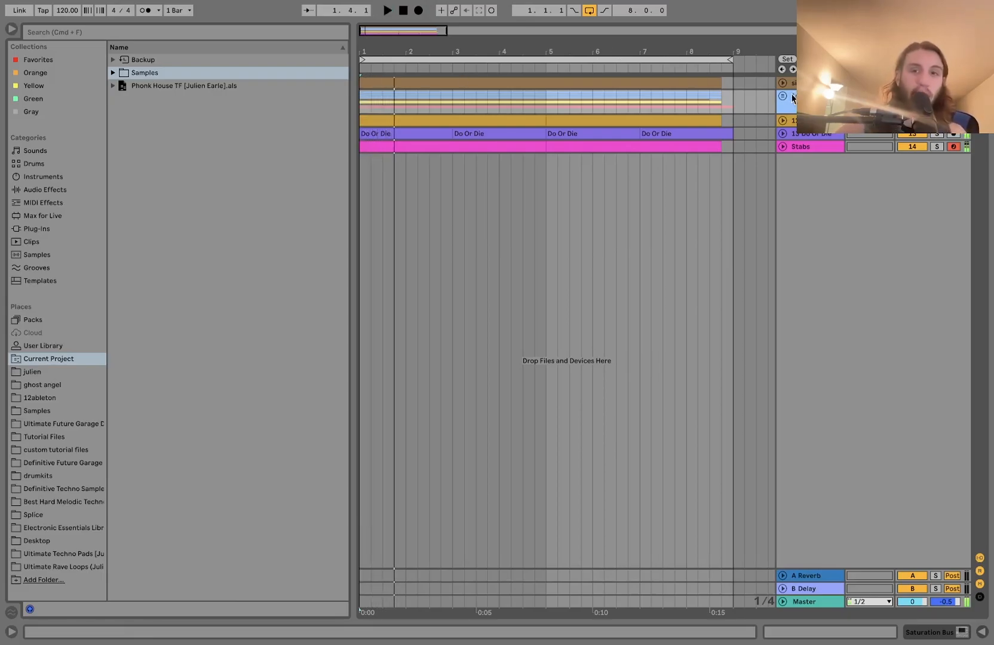
left_click(782, 96)
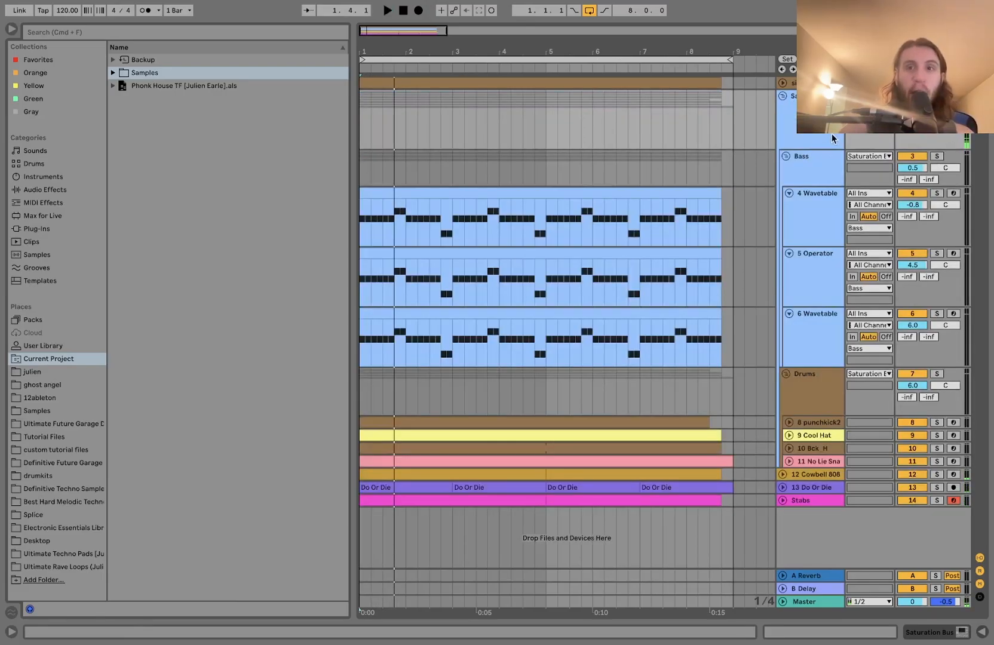
Solo and play the sidechain track, and show its punchkick2 sampler
left_click(937, 83)
key("space")
double_click(813, 83)
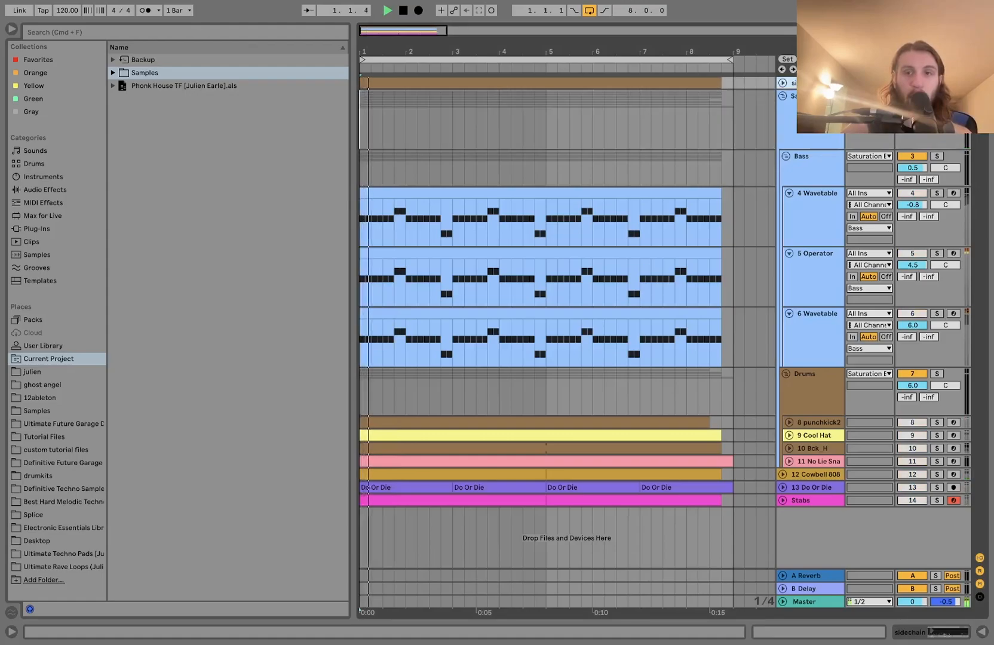
key("space")
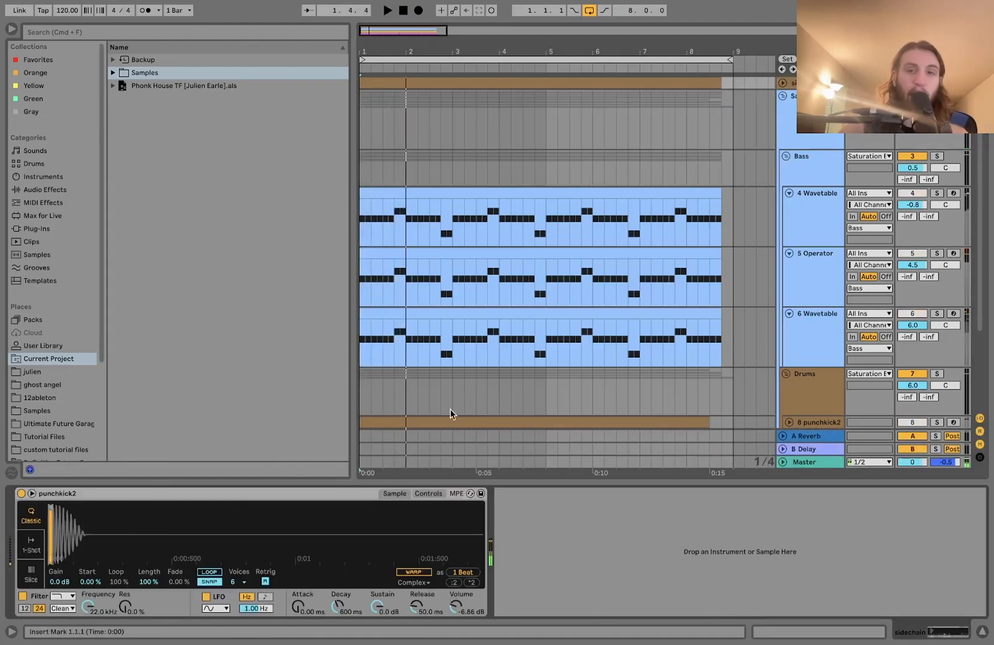
Show the 4 Wavetable track's devices and play the Bass group soloed
left_click(823, 206)
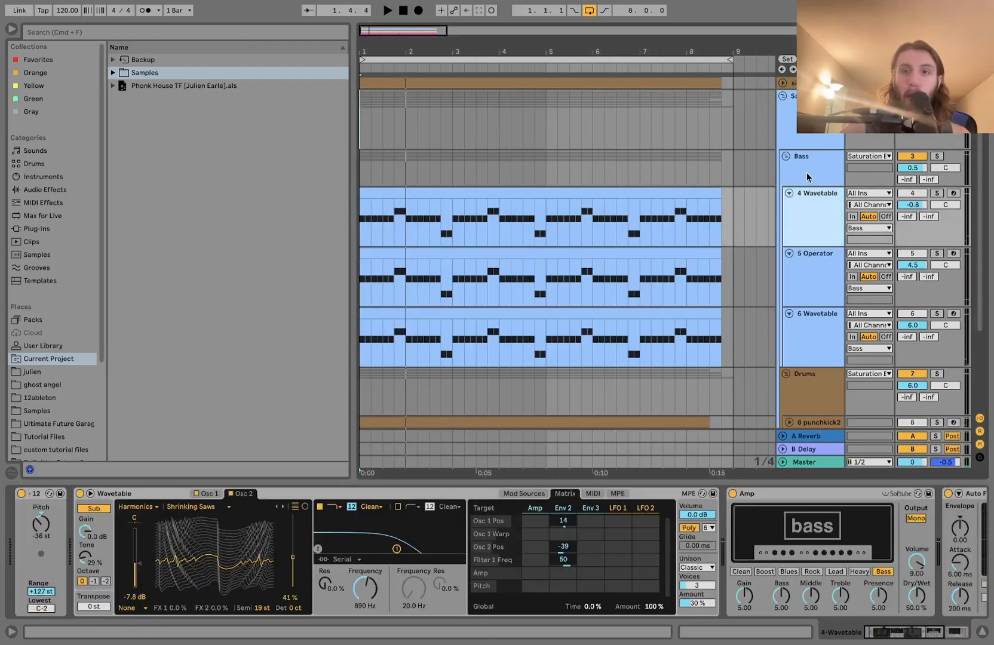
left_click(936, 156)
key("space")
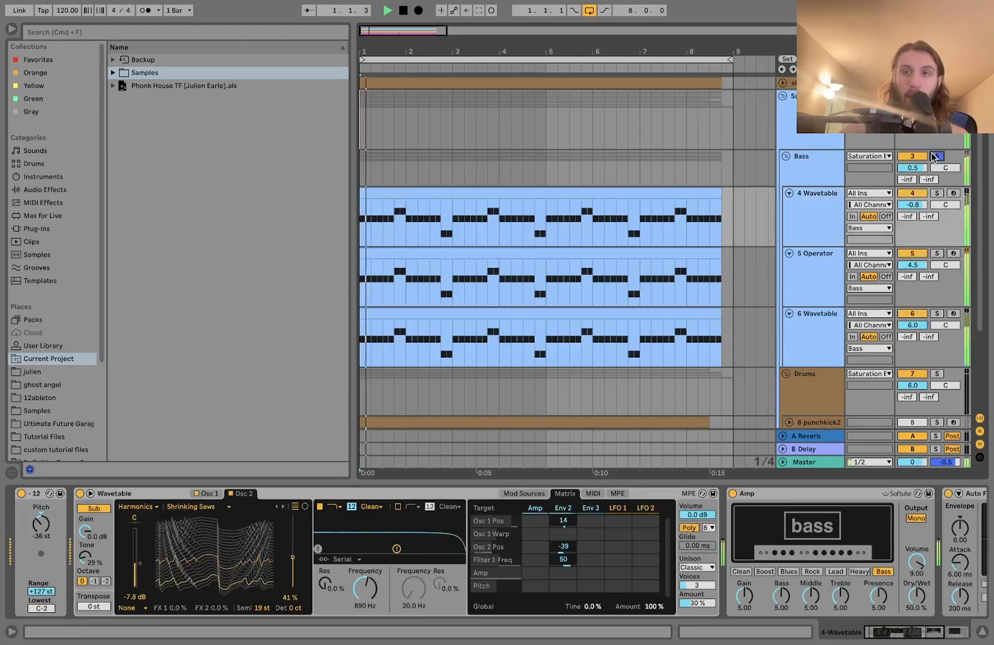
Turn off the Saturation Bus's Saturator and the Bass group's EQ Eight, Drum Buss, Compressor and Utility, and play the unprocessed bass
left_click(810, 134)
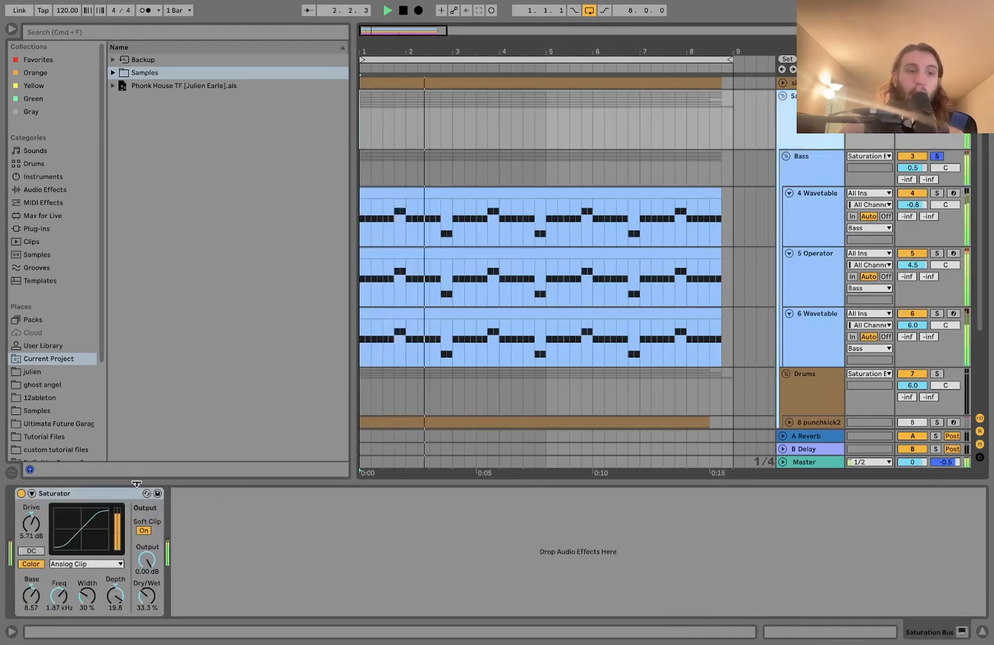
left_click(21, 493)
key("space")
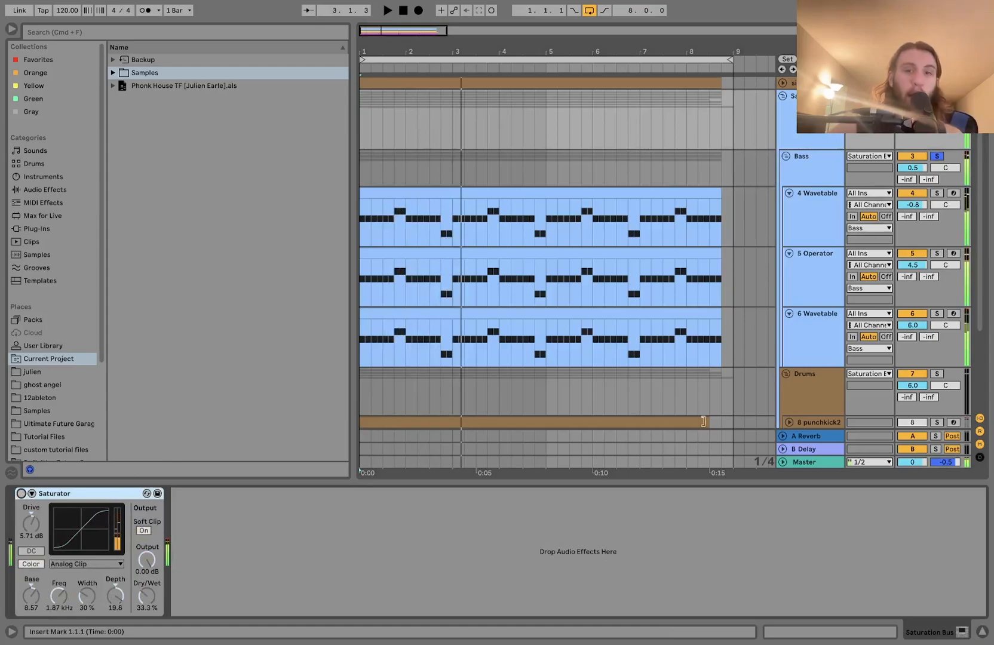
left_click(816, 172)
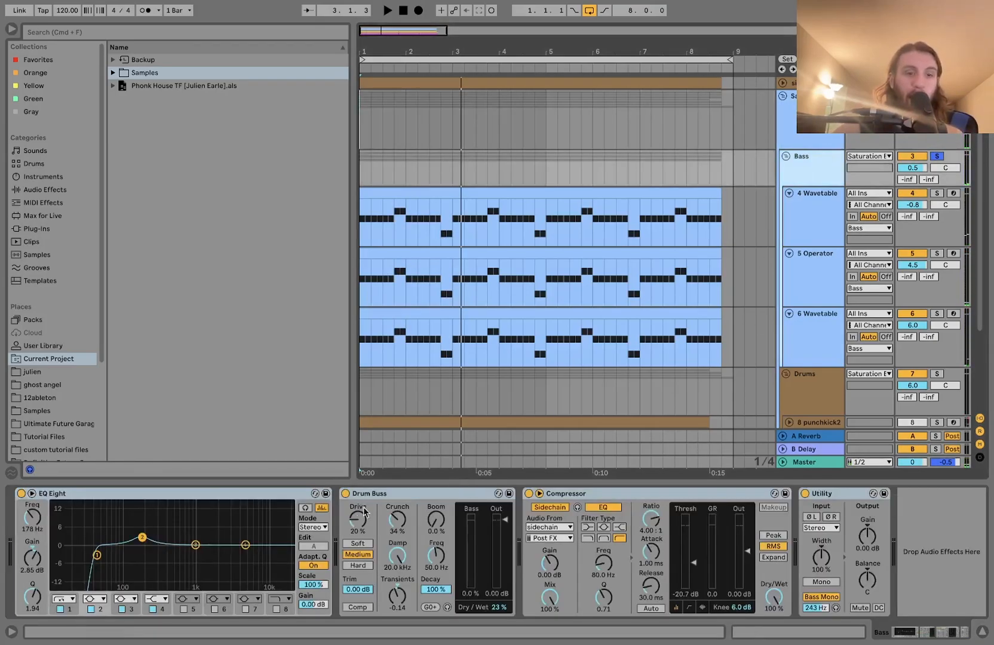
key("space")
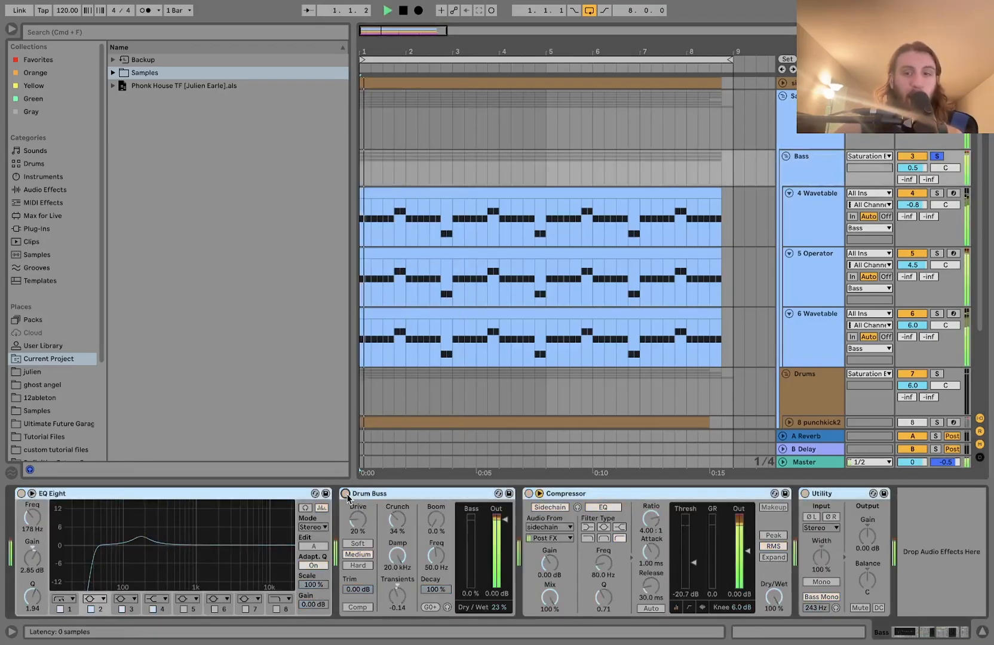
Play the 4 Wavetable and 6 Wavetable bass layers soloed one after the other to compare their sounds
left_click(795, 235)
left_click(937, 193)
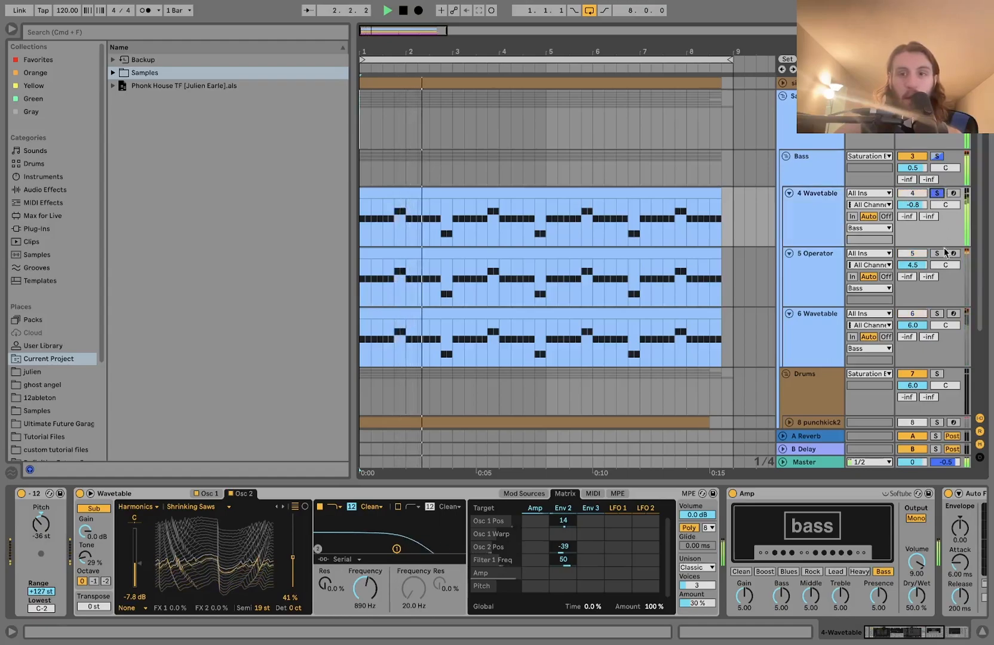
left_click(937, 313)
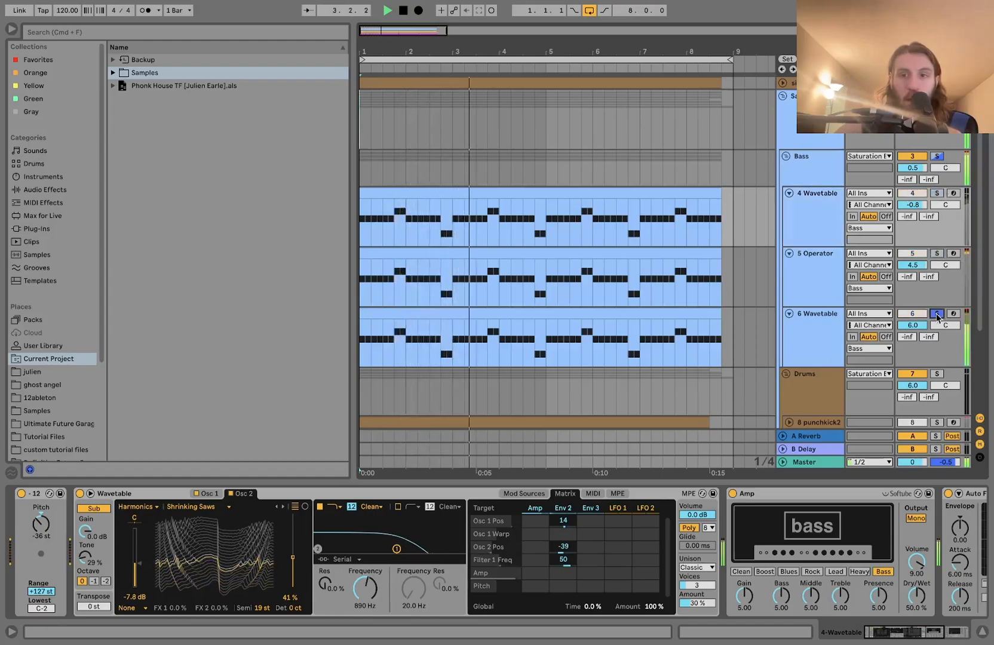
left_click(806, 328)
key("space")
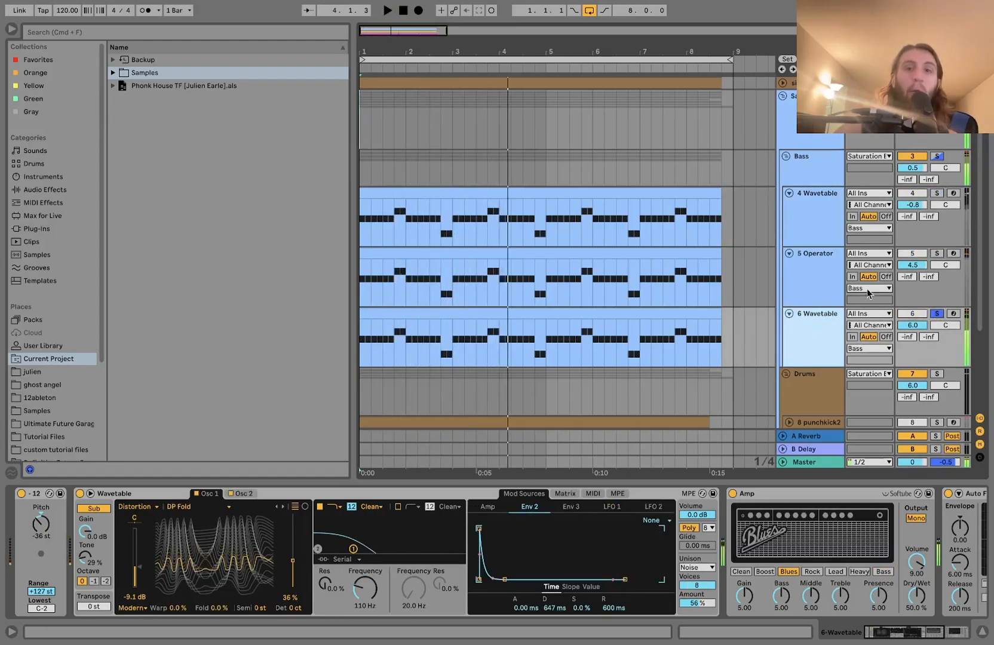
Solo and play 4 Wavetable while examining its Osc 1, modulation matrix, Amp and Auto Filter settings
left_click(827, 229)
left_click(936, 193)
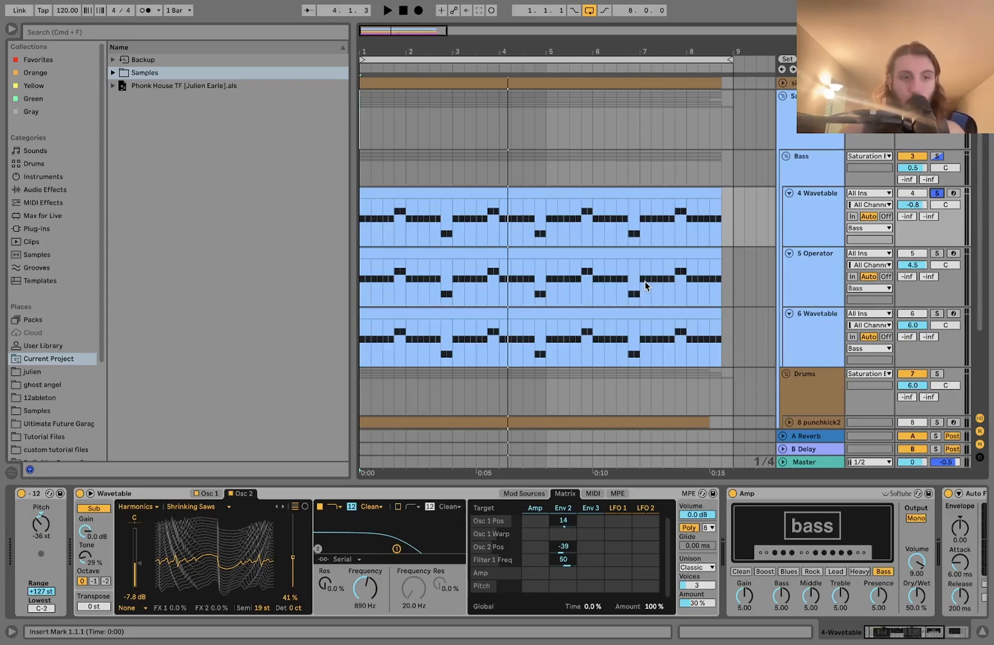
left_click(209, 495)
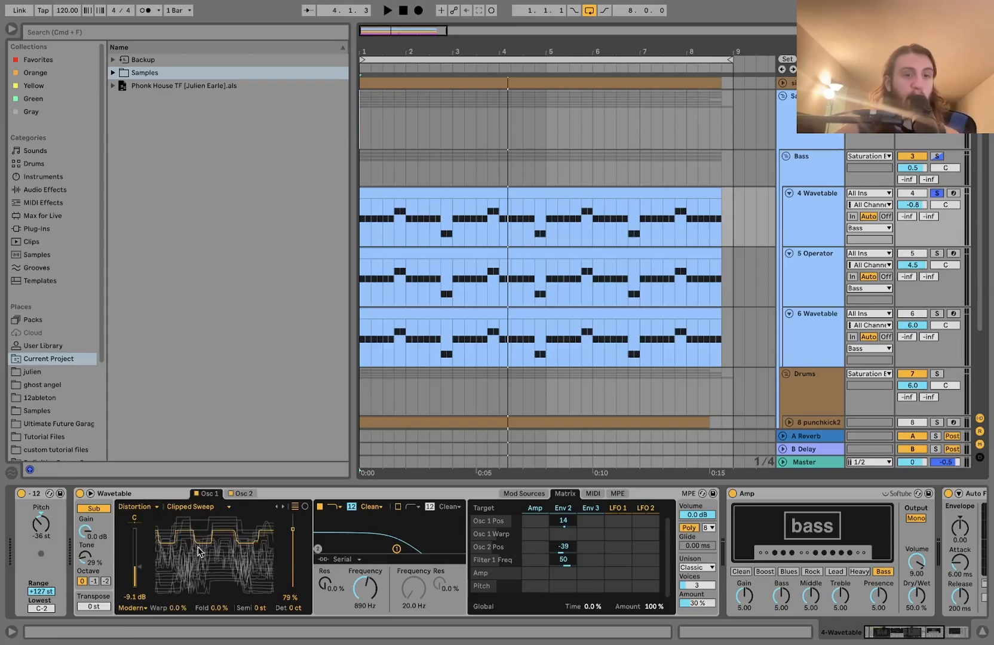
key("space")
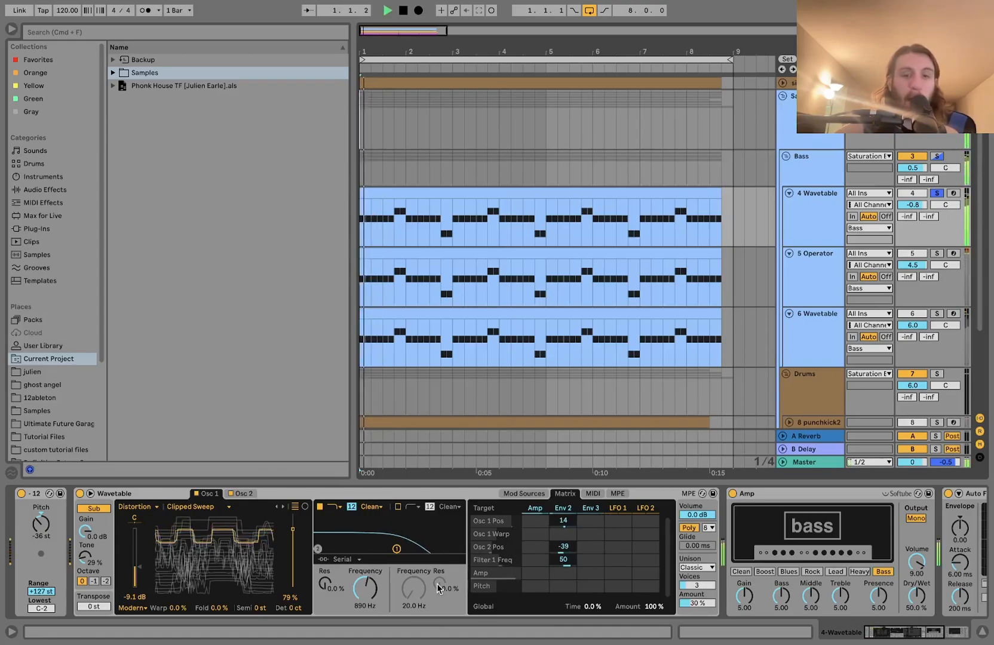
scroll(687, 584, "right", 5)
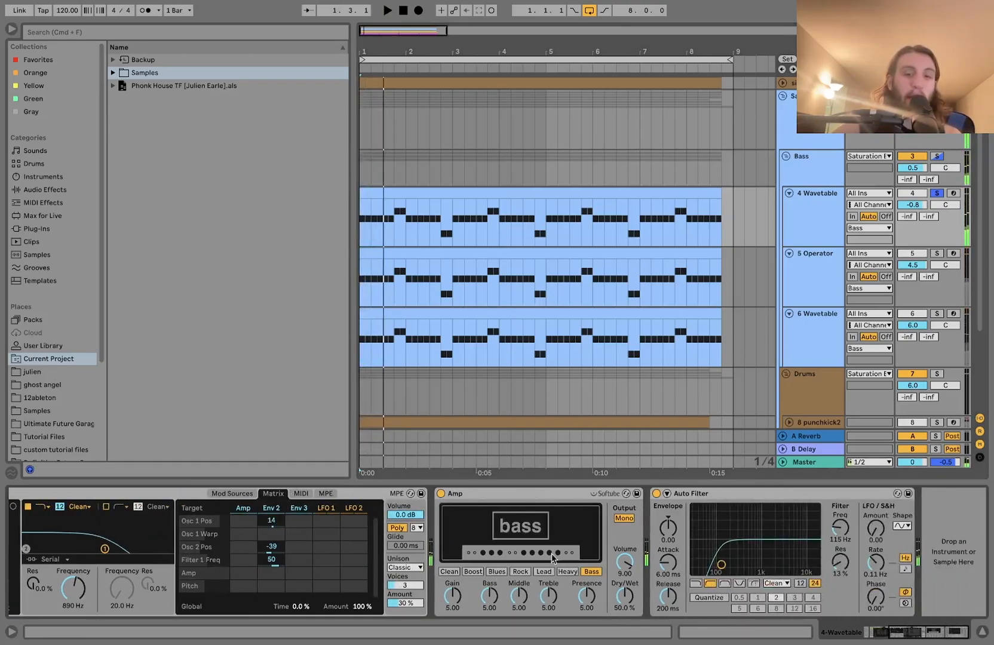
key("space")
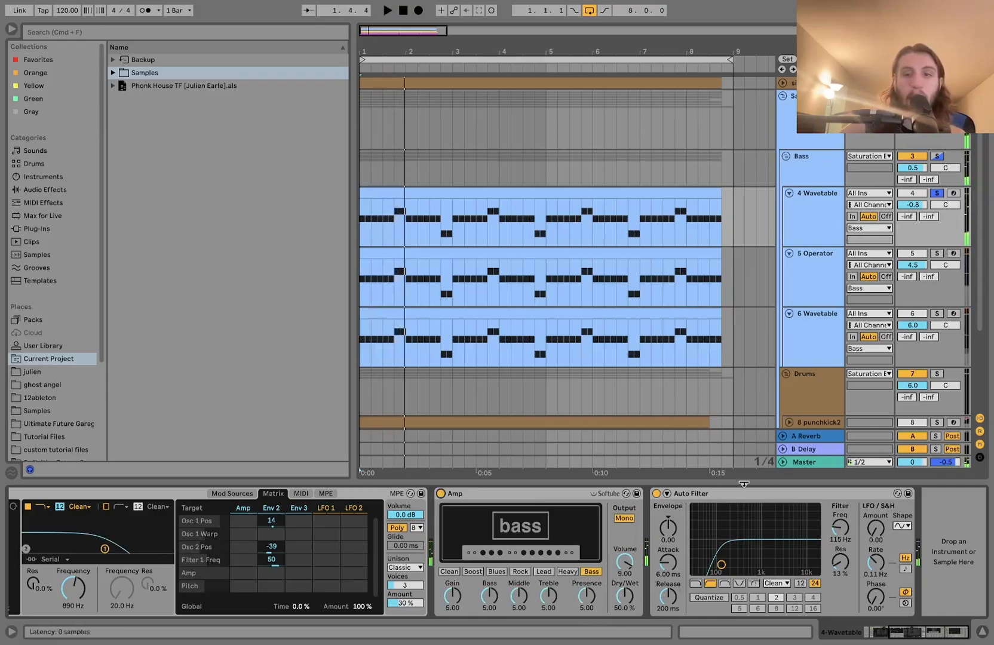
Solo and play 5 Operator while examining its oscillator and filter settings
left_click(936, 253)
left_click(807, 274)
key("space")
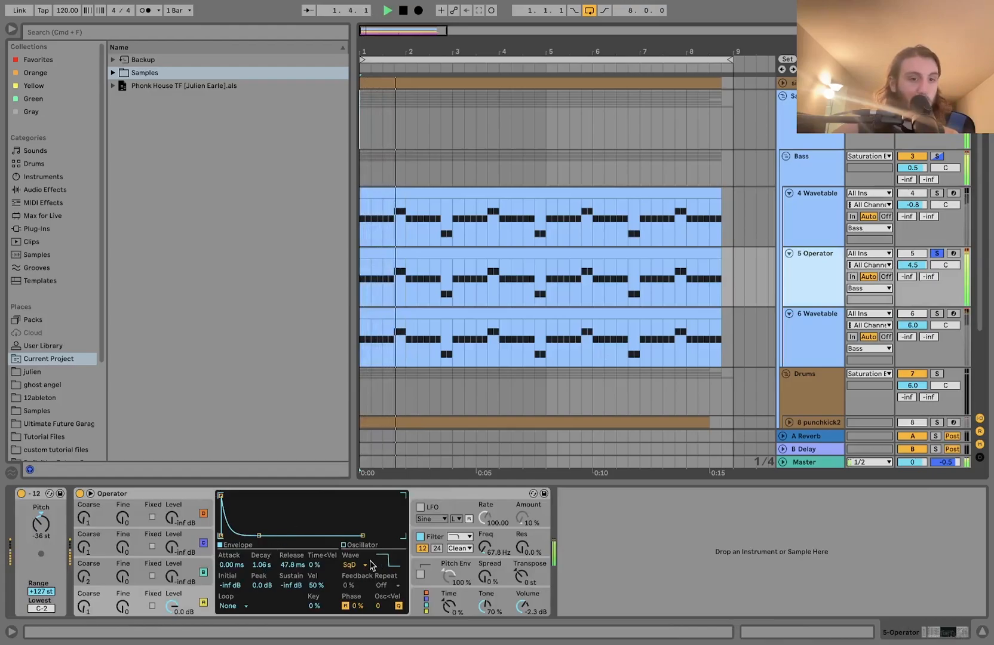
key("space")
left_click(436, 537)
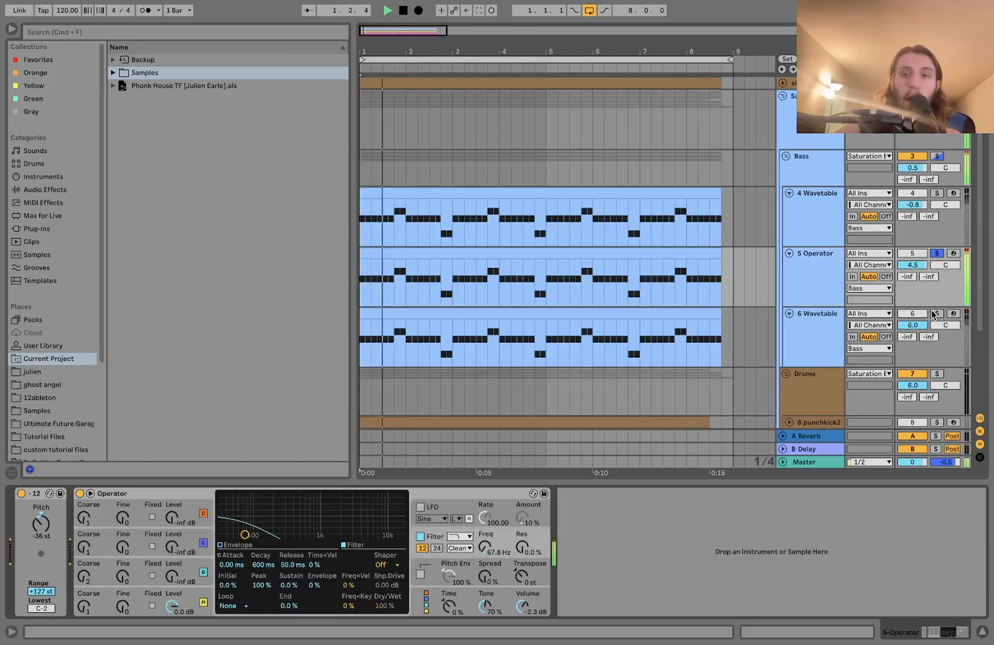
key("space")
Solo 6 Wavetable and play it with its Osc 1 and Env 2 settings shown
scroll(934, 333, "down", 3)
left_click(937, 374)
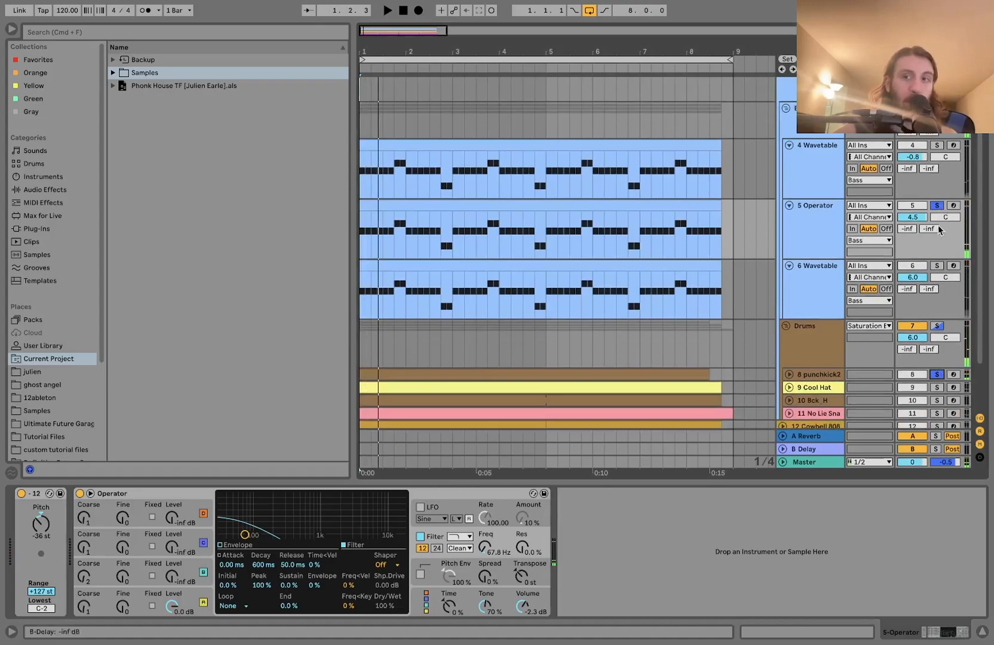
left_click(811, 281)
key("space")
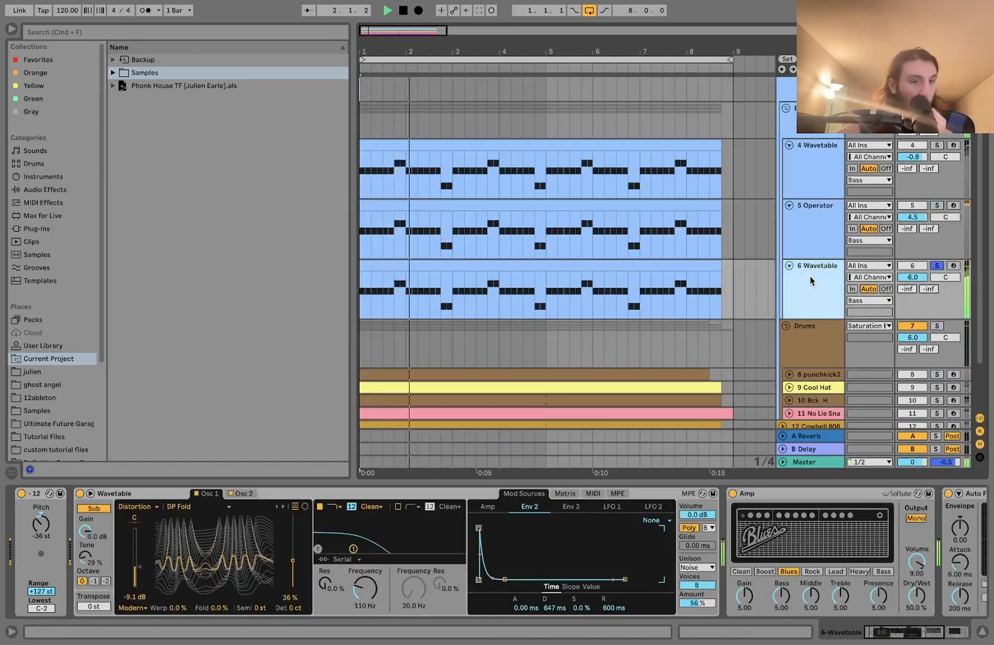
key("space")
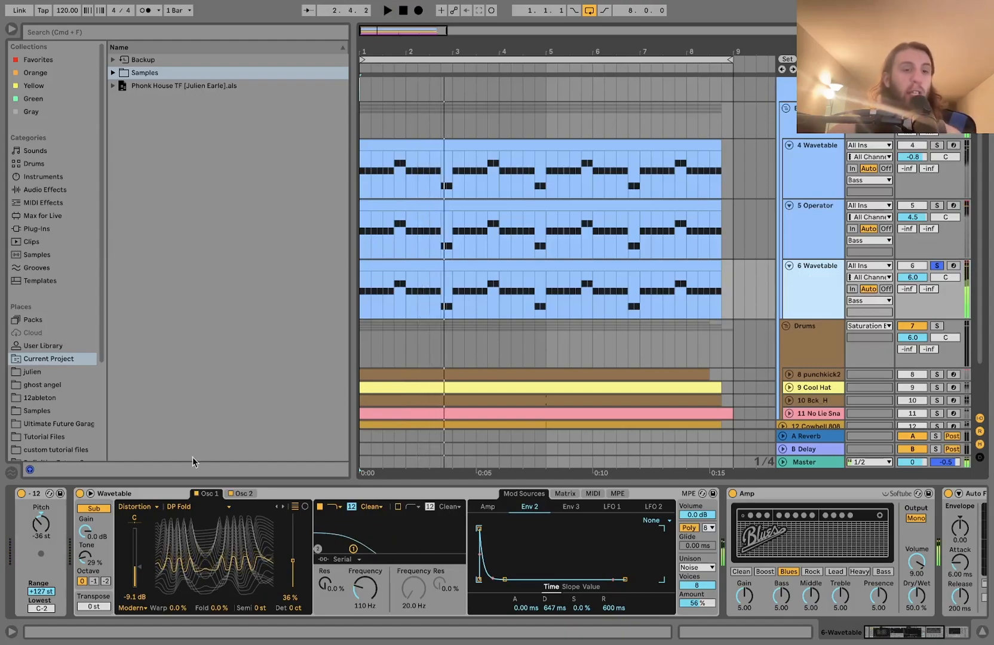
Examine 6 Wavetable's Osc 2, modulation matrix, Amp and Auto Filter while playing the layer
left_click(240, 493)
key("space")
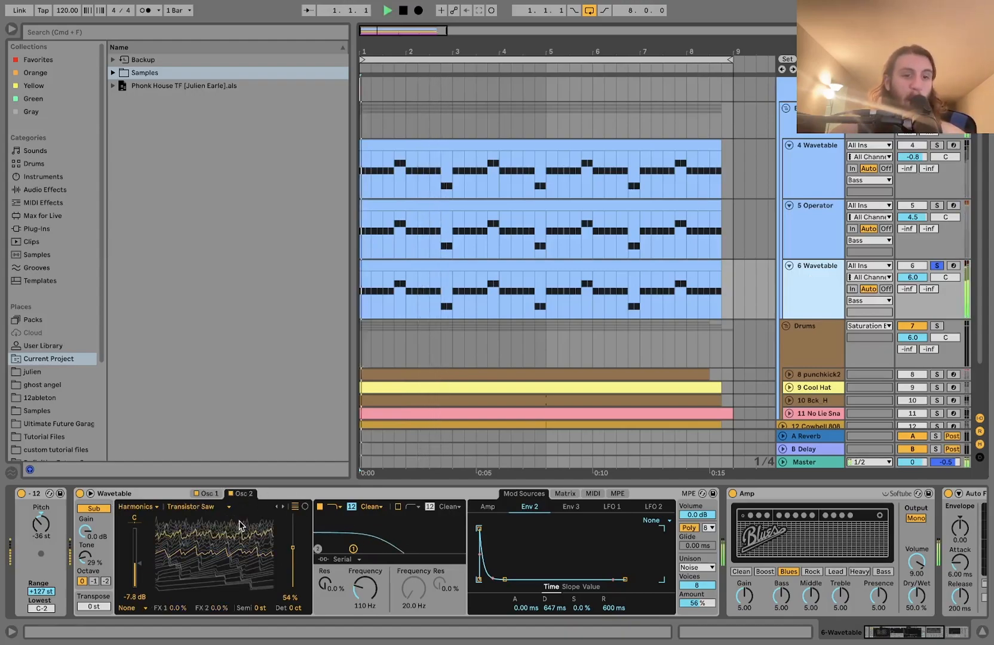
key("space")
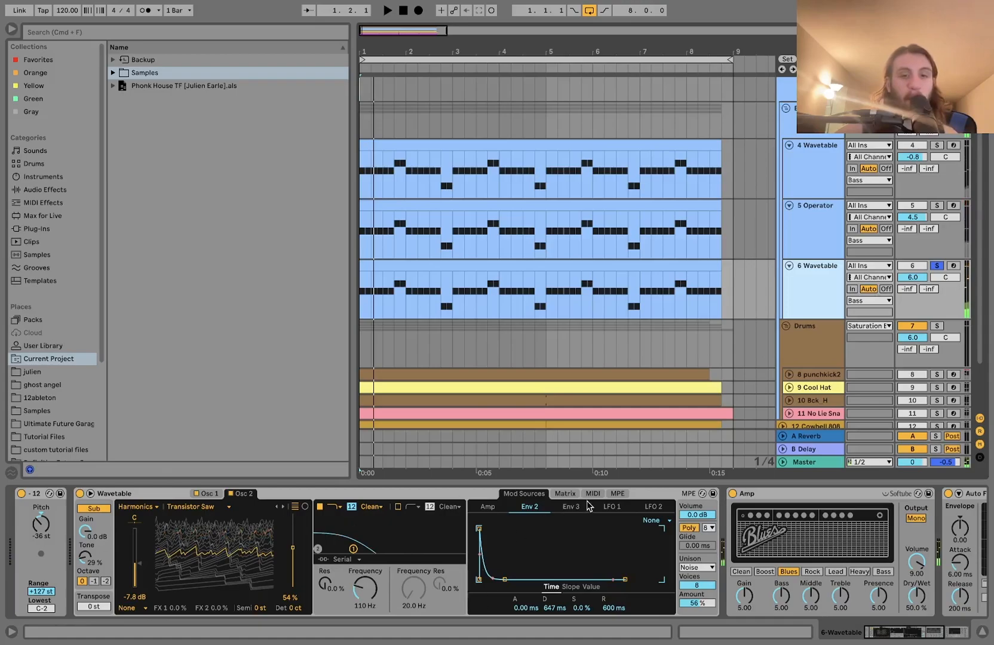
left_click(564, 494)
key("space")
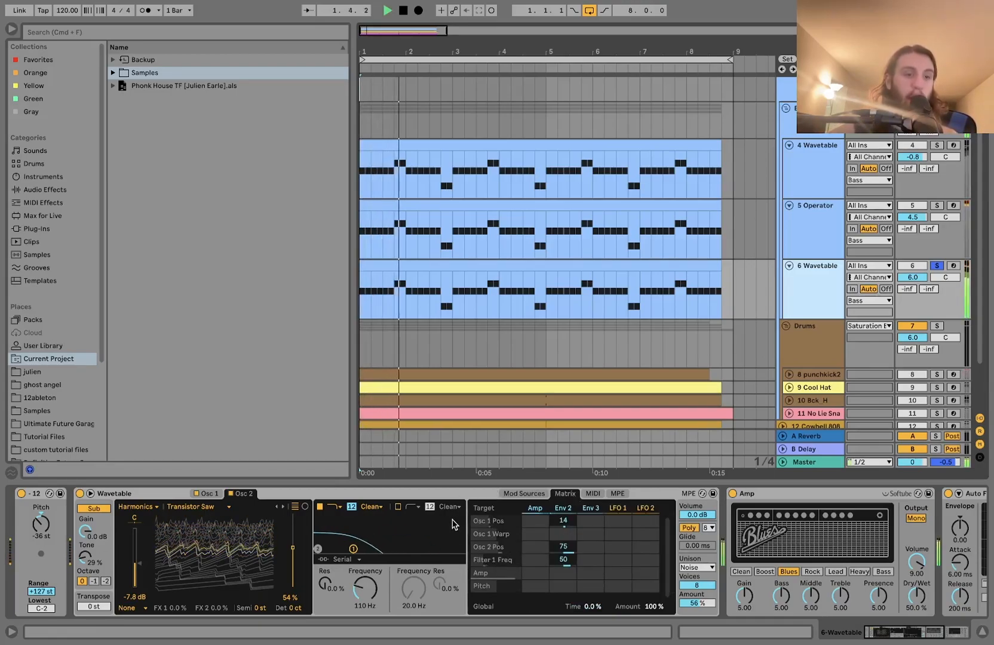
key("space")
scroll(460, 528, "right", 5)
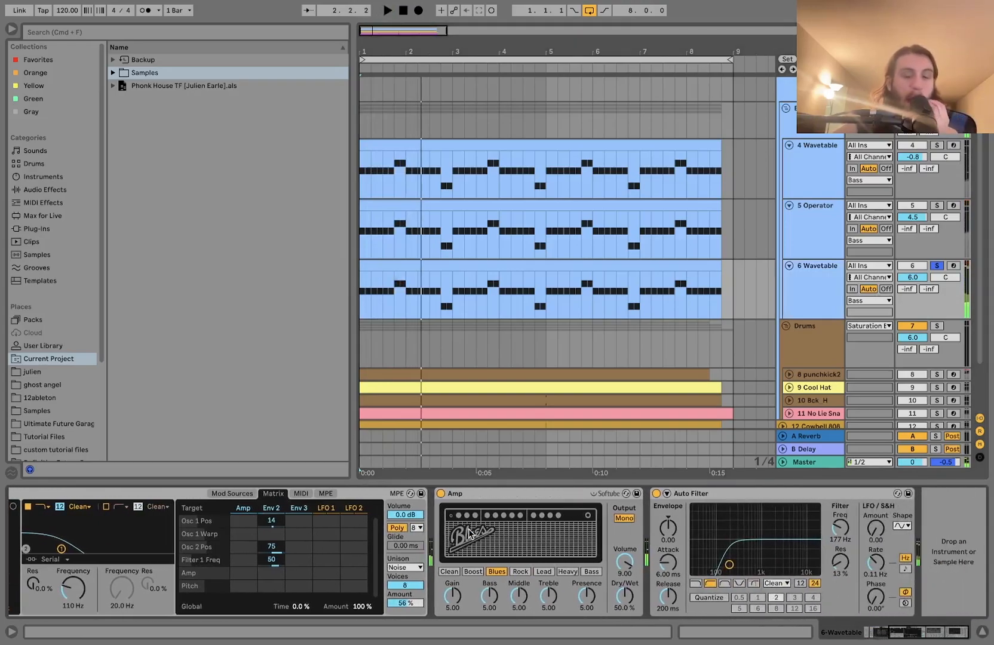
Unsolo 6 Wavetable, turn on the Bass group's EQ Eight and play the combined bass layers
left_click(936, 265)
left_click(813, 113)
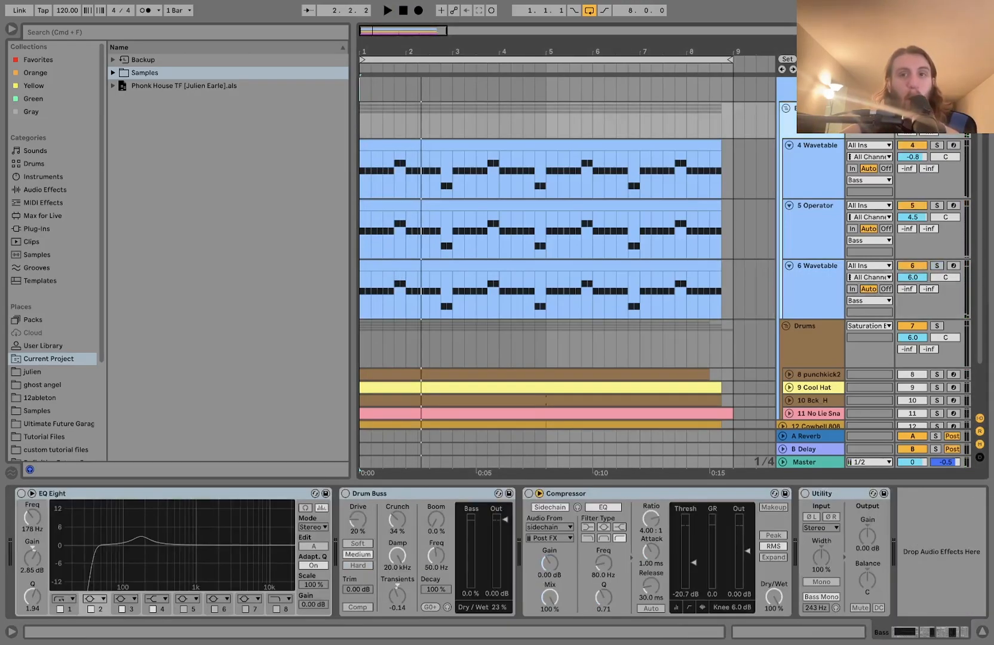
left_click(88, 486)
left_click(88, 496)
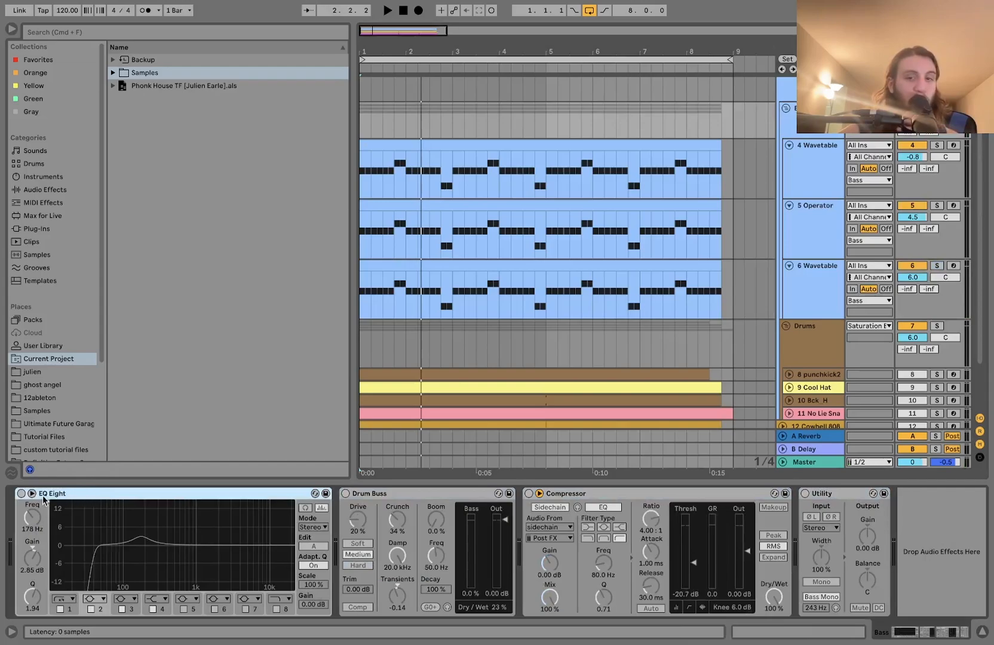
left_click(20, 493)
key("space")
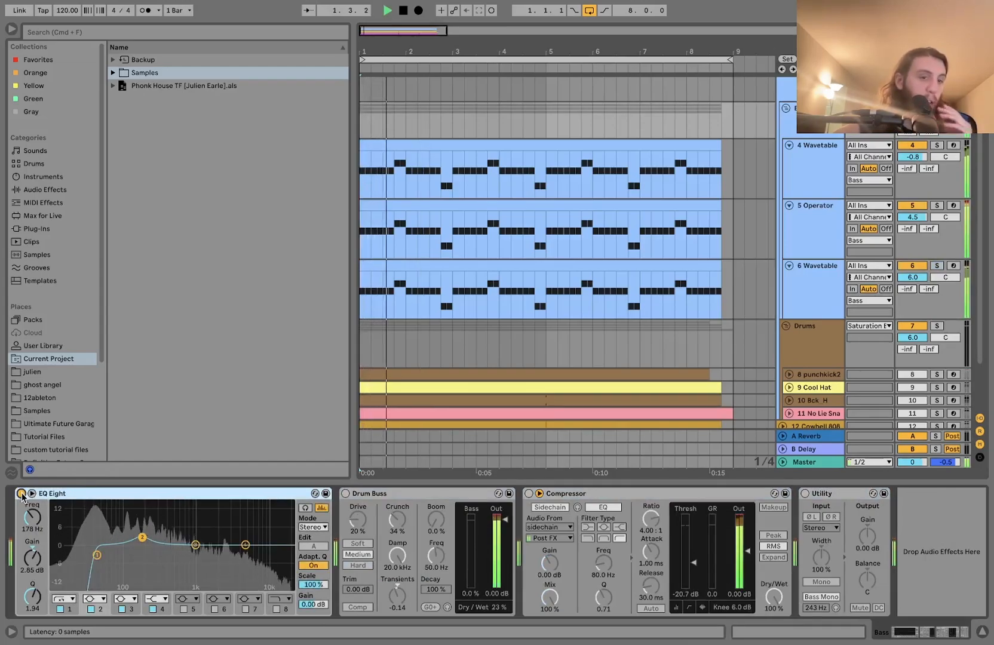
Select the low-cut band in the Bass group's EQ Eight and play the bass with the group soloed
left_click(97, 554)
key("space")
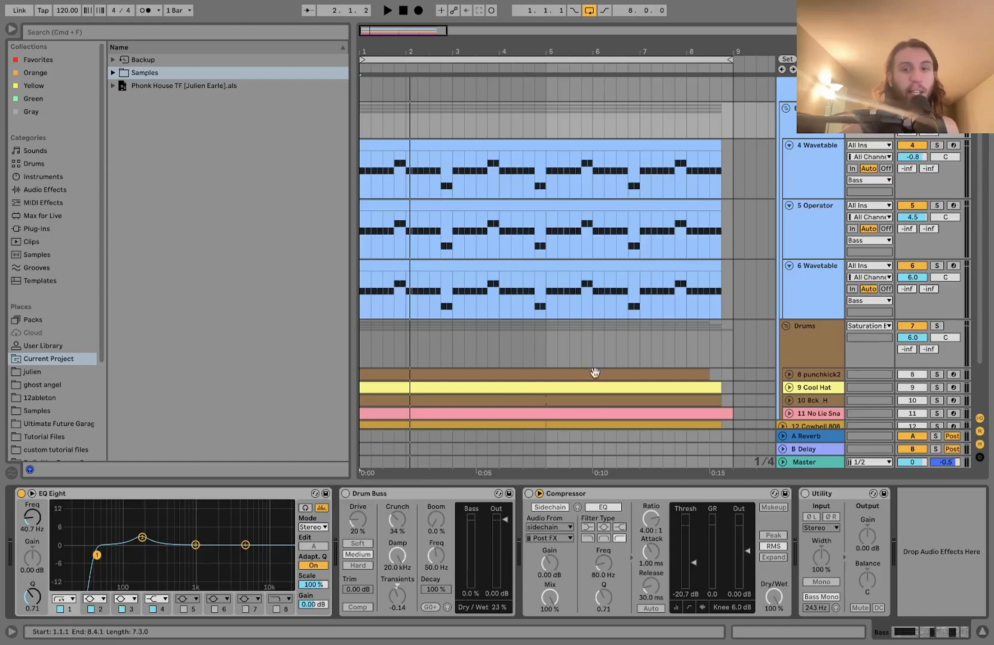
key("space")
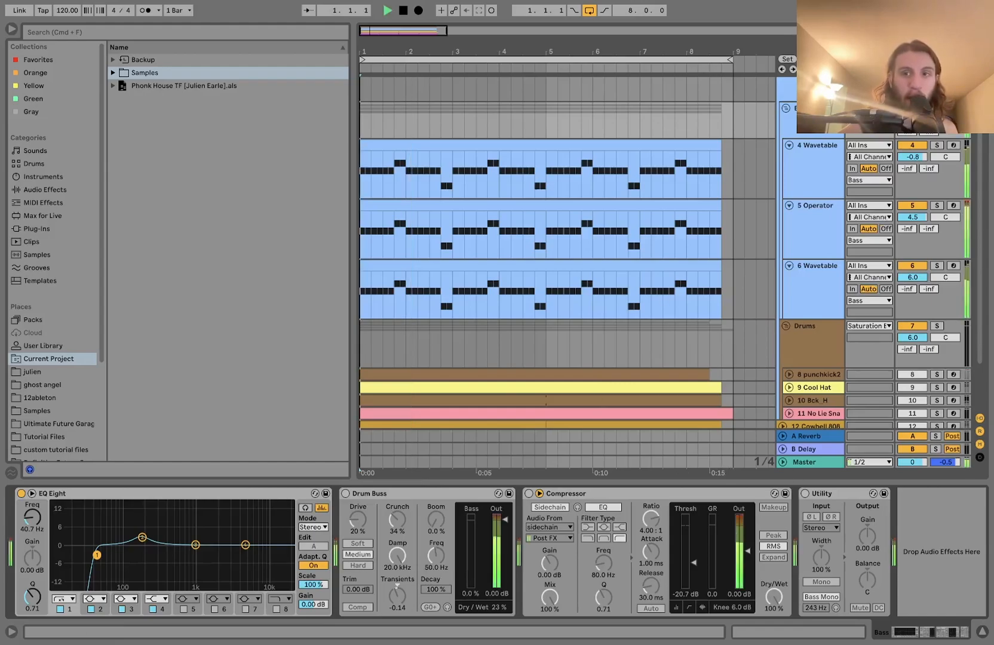
scroll(964, 149, "up", 2)
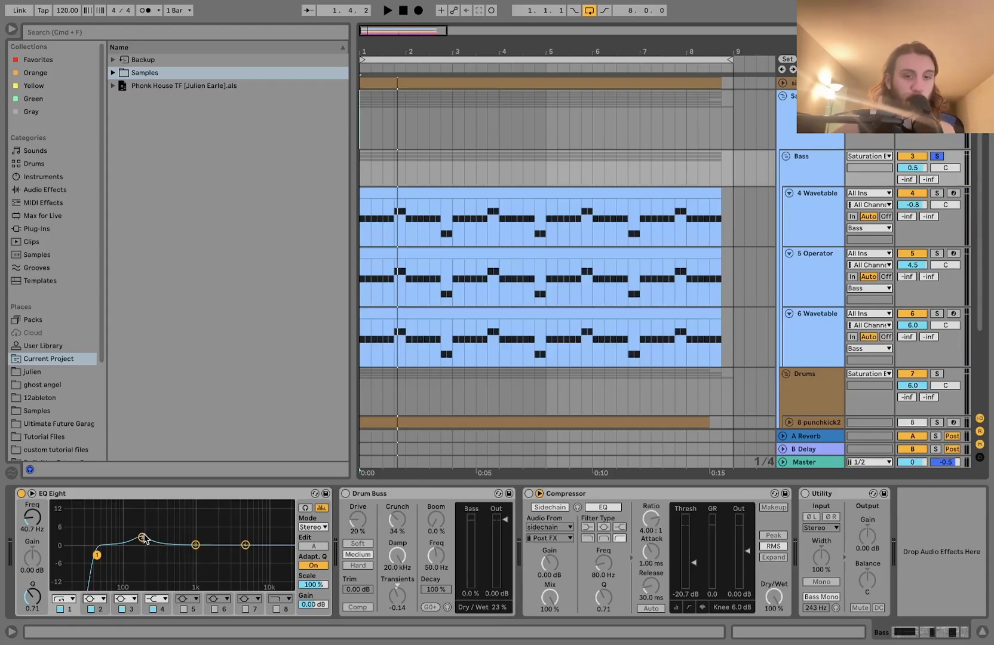
Turn on the Bass group's Drum Buss and sidechain Compressor during playback
left_click(345, 494)
key("space")
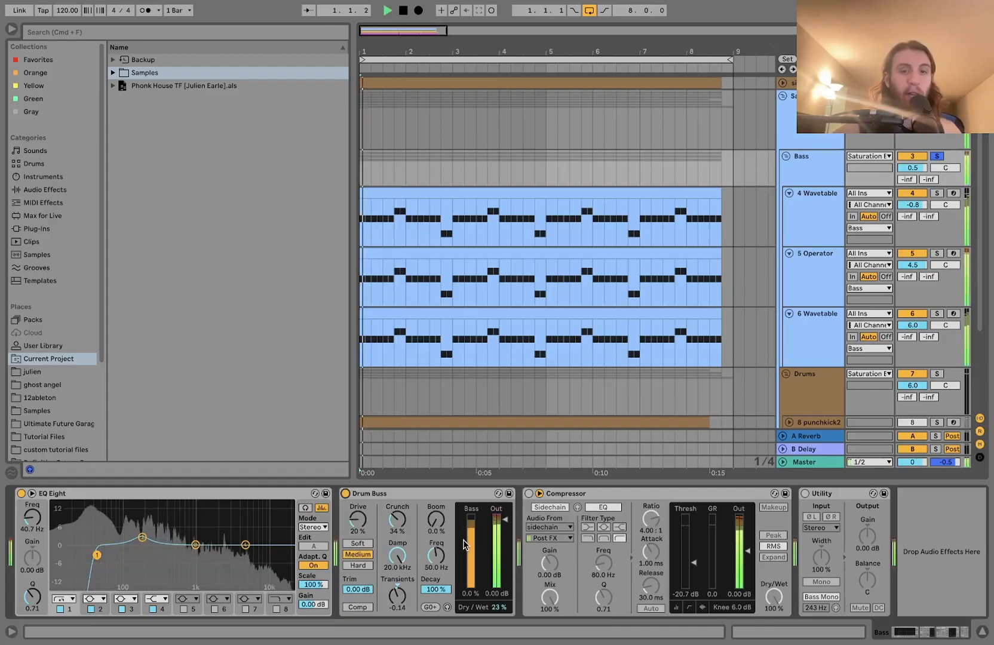
left_click(528, 493)
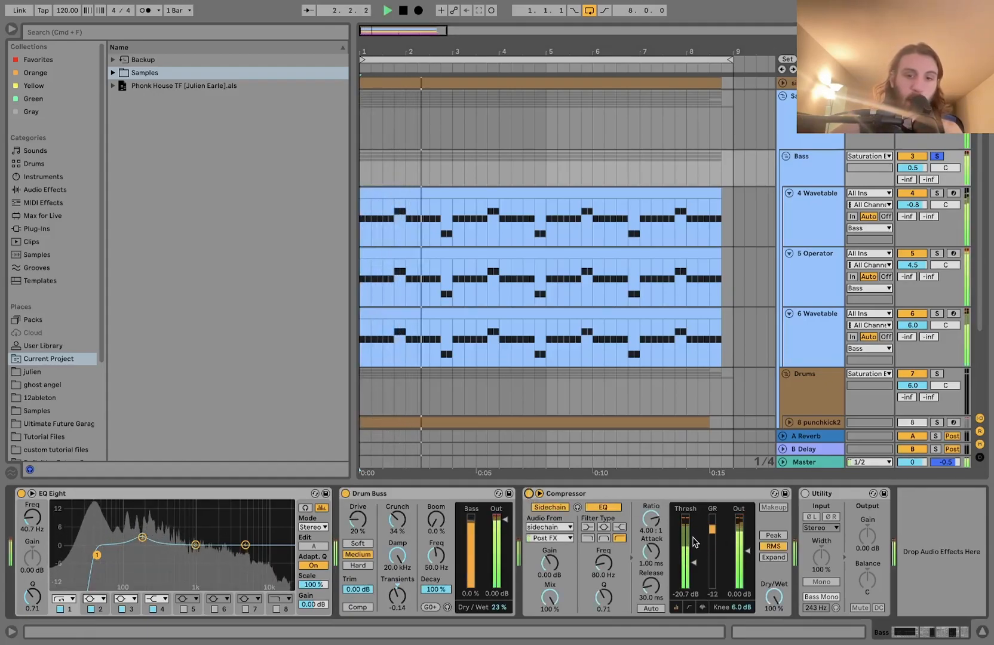
Turn on the Bass group's Utility with Bass Mono at 243 Hz and fold the Bass group
left_click(804, 493)
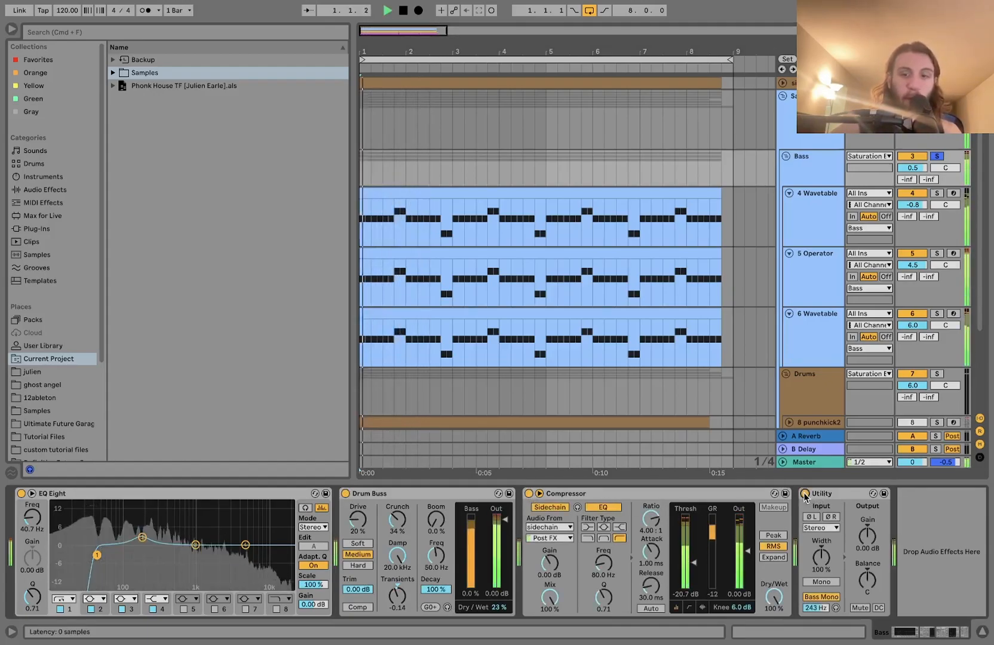
left_click(784, 156)
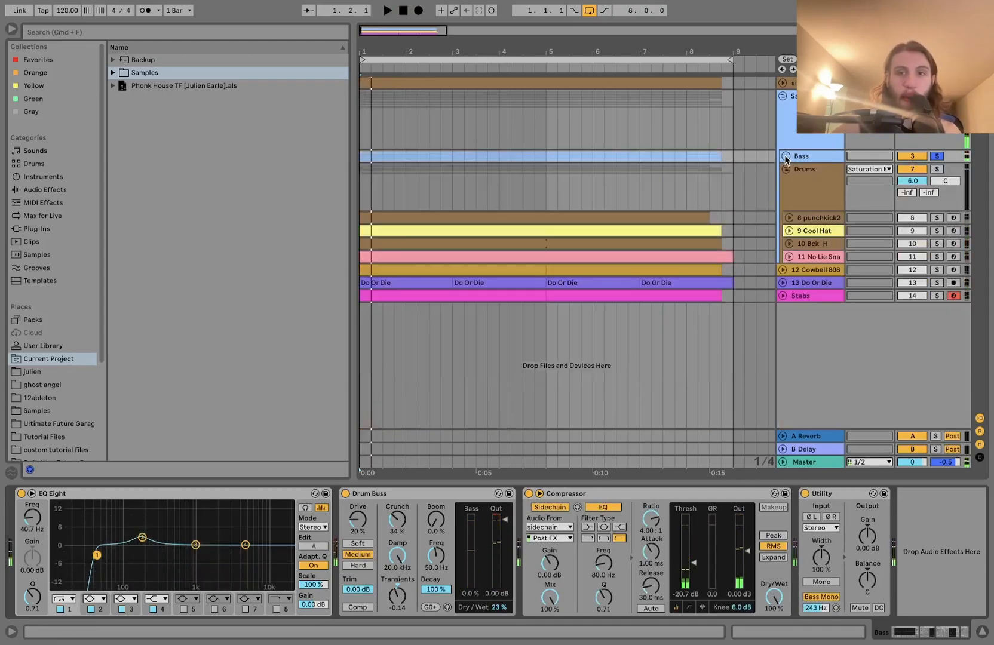
Solo and play the Drums group, and unfold its four tracks to show their clips
left_click(821, 172)
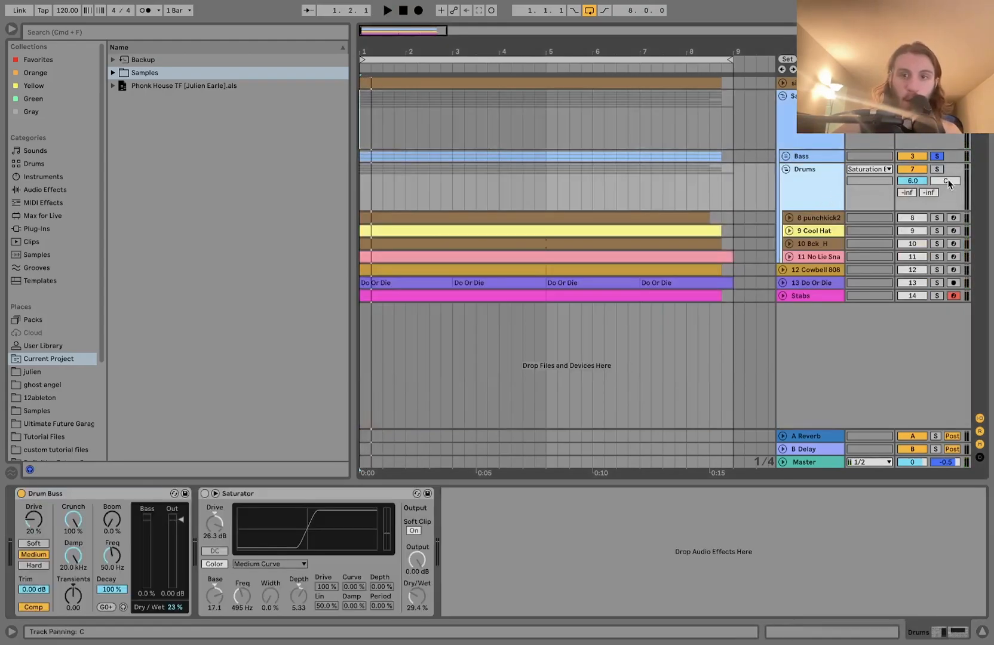
key("space")
left_click(812, 218)
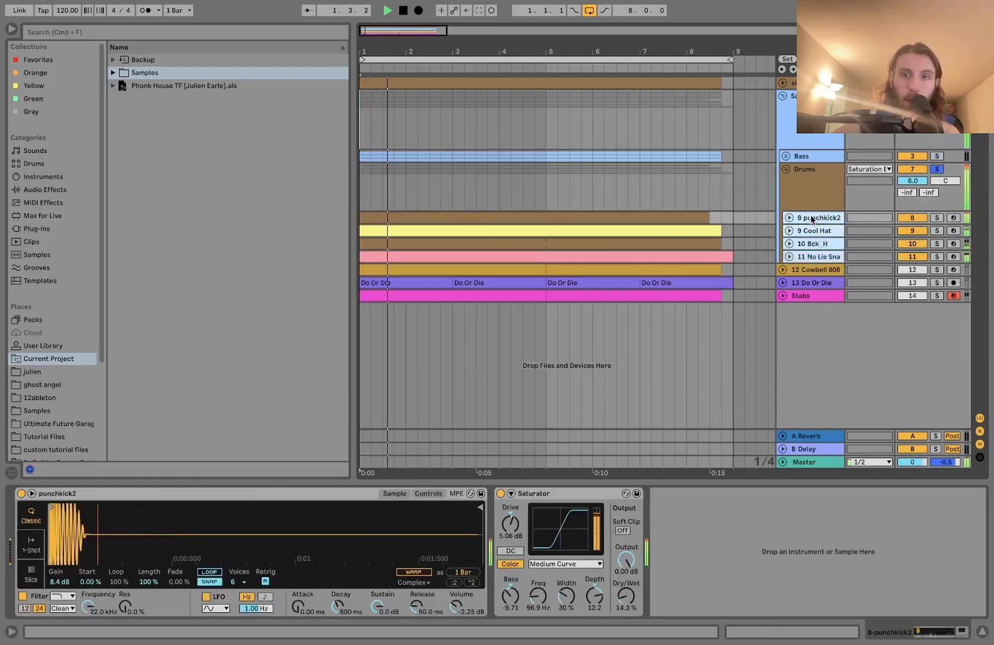
key("u")
scroll(809, 221, "down", 3)
key("space")
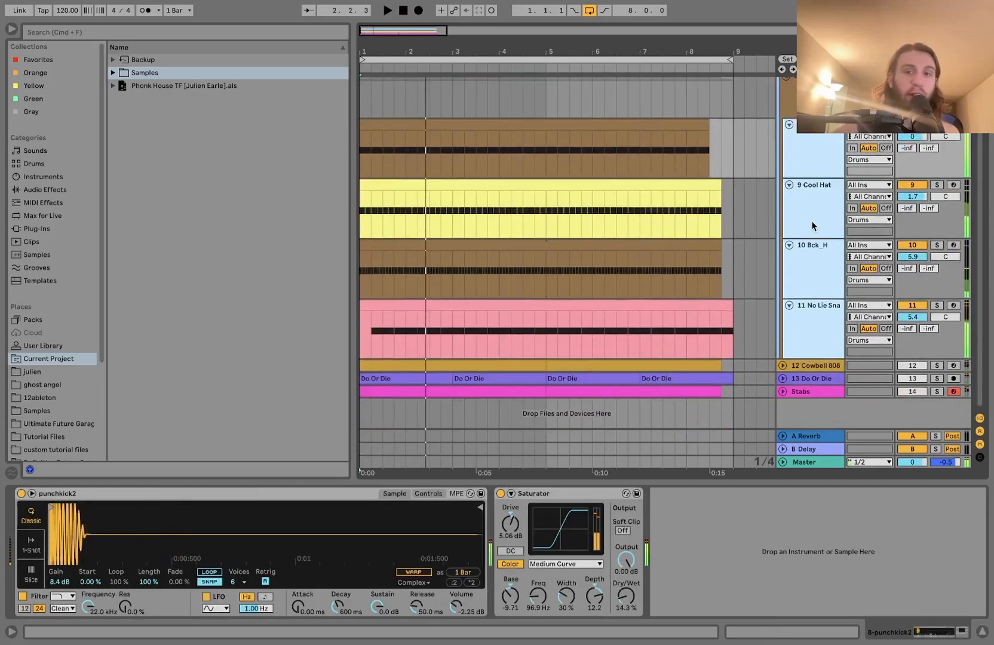
Play all the drum tracks together while going through Cool Hat, Bck_H and punchkick2
left_click(938, 306)
key("space")
left_click(818, 211)
left_click(823, 278)
left_click(816, 148)
key("space")
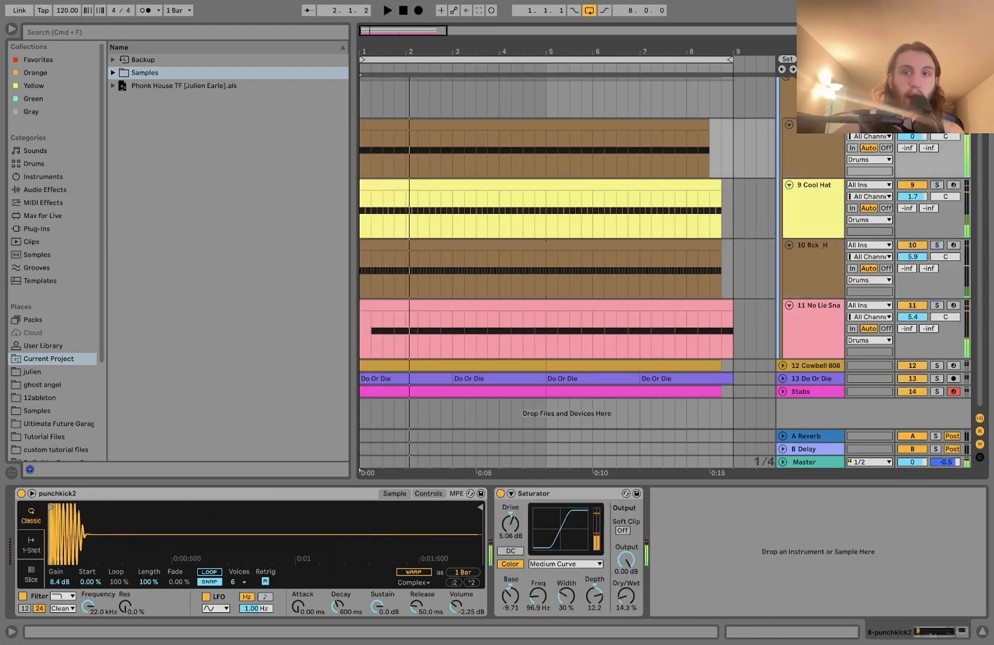
Solo the punchkick2 track and play the kick on its own
key("space")
scroll(944, 146, "up", 2)
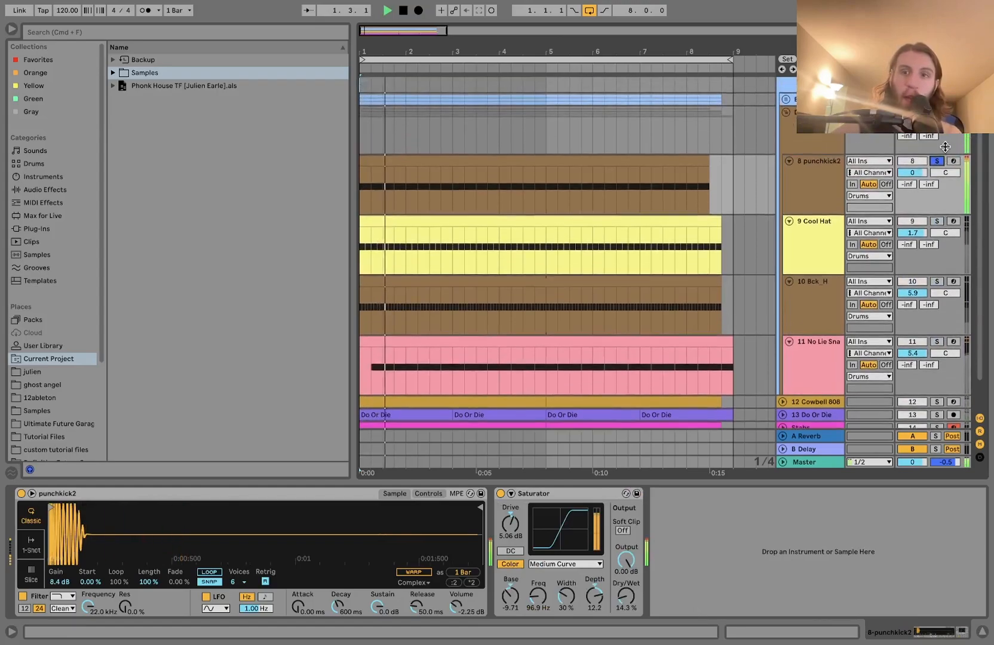
key("space")
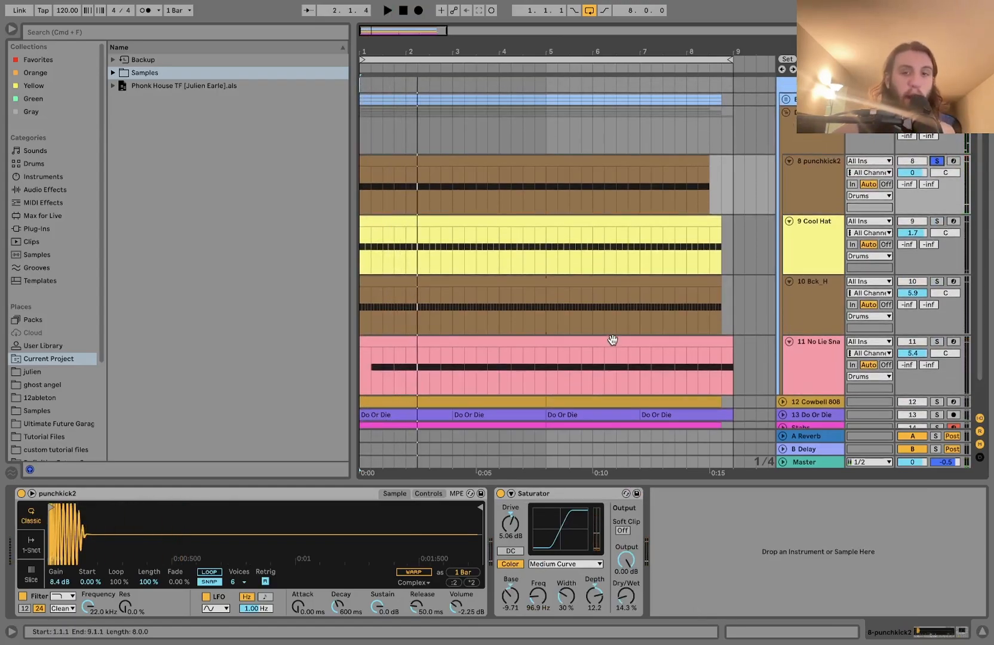
key("space")
Solo Cool Hat and Bck_H together and play both hi-hat layers
left_click(809, 262)
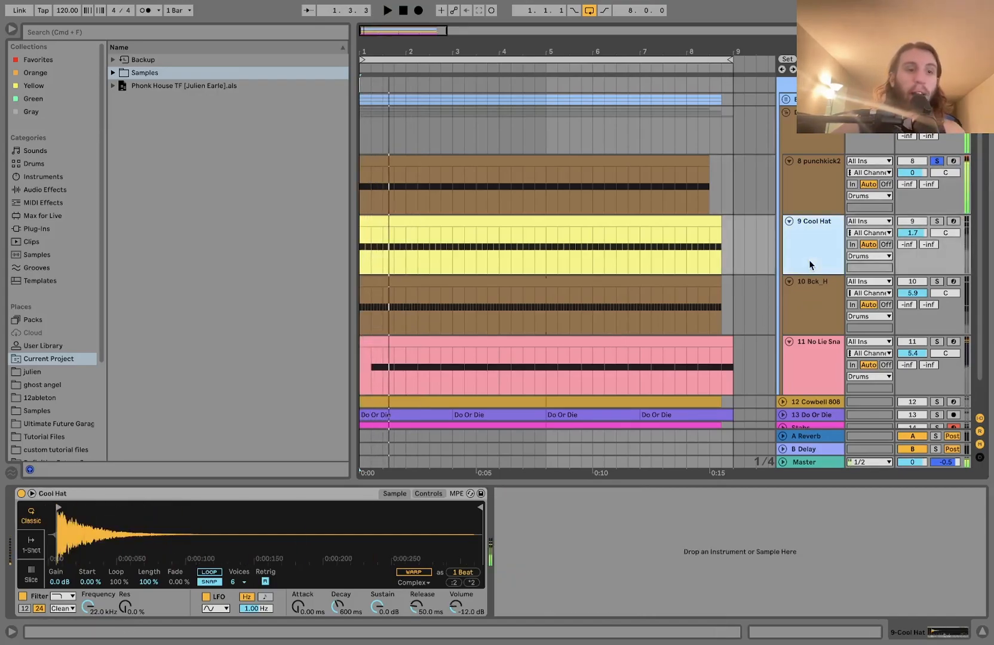
left_click(936, 220)
left_click(935, 283, "super")
key("space")
left_click(837, 256)
key("space")
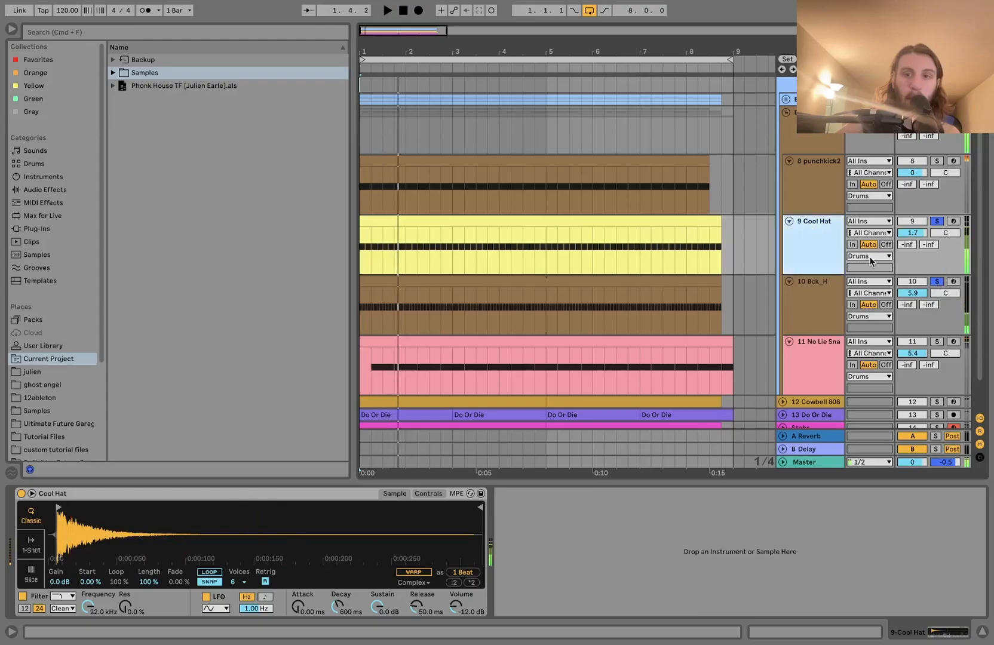
Remove the solo from Bck_H and play Cool Hat alone
left_click(945, 285)
key("space")
left_click(816, 255)
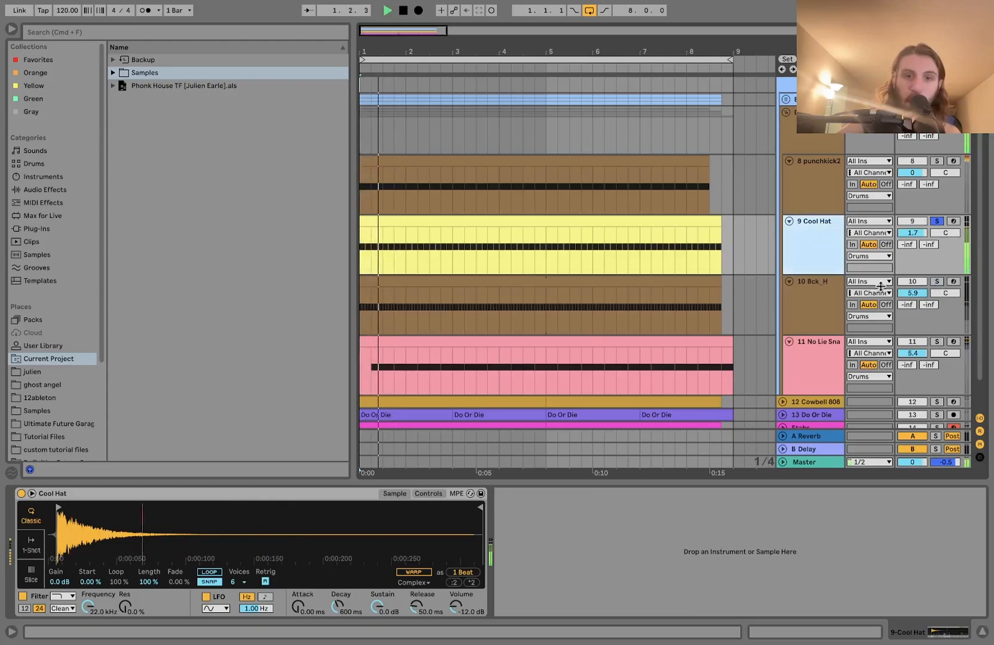
key("space")
Solo Bck_H, show its device chain and play the layer
left_click(935, 281)
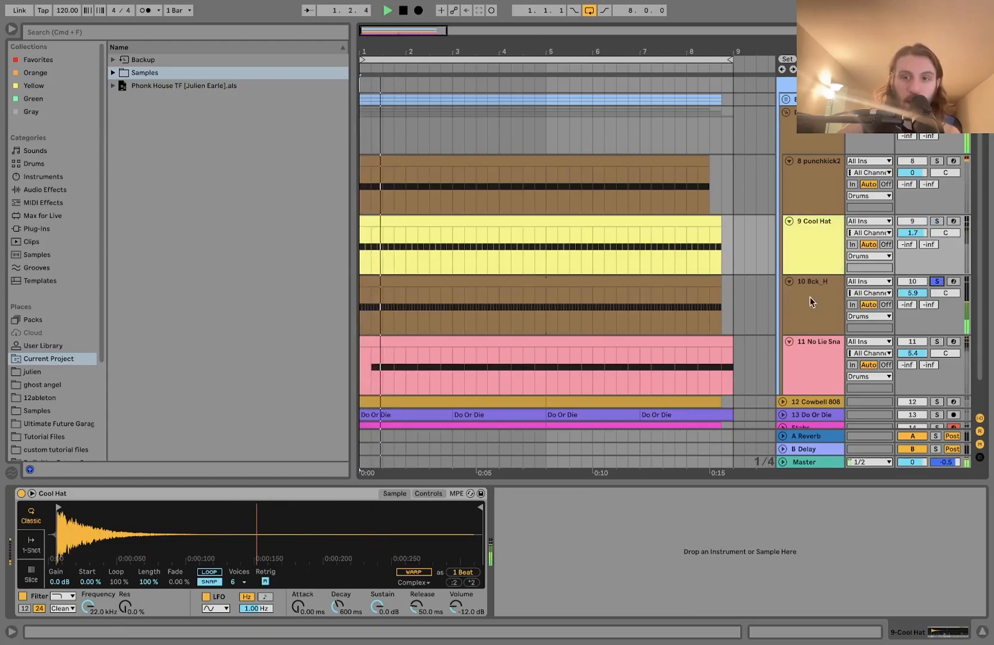
left_click(811, 296)
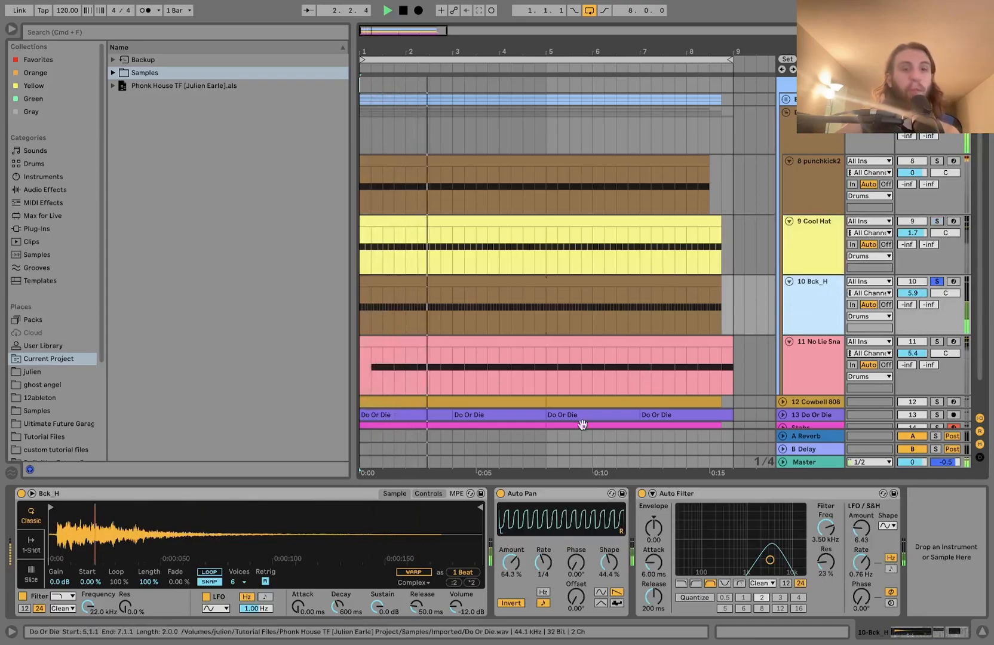
key("space")
Bypass the Auto Pan on Bck_H, play the hat without it, and turn the effect back on
left_click(501, 494)
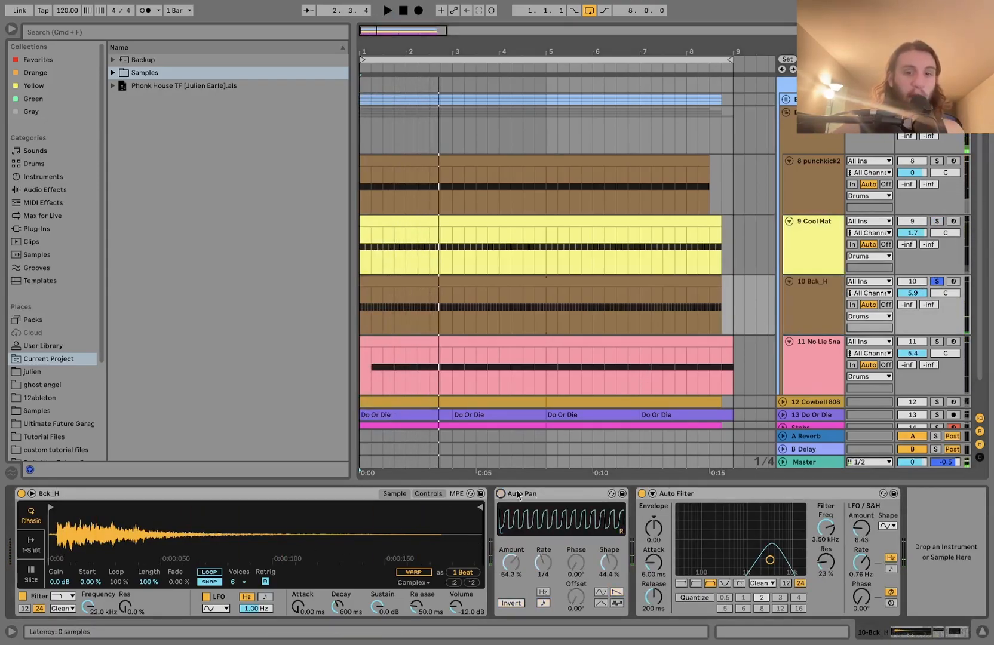
key("space")
key("space")
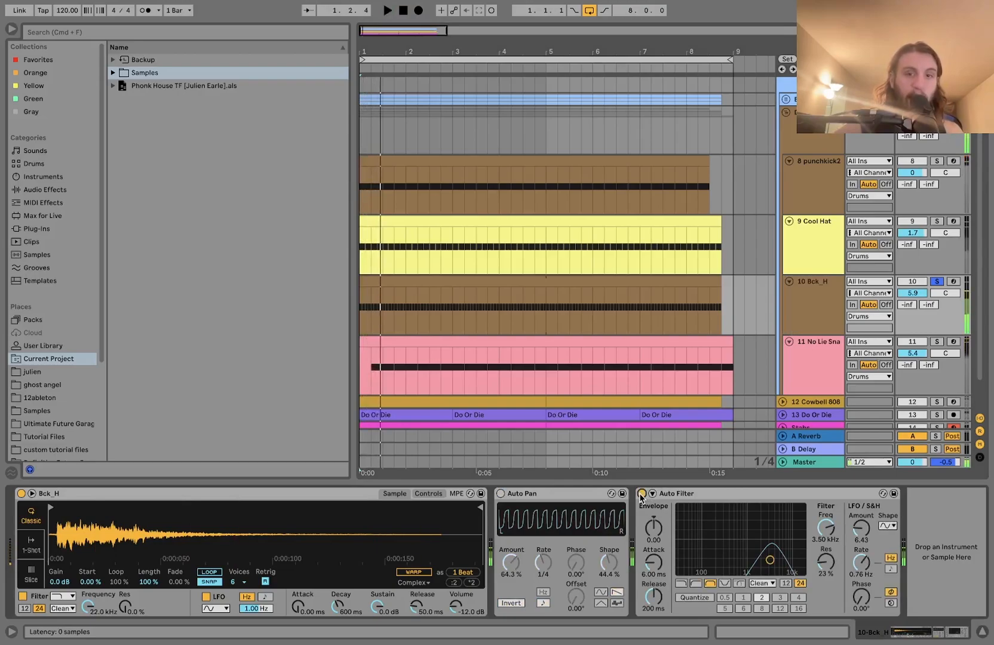
key("space")
key("space")
left_click(501, 494)
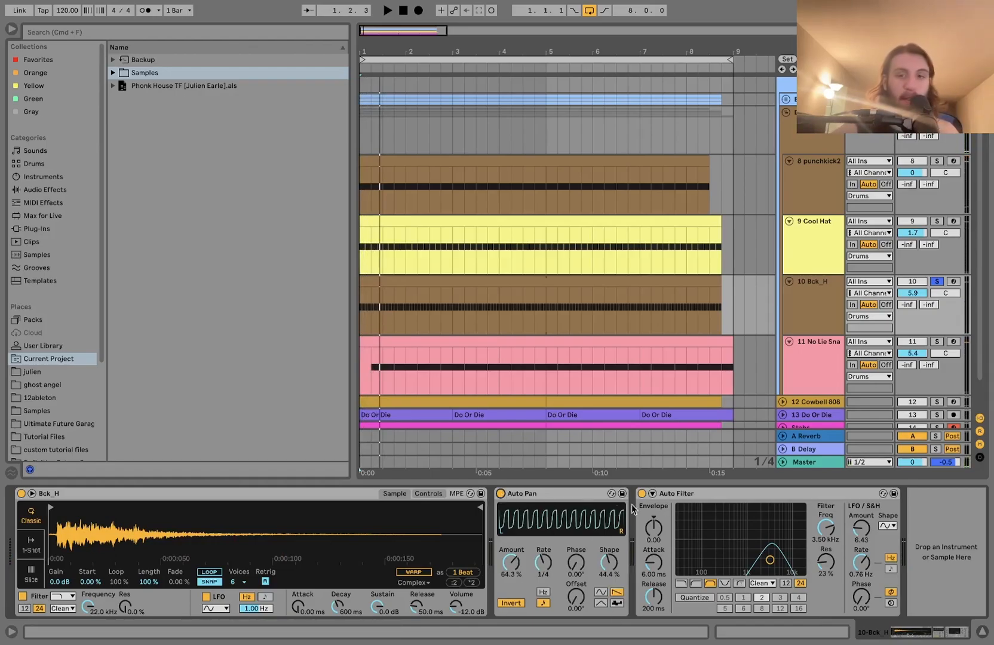
Add Cool Hat to the soloed Bck_H track and play the two hats with the effects on
scroll(882, 218, "down", 2)
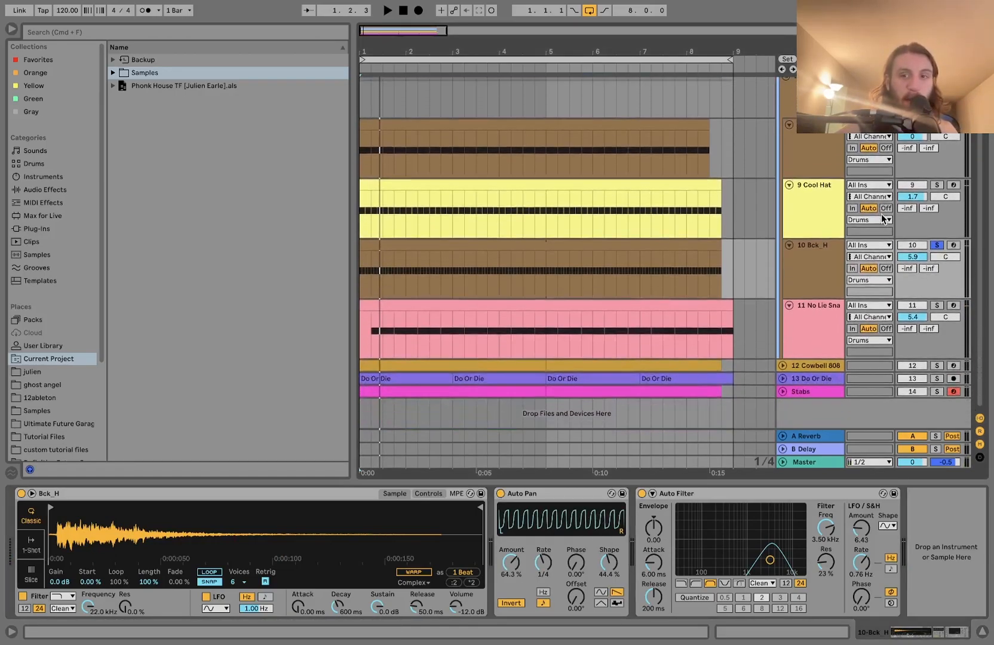
key("space")
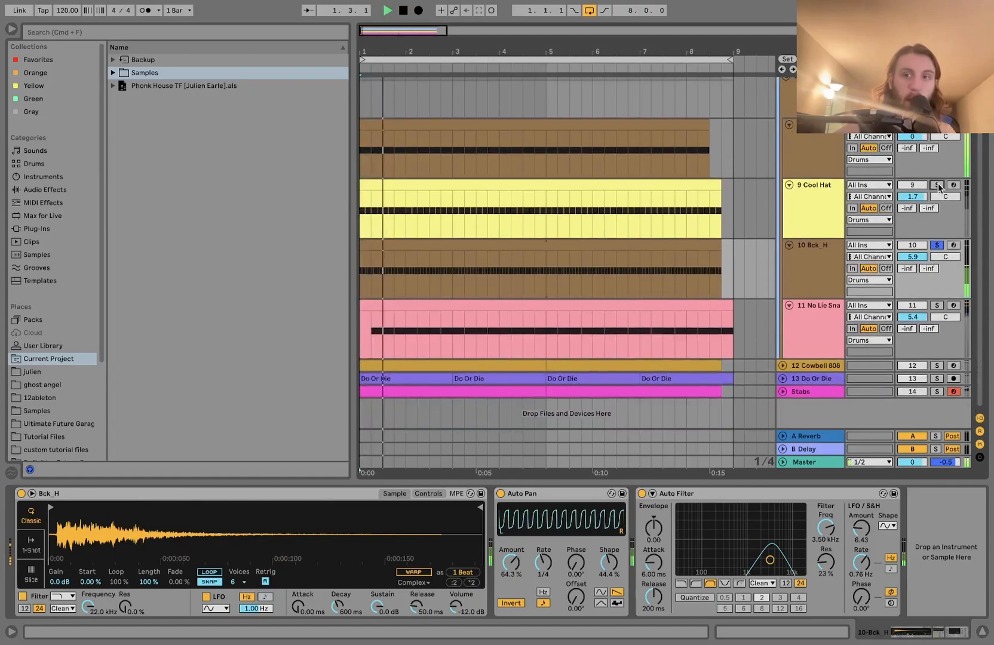
key("space")
Solo and play the No Lie Snare track, and delete its Erosion effect
left_click(832, 317)
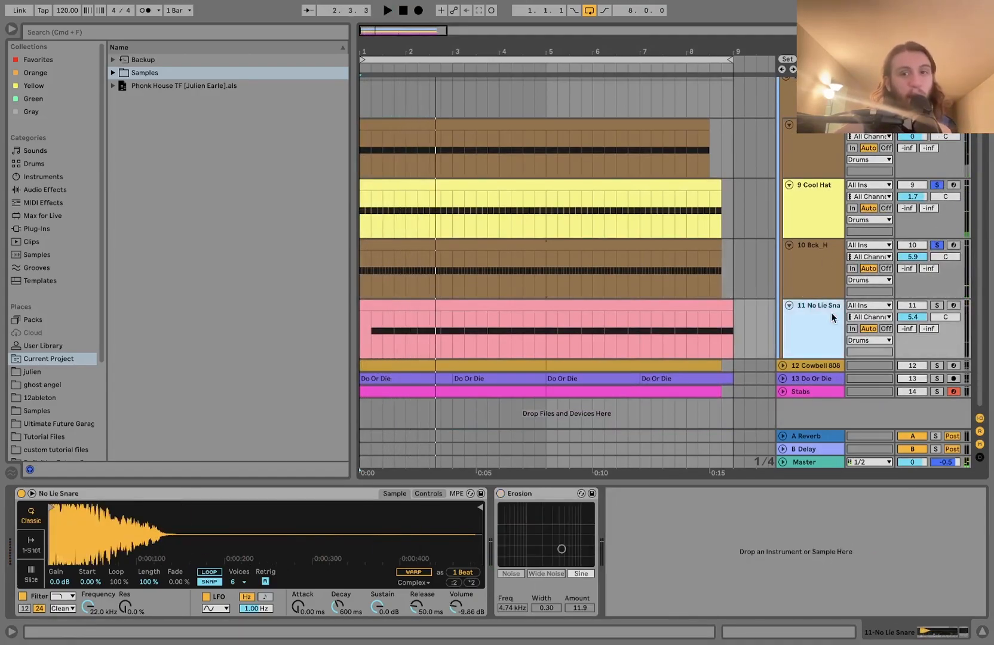
left_click(938, 306)
key("space")
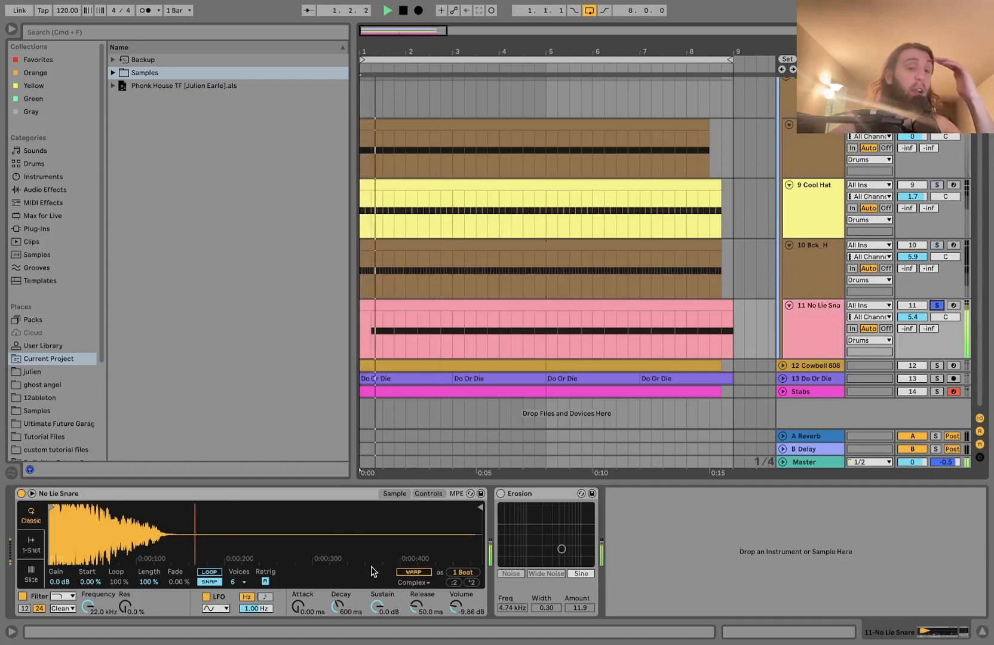
left_click(525, 494)
key("Delete")
key("space")
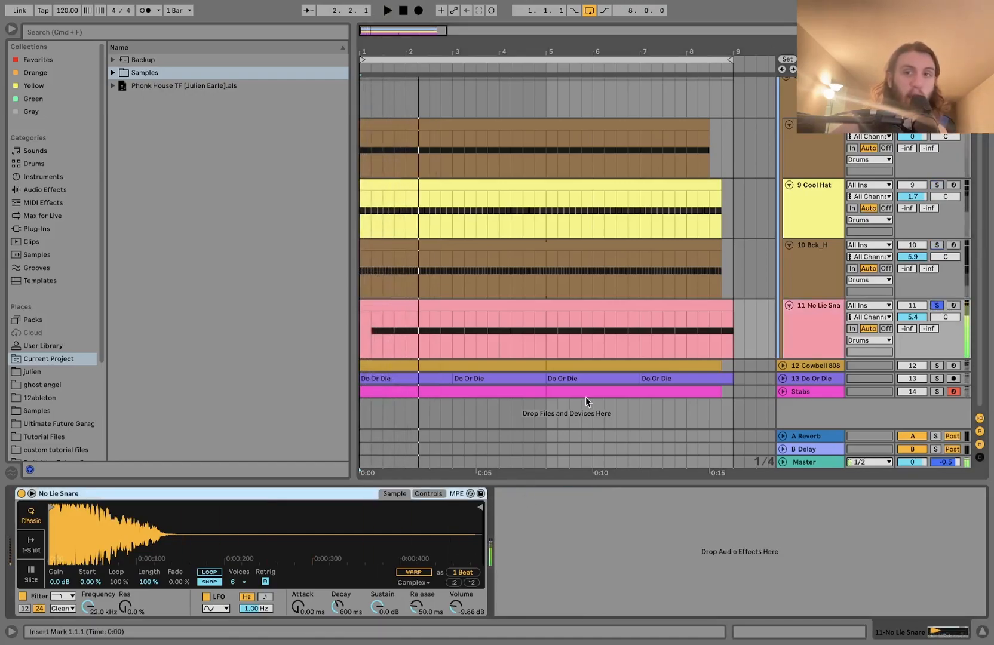
Solo the Drums group, play all its layers and show the group's effects
scroll(741, 261, "up", 3)
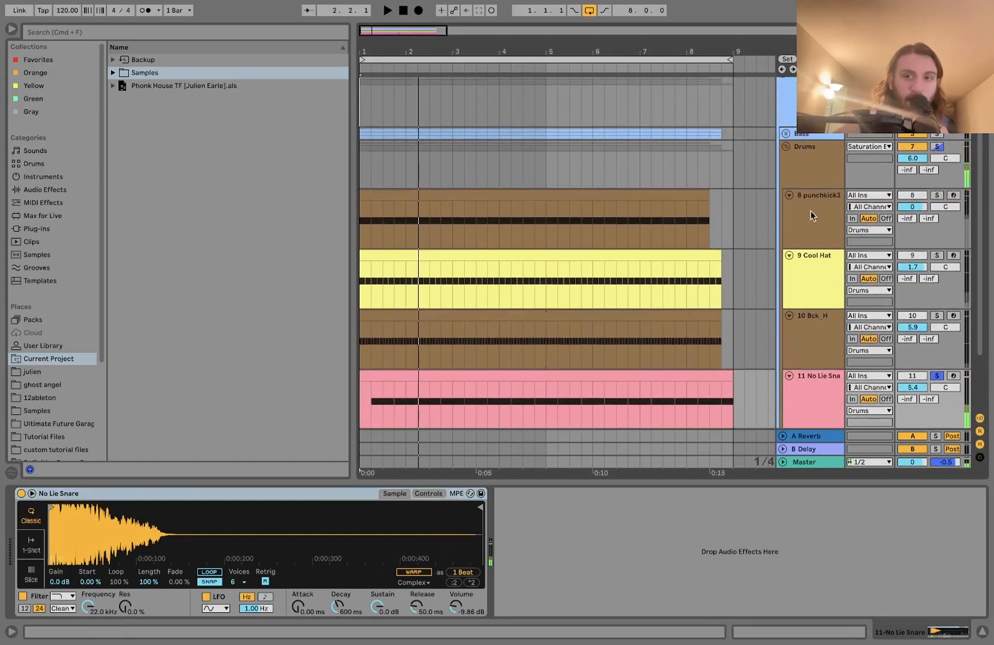
left_click(936, 146)
key("space")
left_click(794, 169)
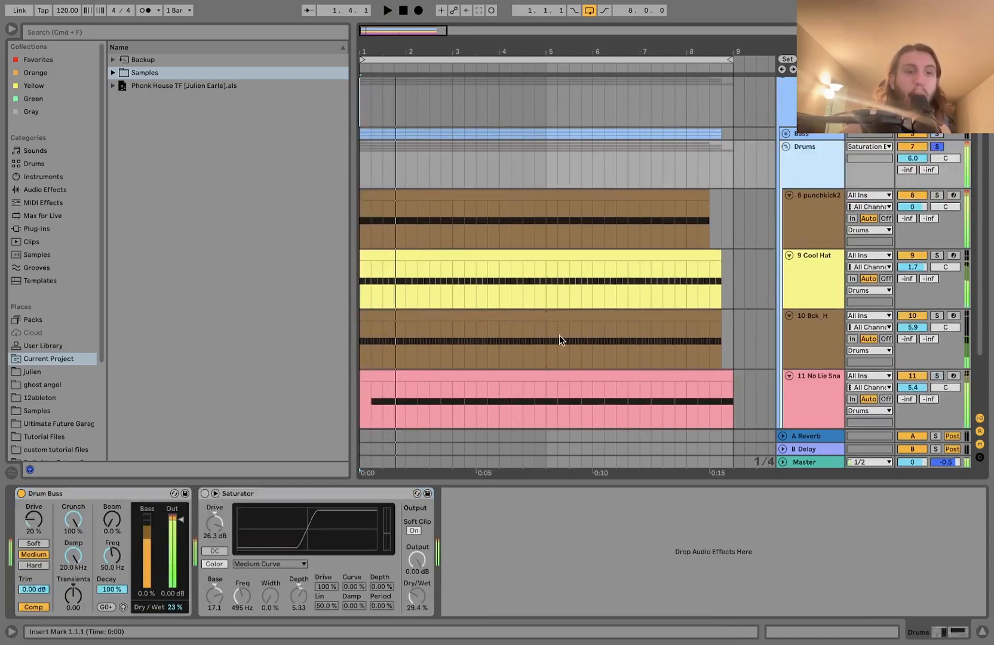
Delete the Drums group's Saturator and compare the drums with Drum Buss off and on
left_click(247, 494)
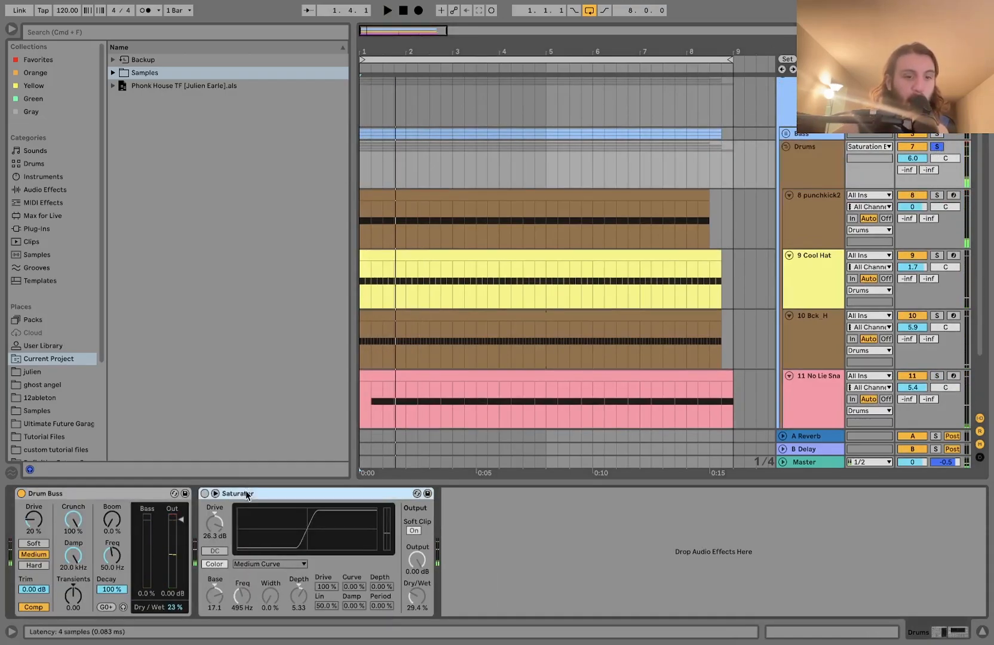
key("Delete")
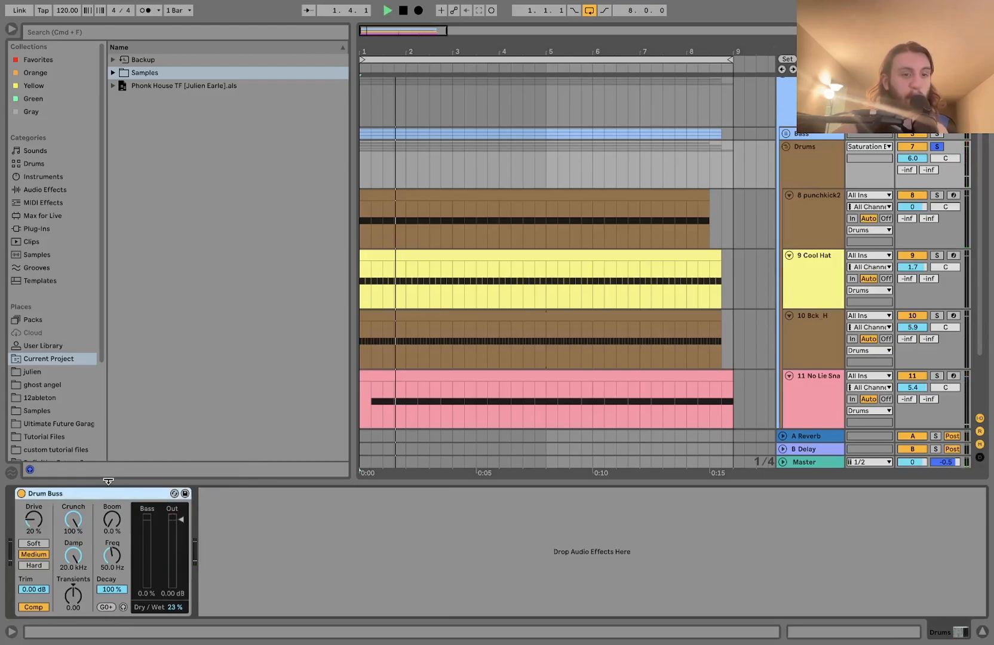
left_click(21, 494)
left_click(21, 494)
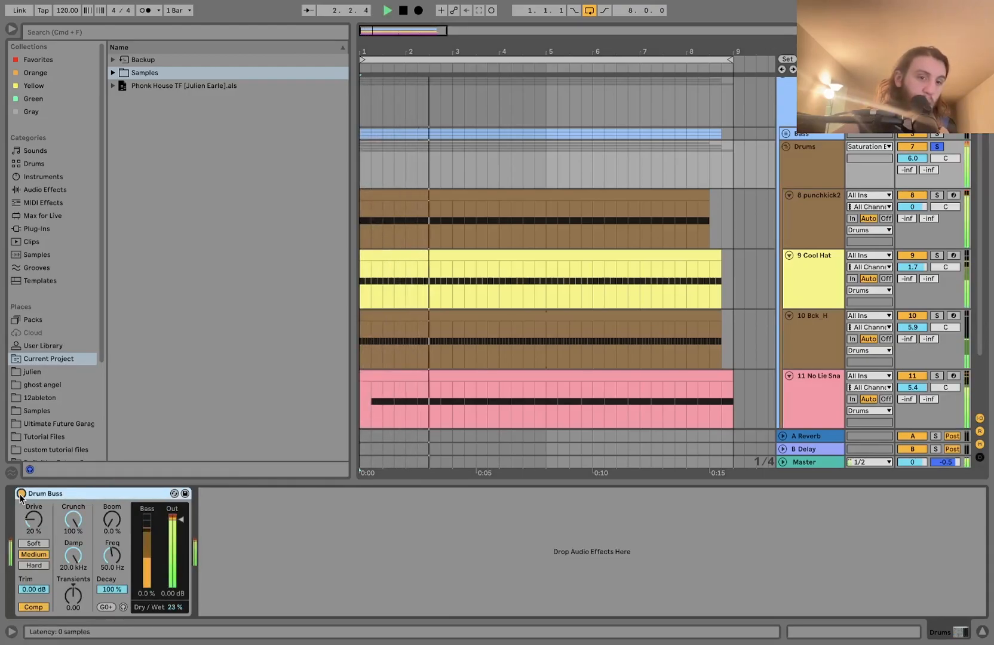
key("space")
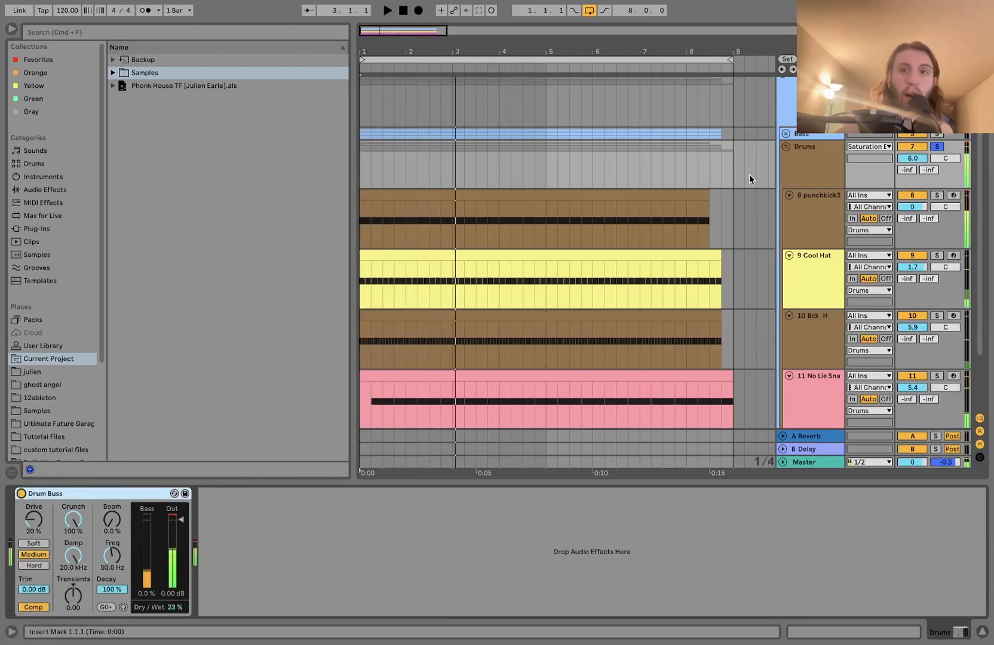
Turn on the Saturation Bus group's Saturator and play the bass and drums together through it
left_click(806, 106)
scroll(693, 188, "up", 1)
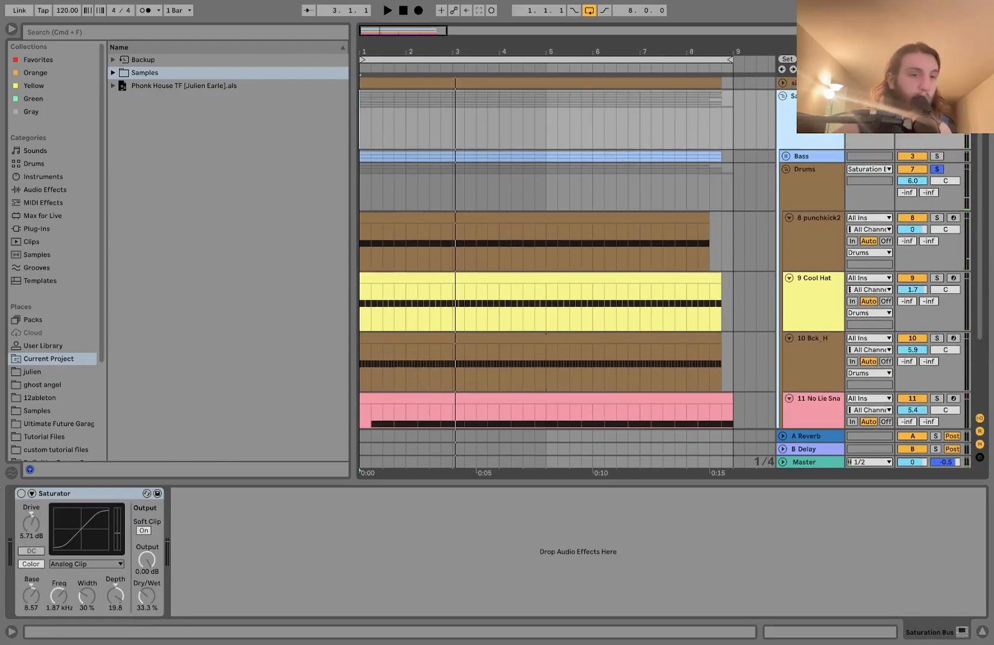
left_click(21, 493)
key("space")
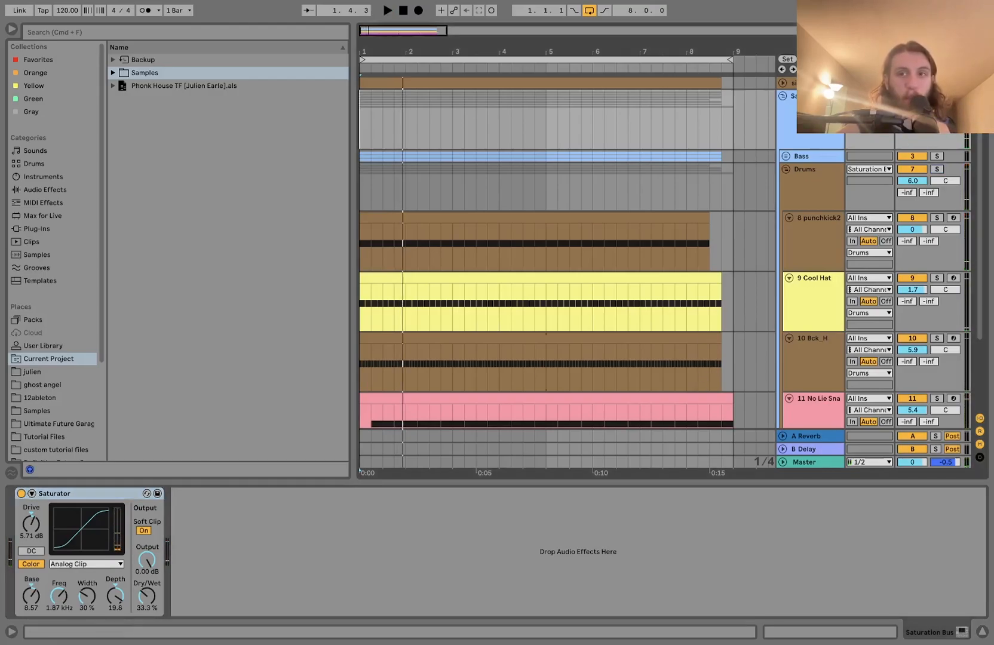
Compare the bass and drums with the Saturation Bus's Saturator on and bypassed, leaving it on
key("space")
key("space")
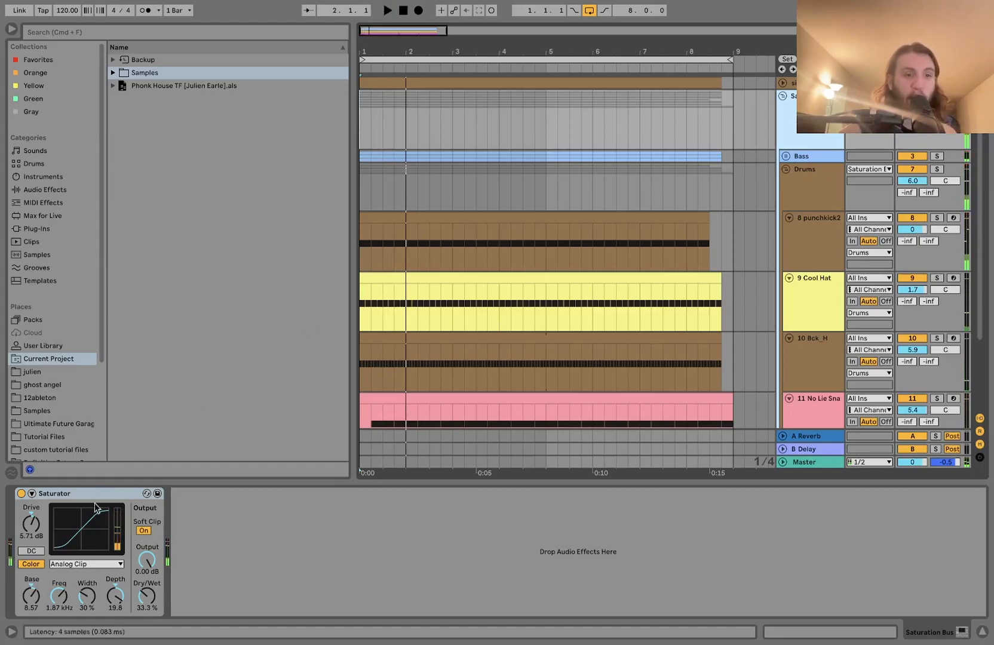
left_click(21, 493)
key("space")
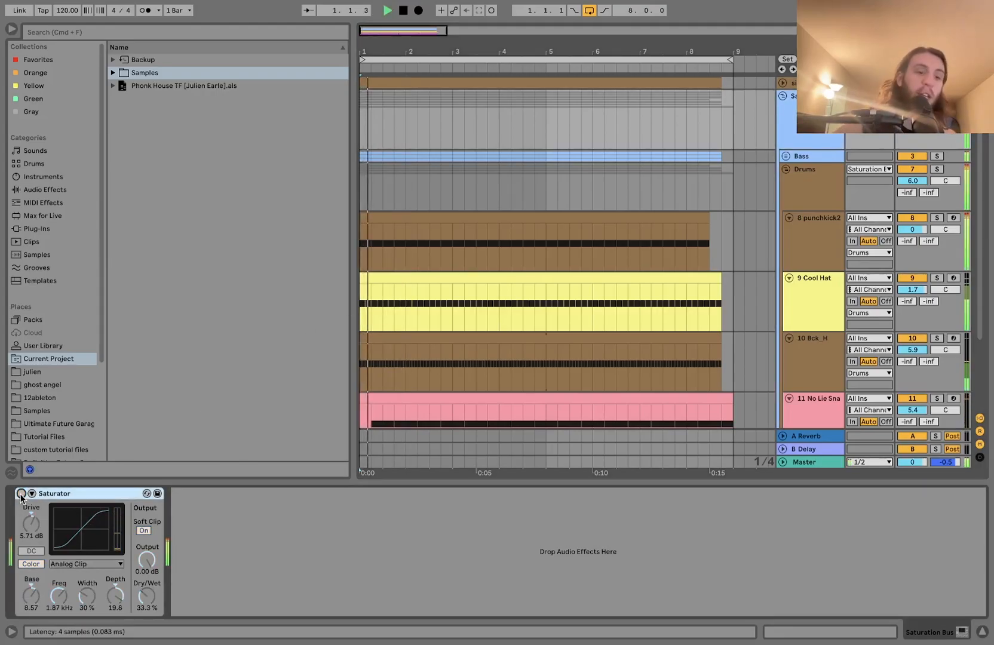
left_click(21, 493)
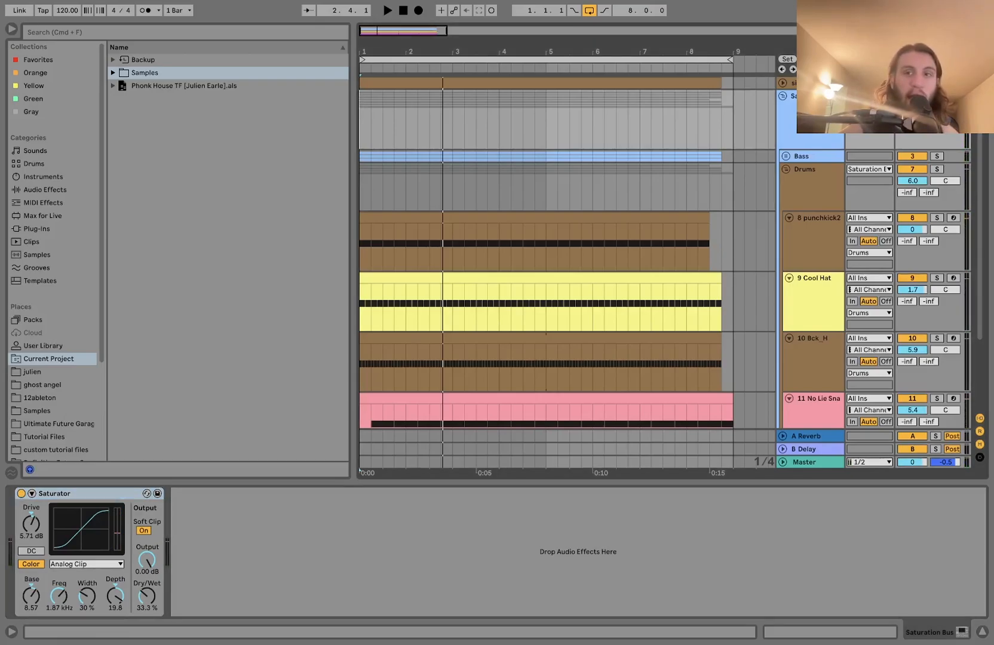
Play the saturated bass and drums again and fold the Saturation Bus group
key("space")
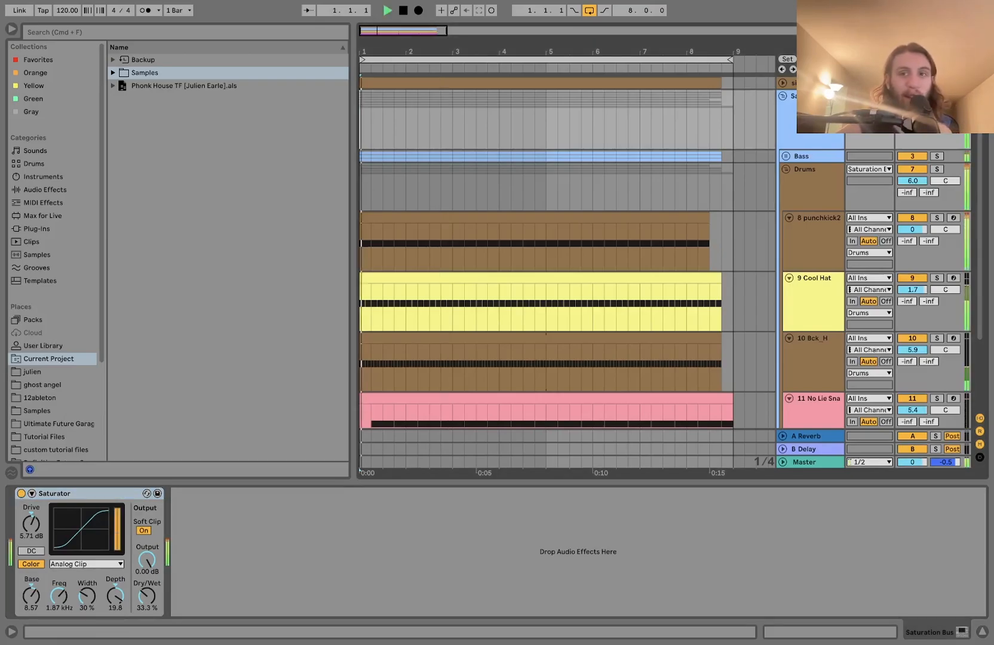
left_click(782, 96)
key("space")
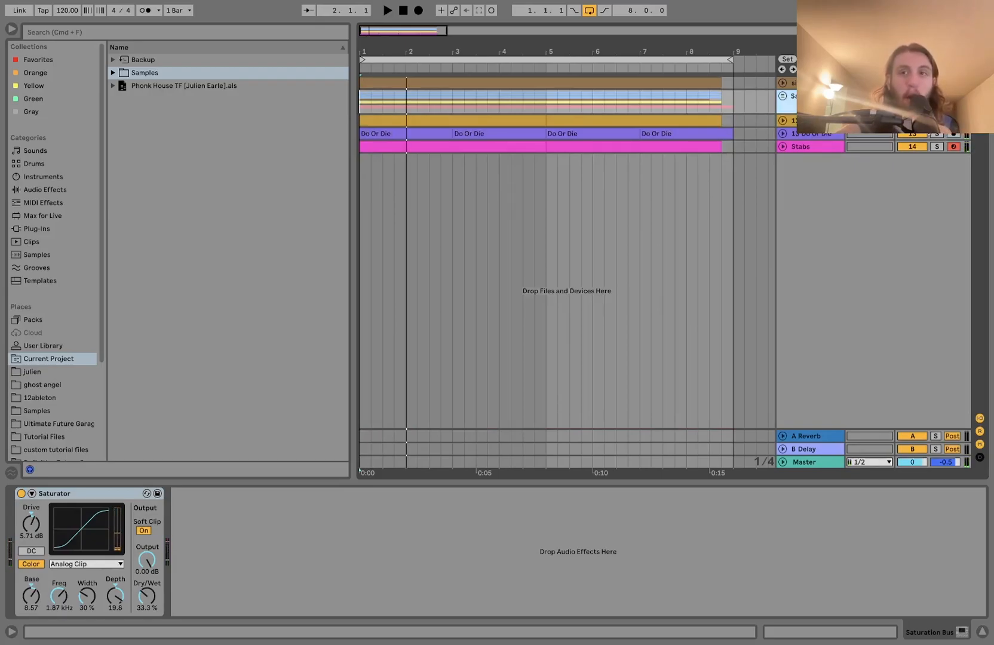
Unfold the Cowbell 808 track, play it and open its first MIDI clip's notes
left_click(783, 121)
key("space")
left_click(513, 120)
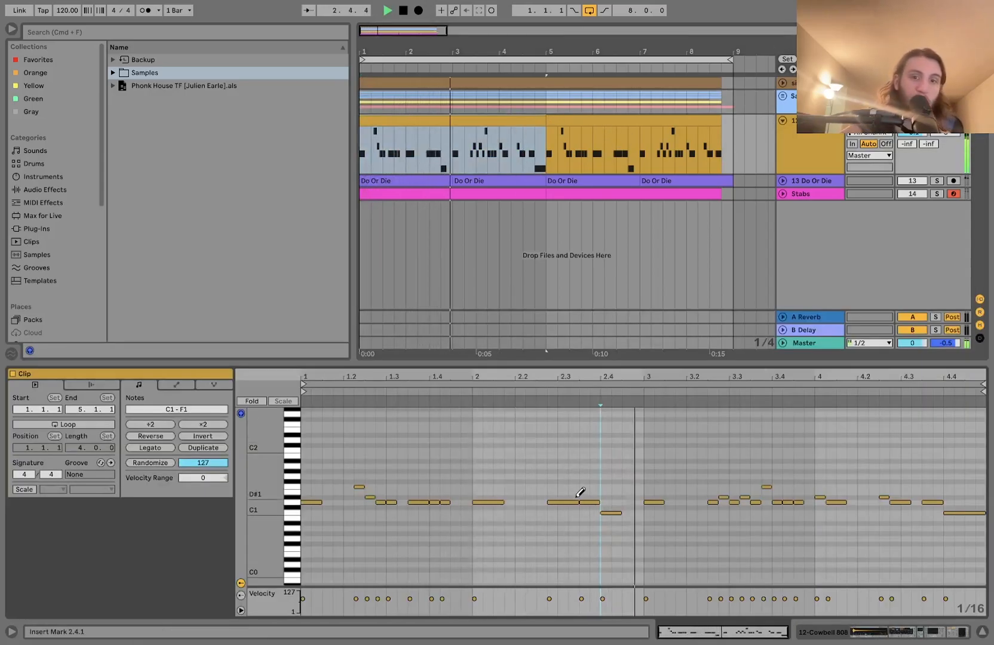
Leave Draw Mode and highlight the cowbell clip's D1 notes and the quick run of notes in bar 3
key("b")
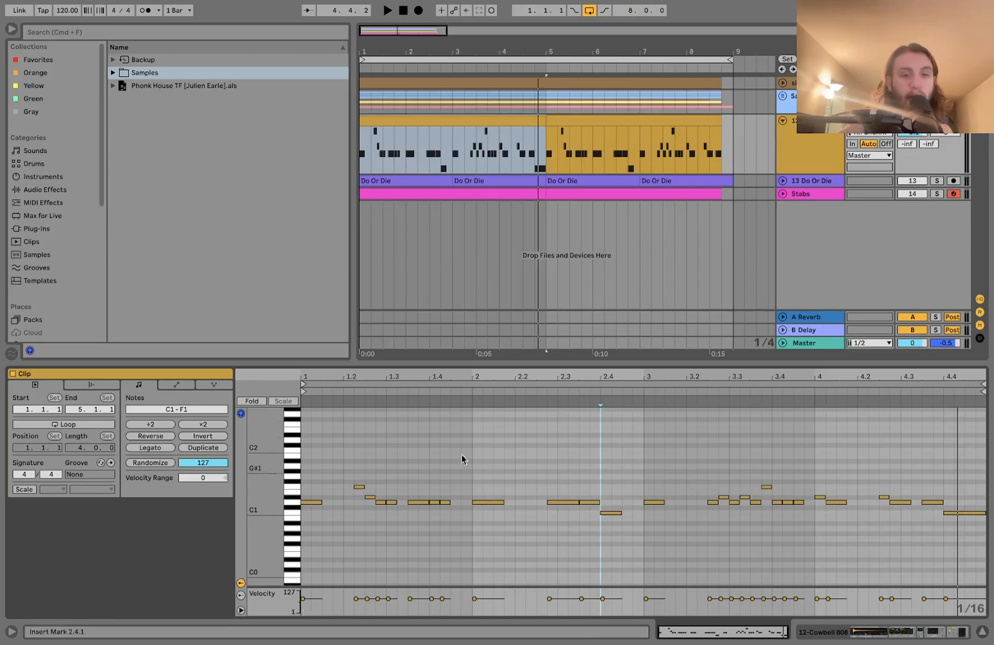
left_click(295, 507)
key("space")
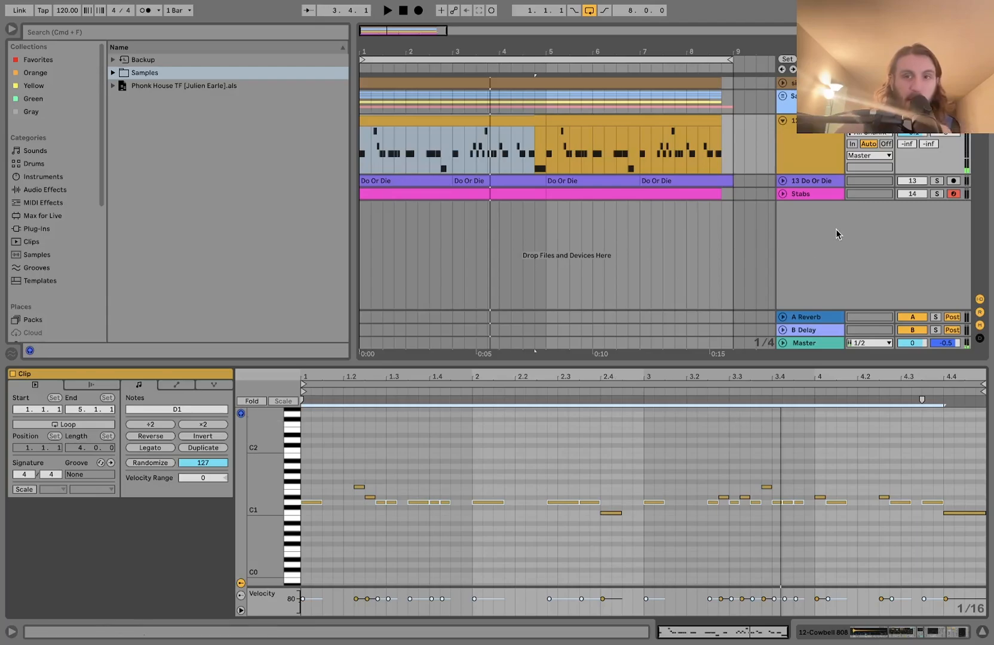
left_click_drag(716, 514, 802, 468)
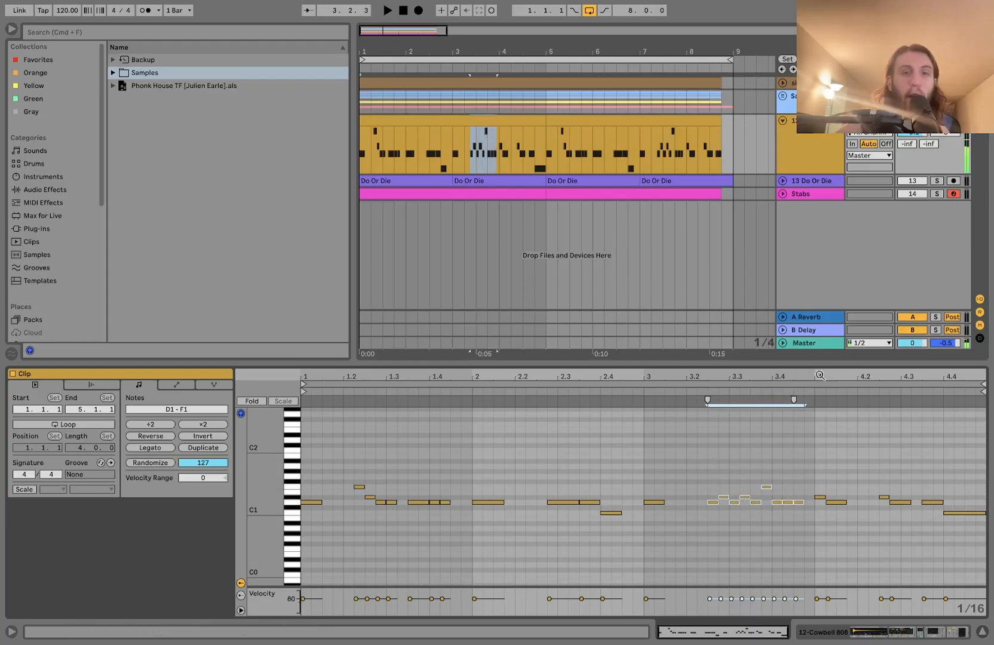
Bypass the Cowbell 808 track's Reverb, Overdrive, Auto Filter and Compressor and play the dry melody from the start
left_click(530, 121)
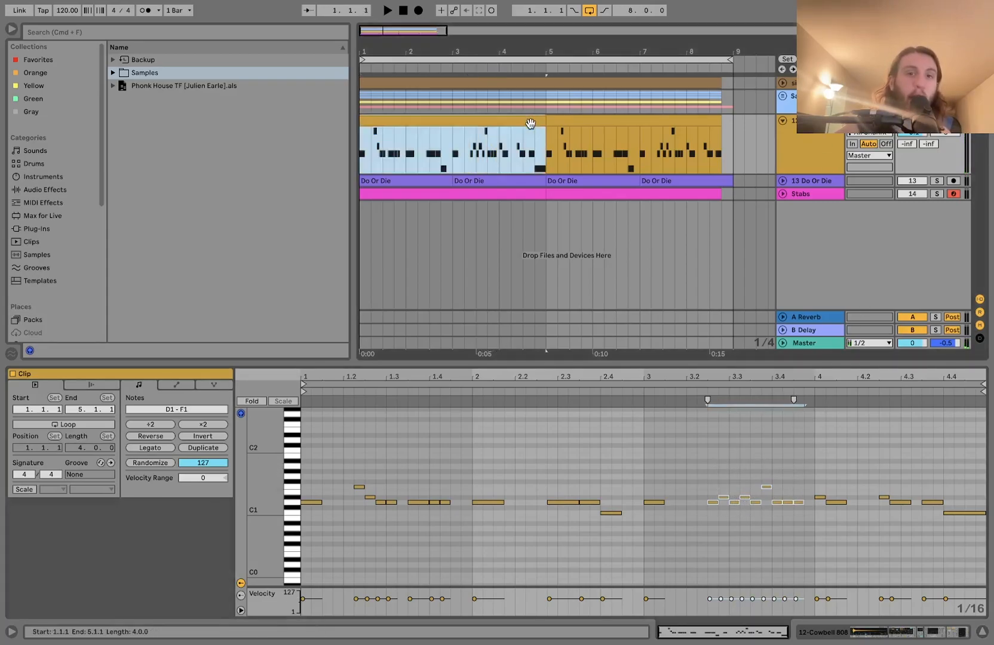
left_click(817, 148)
left_click(550, 492)
scroll(550, 492, "right", 10)
left_click(747, 493, "shift")
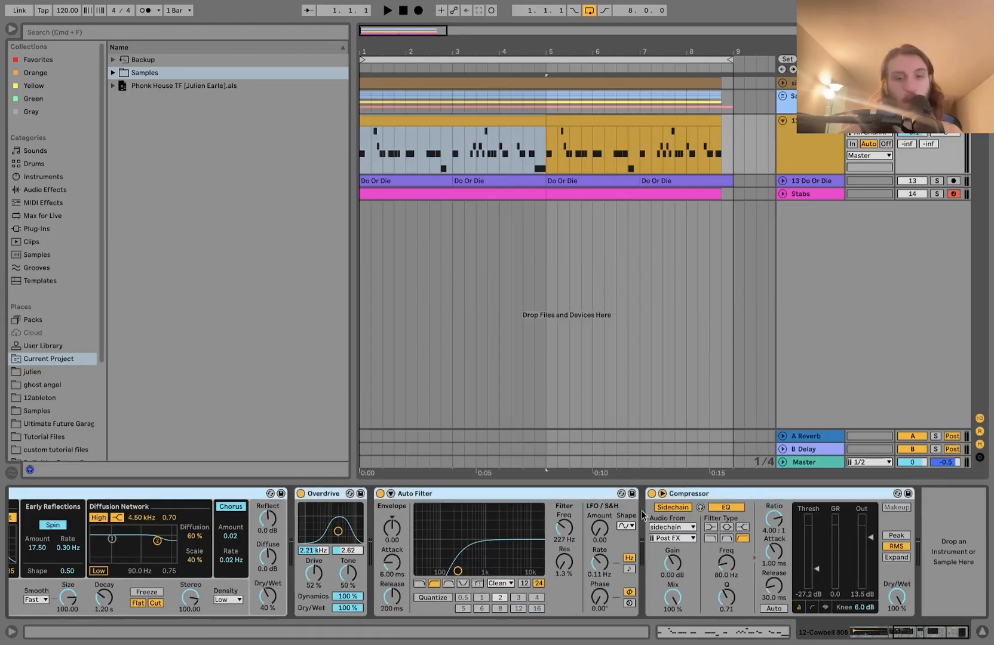
scroll(653, 495, "left", 10)
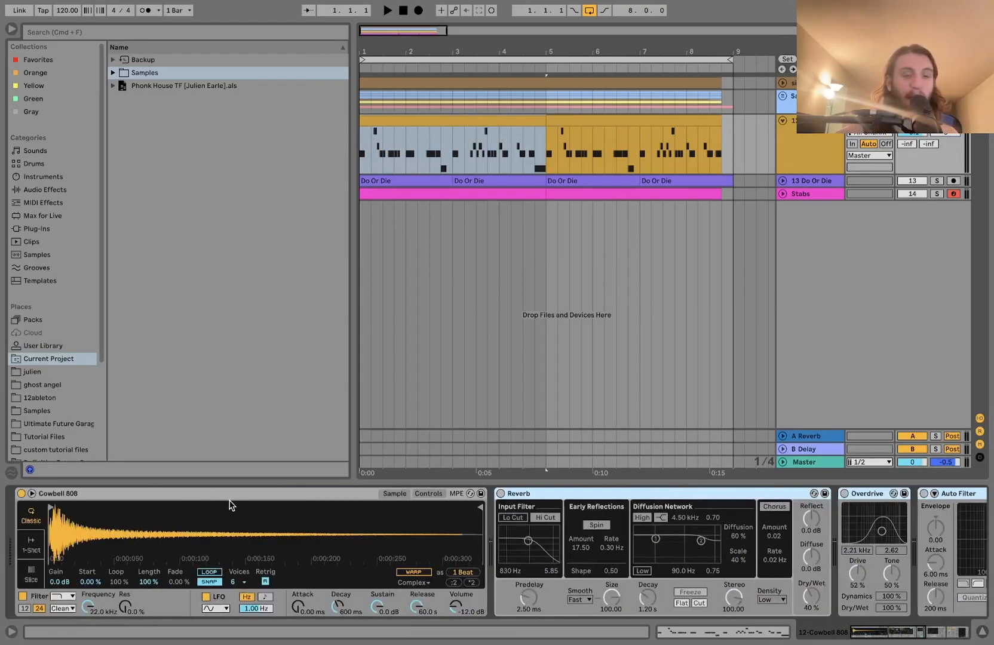
key("space")
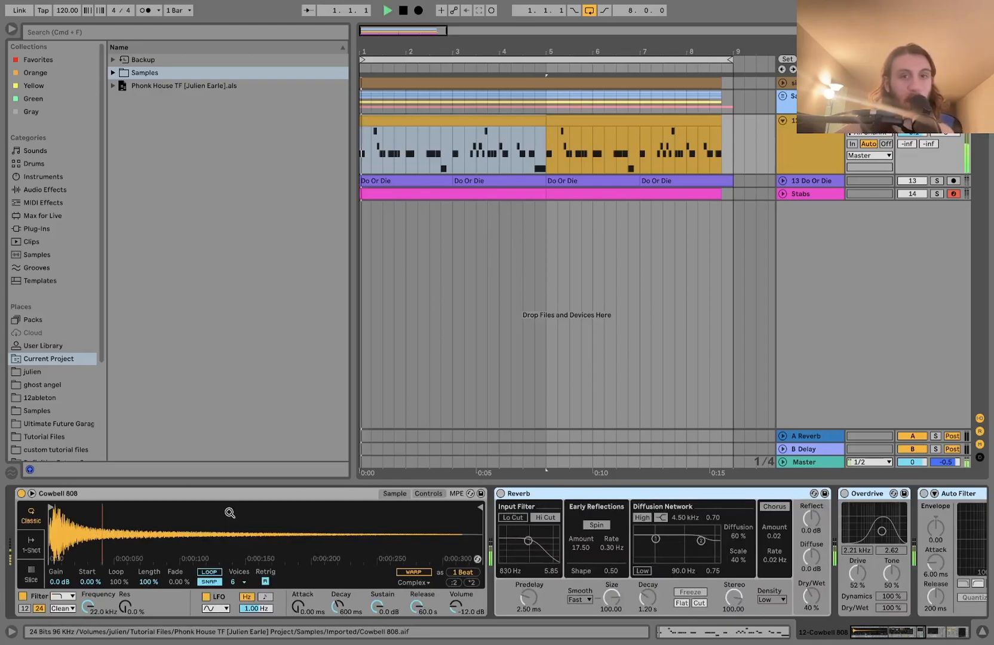
Turn the Cowbell 808's Reverb, Overdrive, Auto Filter and Compressor back on one by one while playing the melody
left_click(501, 494)
scroll(500, 496, "right", 3)
scroll(501, 495, "right", 5)
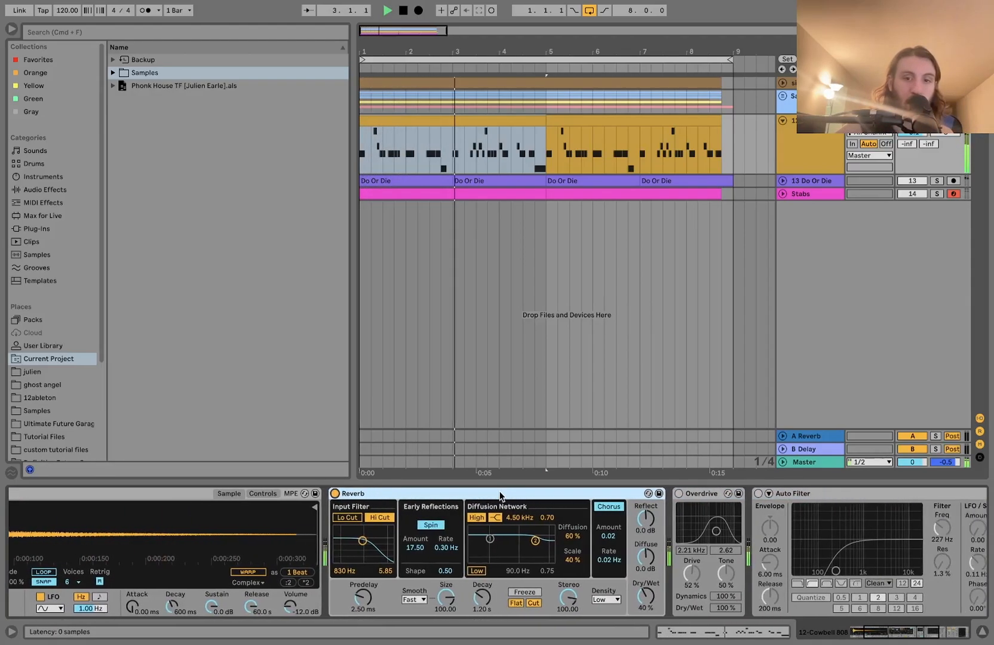
left_click(617, 493)
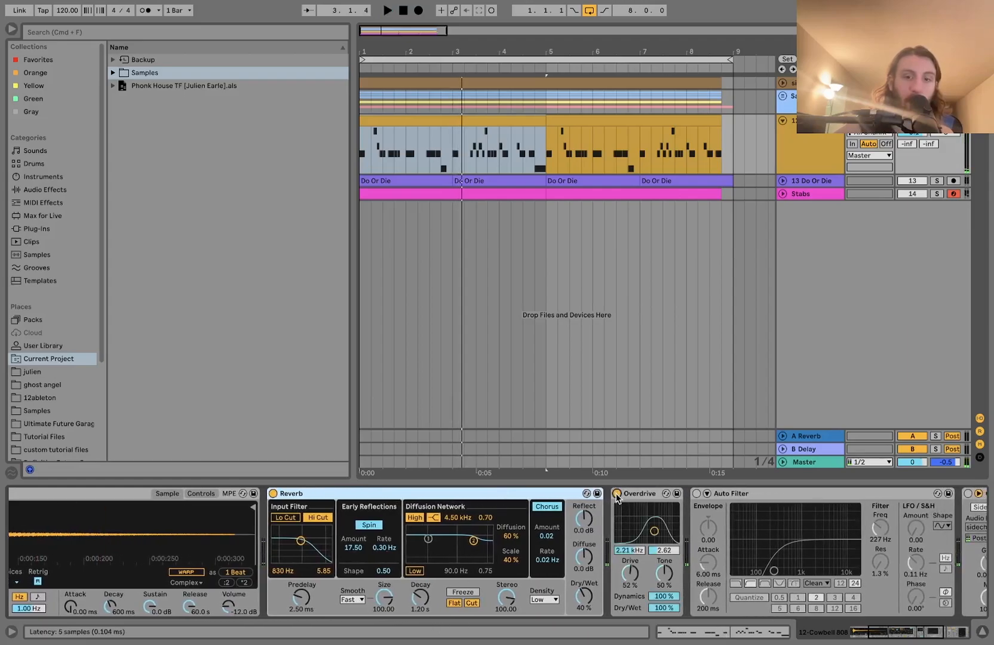
key("space")
scroll(405, 510, "right", 10)
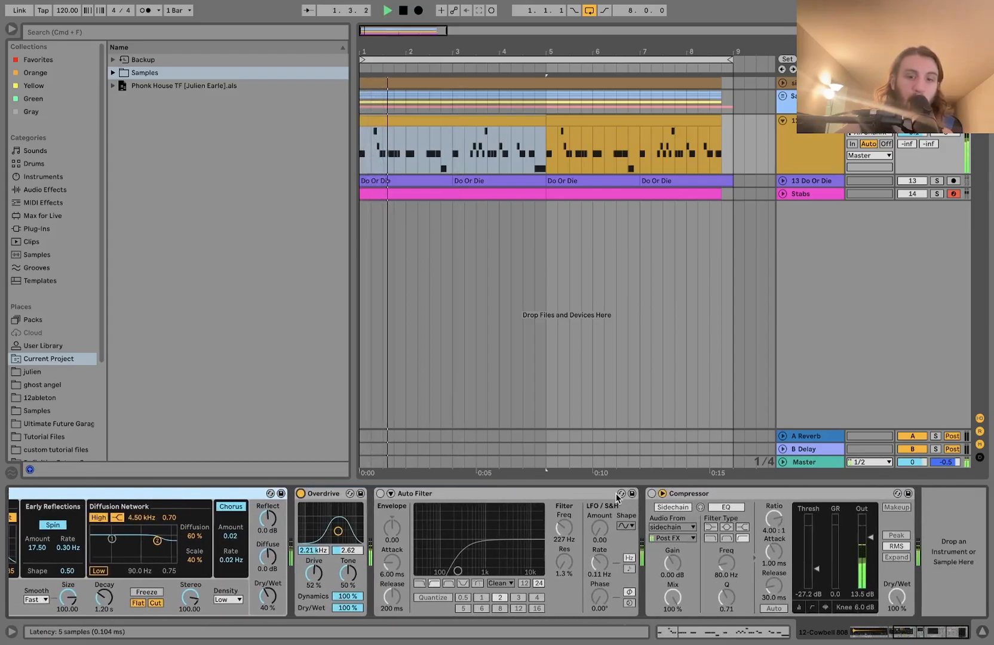
left_click(380, 493)
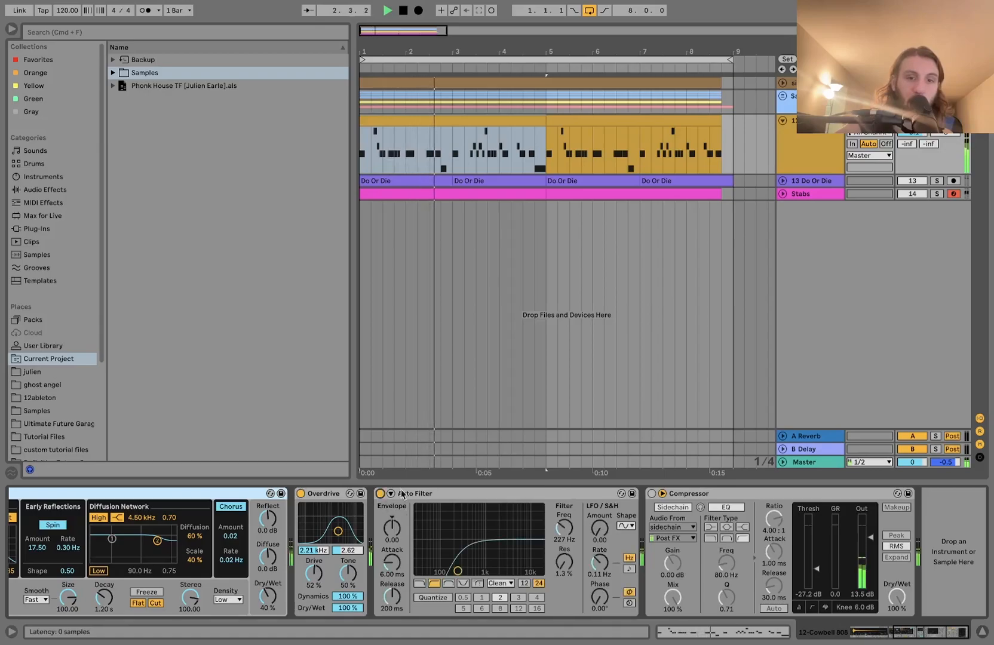
left_click(651, 493)
key("space")
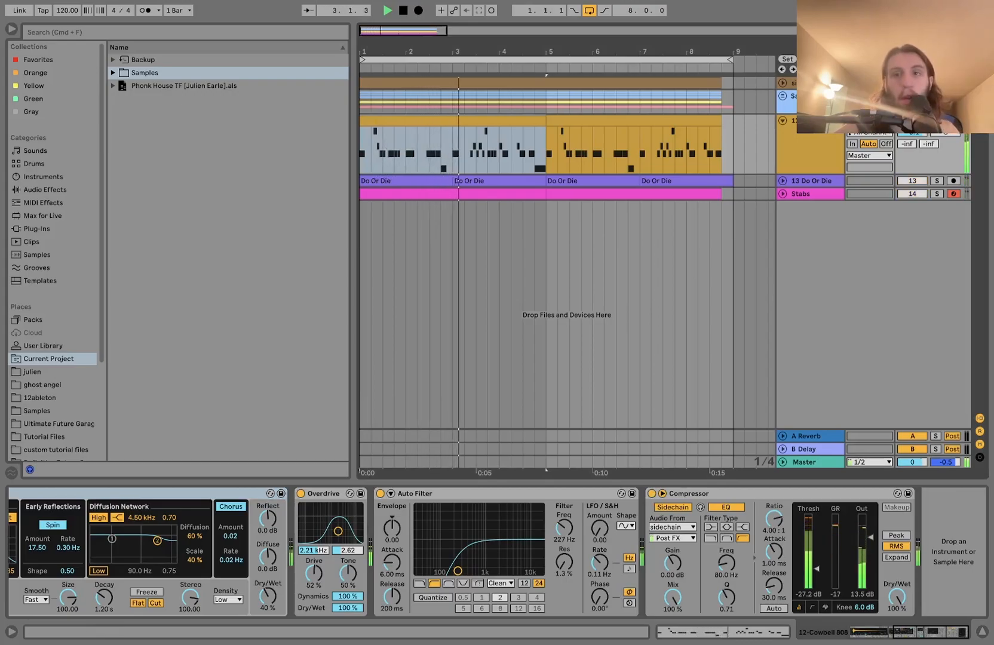
Unfold the 13 Do Or Die track, solo it and play its vocal sample with the effects shown
left_click(782, 180)
left_click(806, 185)
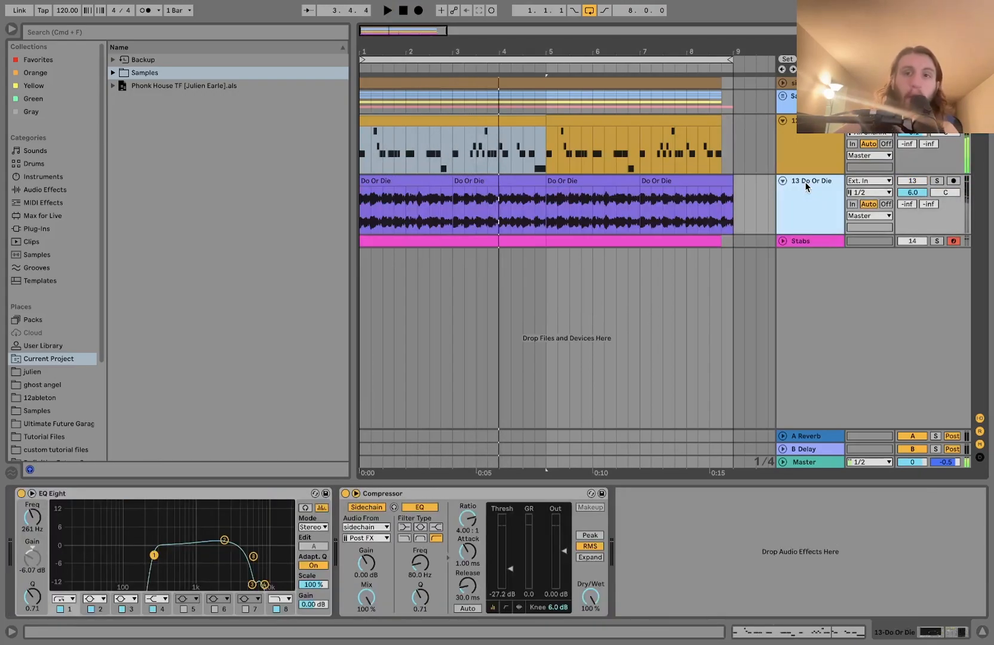
left_click(936, 180)
key("space")
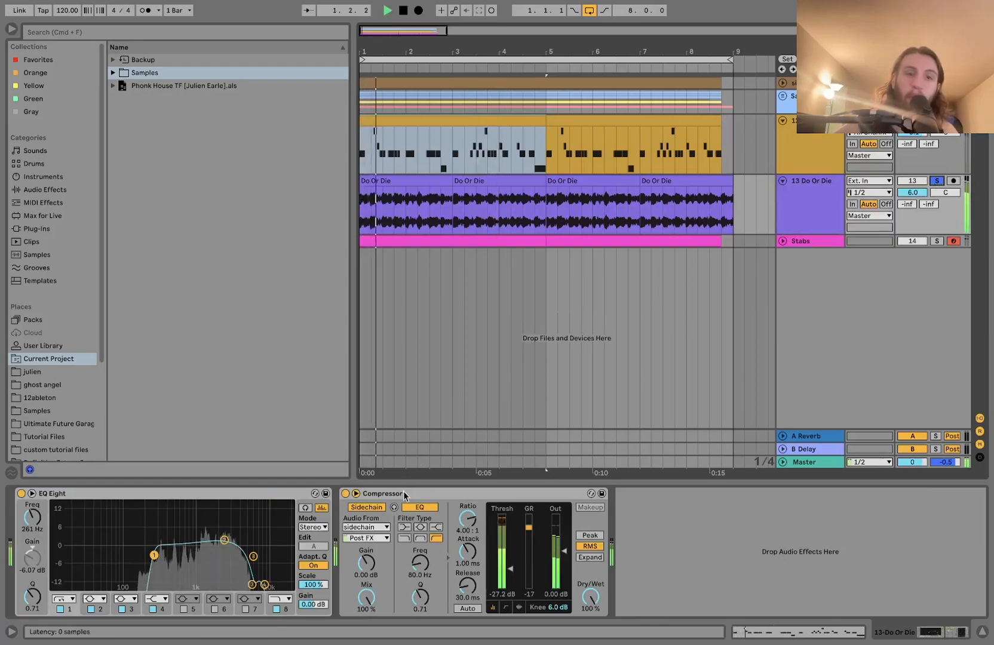
Compare Do Or Die with its EQ Eight and Compressor bypassed and on, leaving both on, and unsolo the track
left_click(346, 493)
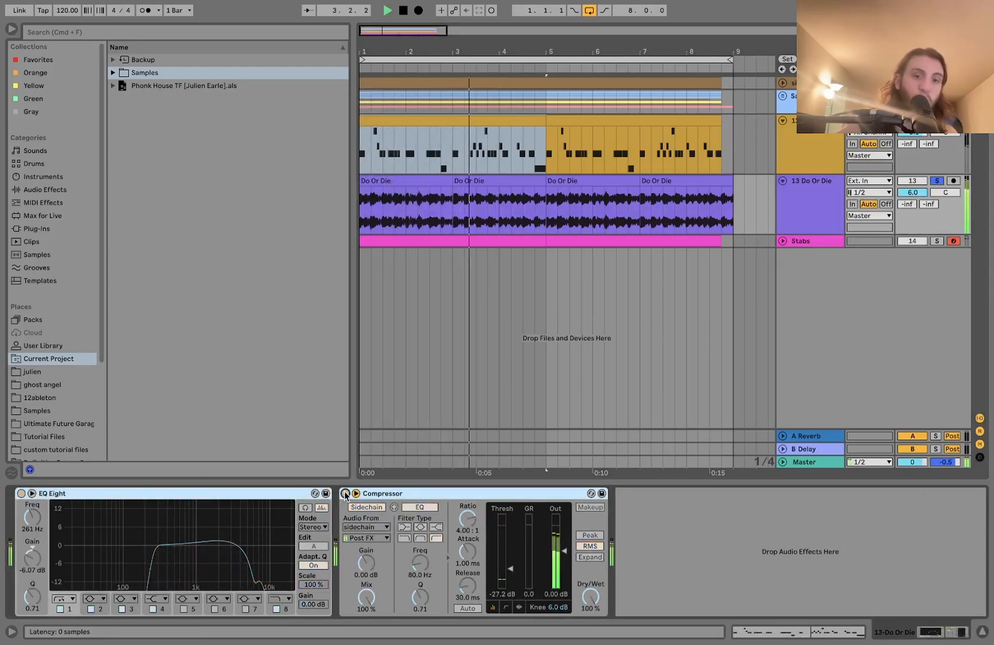
left_click(345, 493)
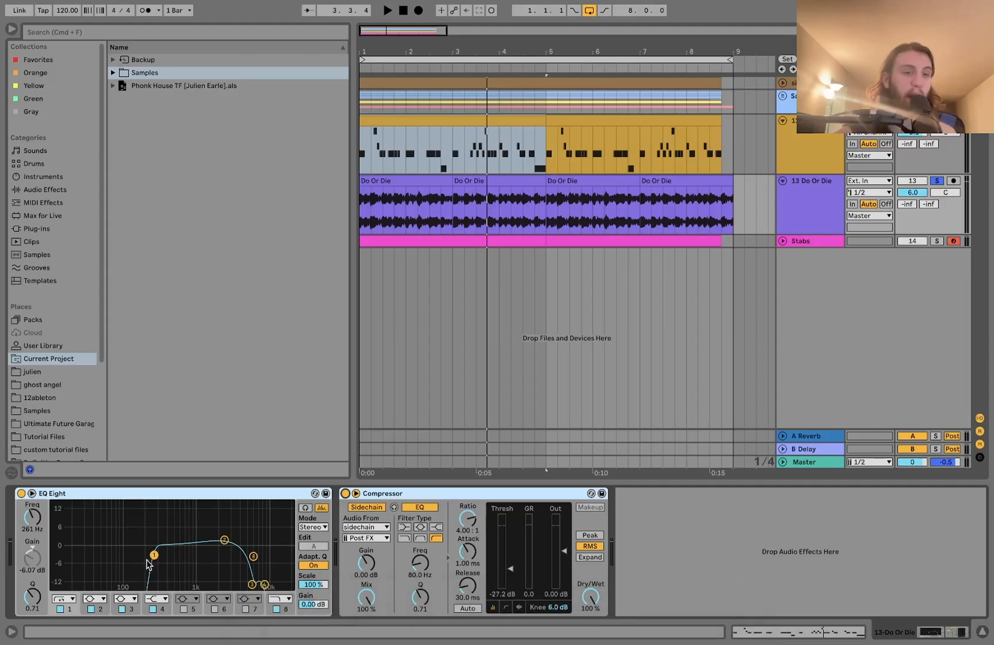
key("space")
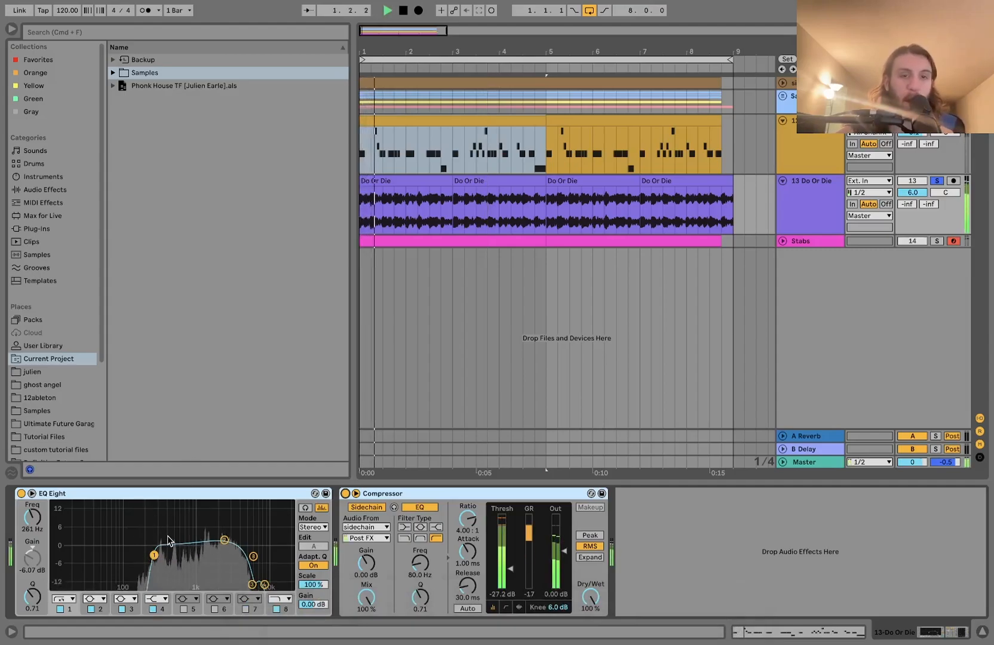
key("space")
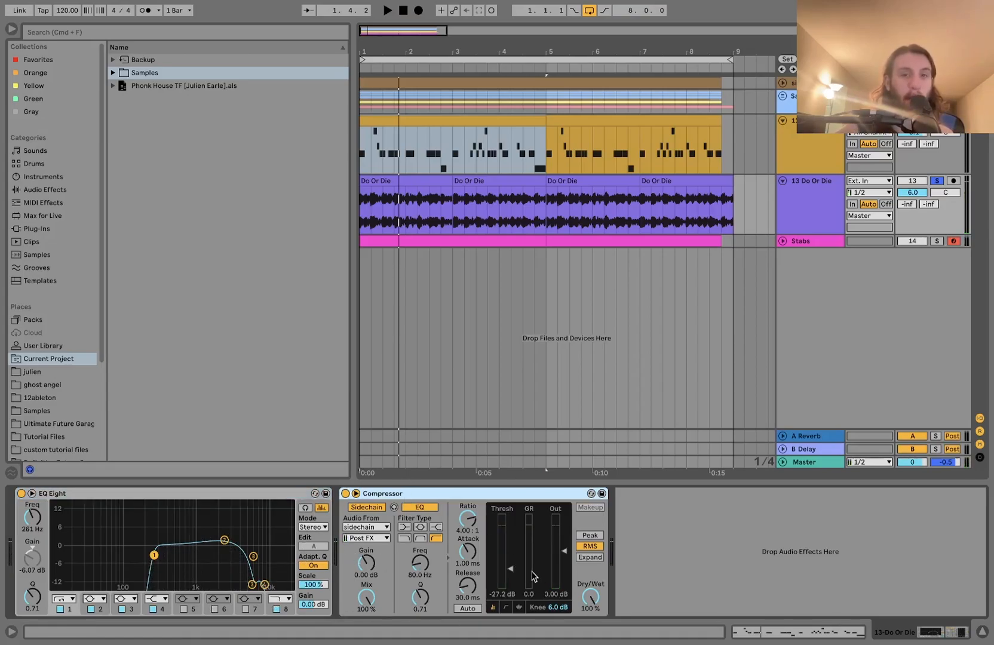
key("space")
left_click(936, 181)
Delete the second Orchestra Hit chain and the LIL JON AYY chain from the Stabs track's Instrument Rack
left_click(794, 242)
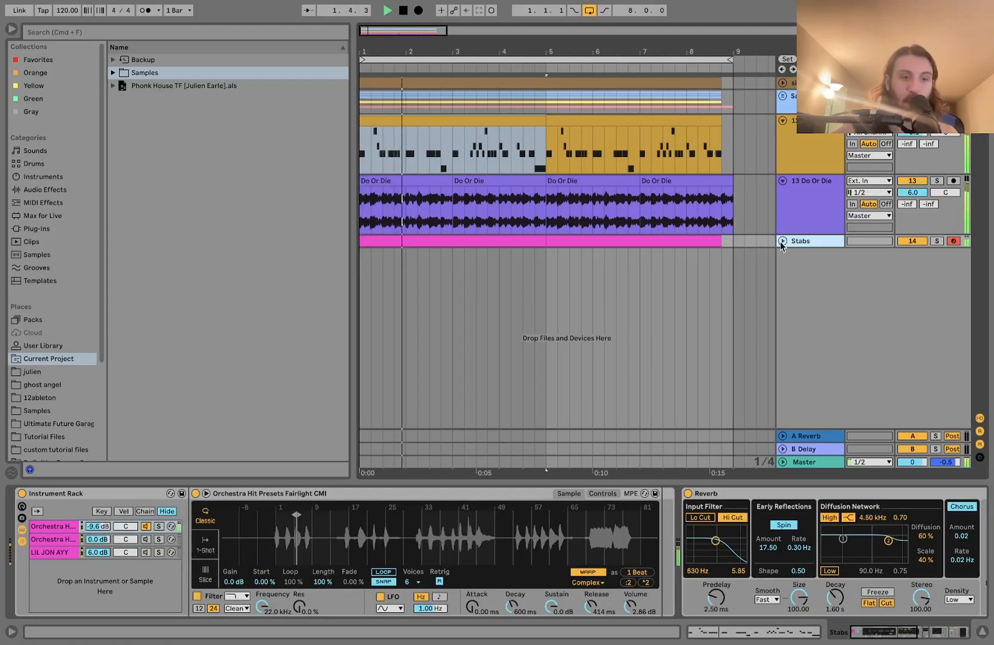
left_click(66, 541)
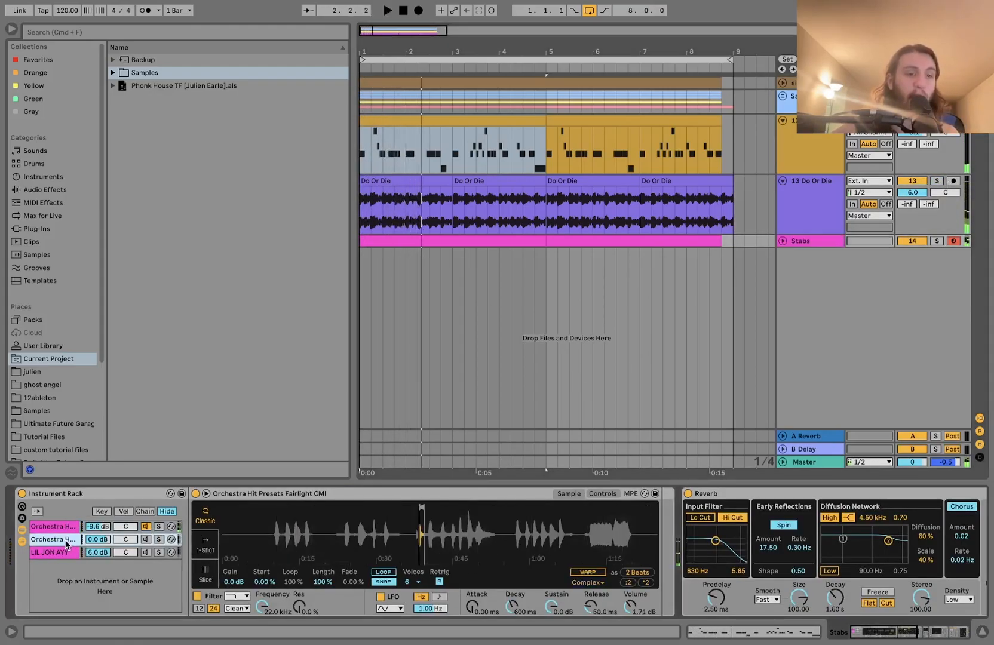
key("Delete")
key("Delete")
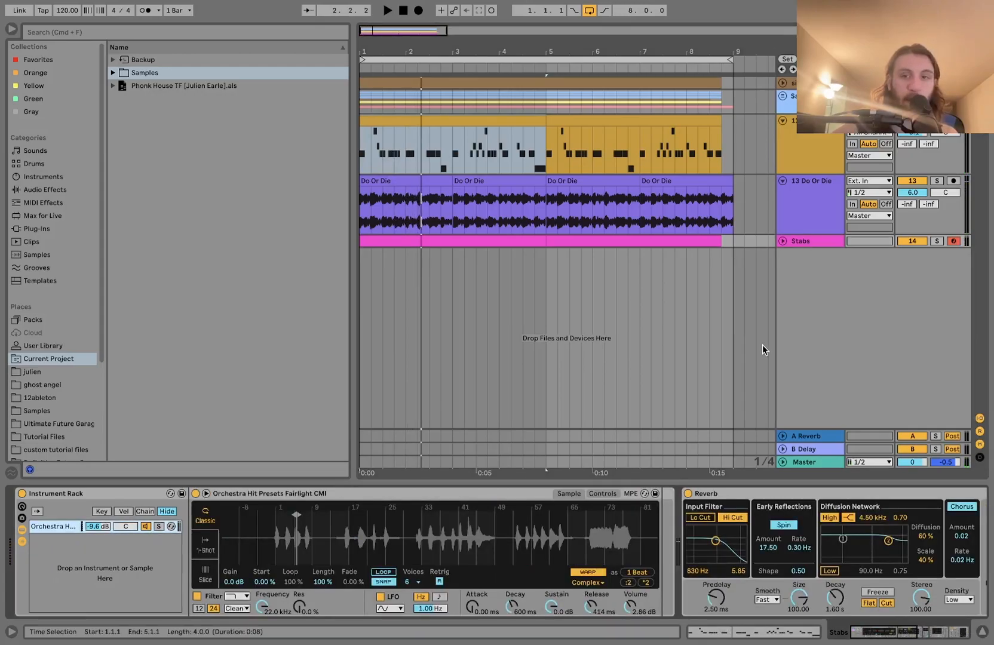
Solo and unfold the Stabs track and play it on its own
left_click(936, 243)
left_click(783, 242)
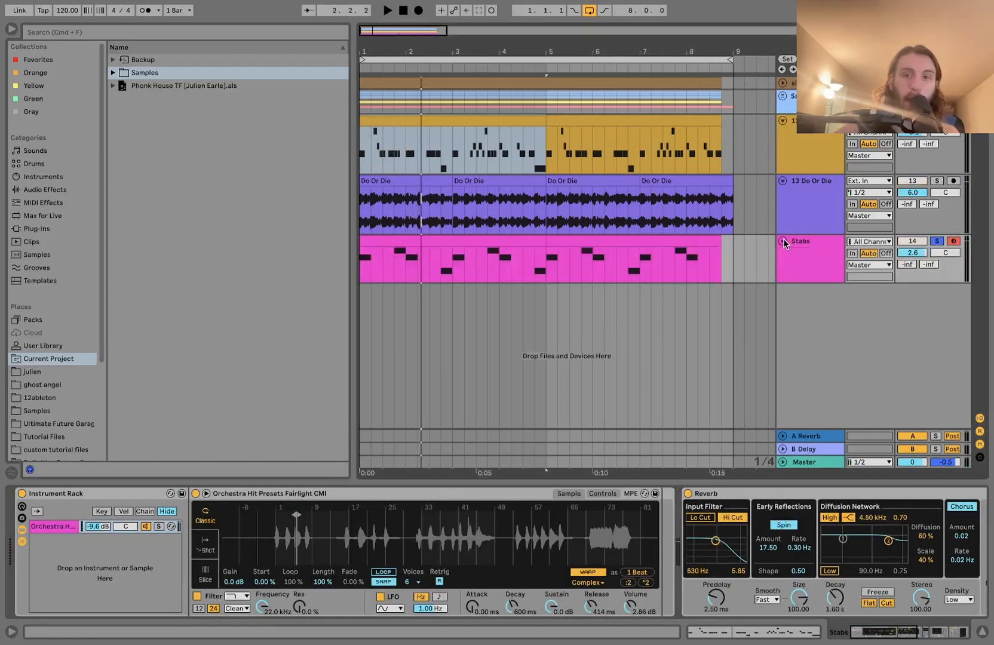
key("space")
key("space")
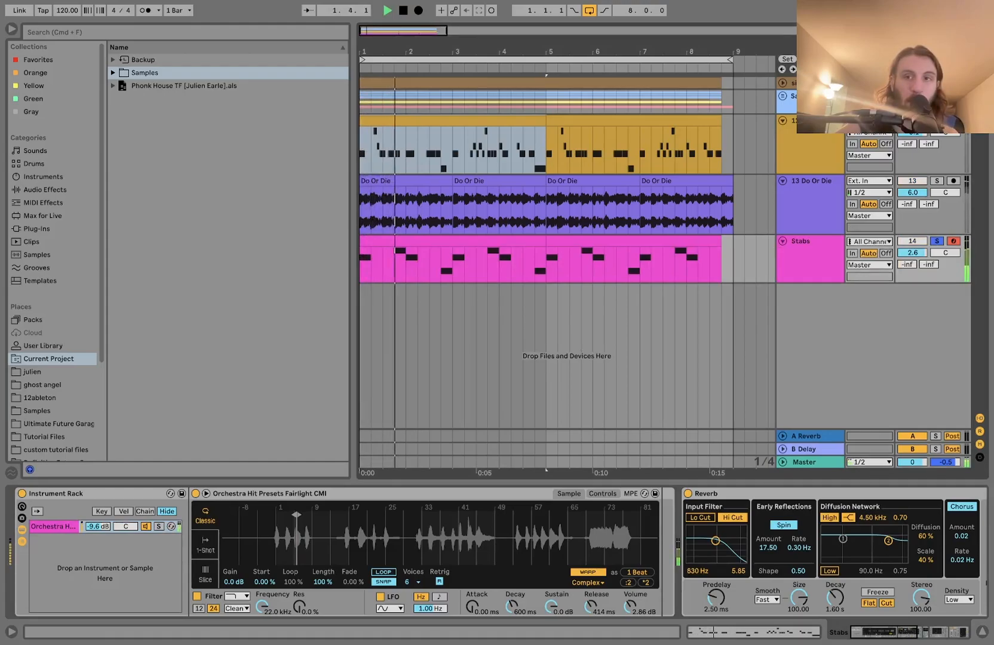
key("space")
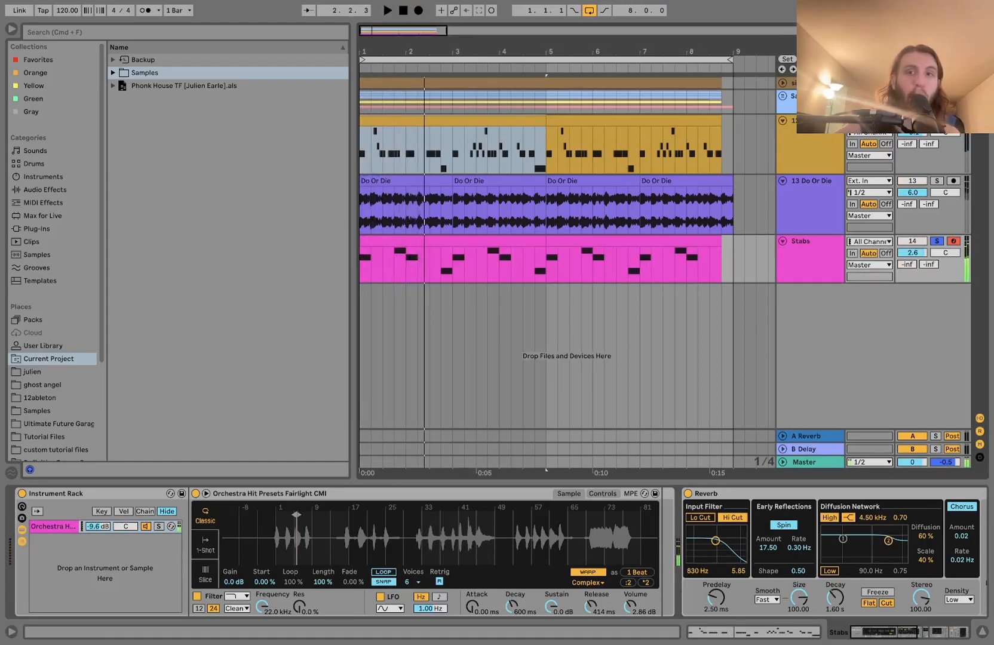
Select the first four bars of the Stabs clip and play the orchestra hit pattern
left_click(781, 245)
key("Down")
key("Down")
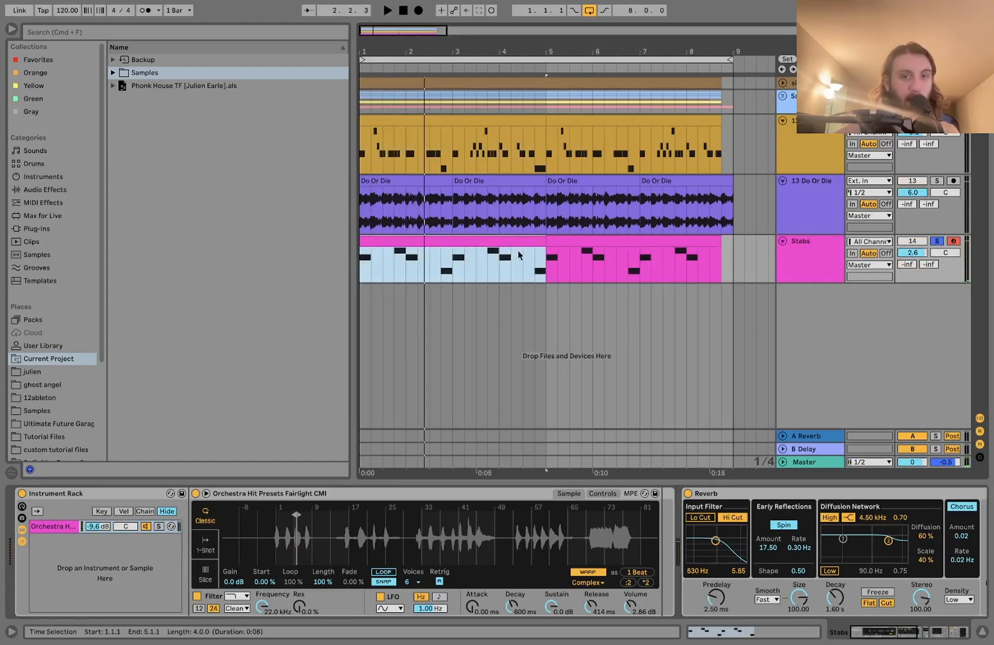
key("space")
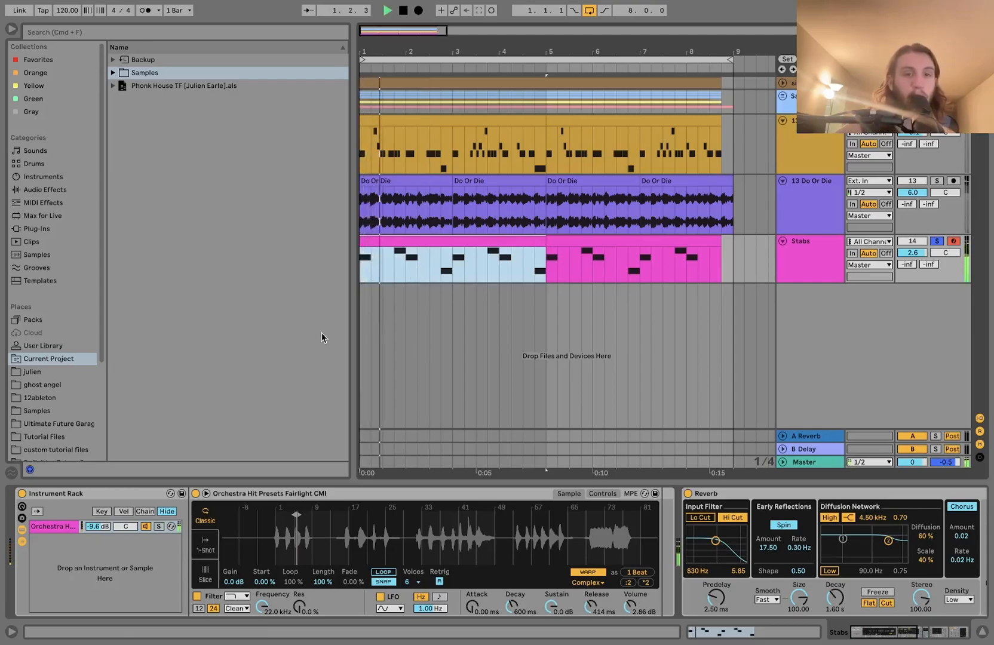
key("space")
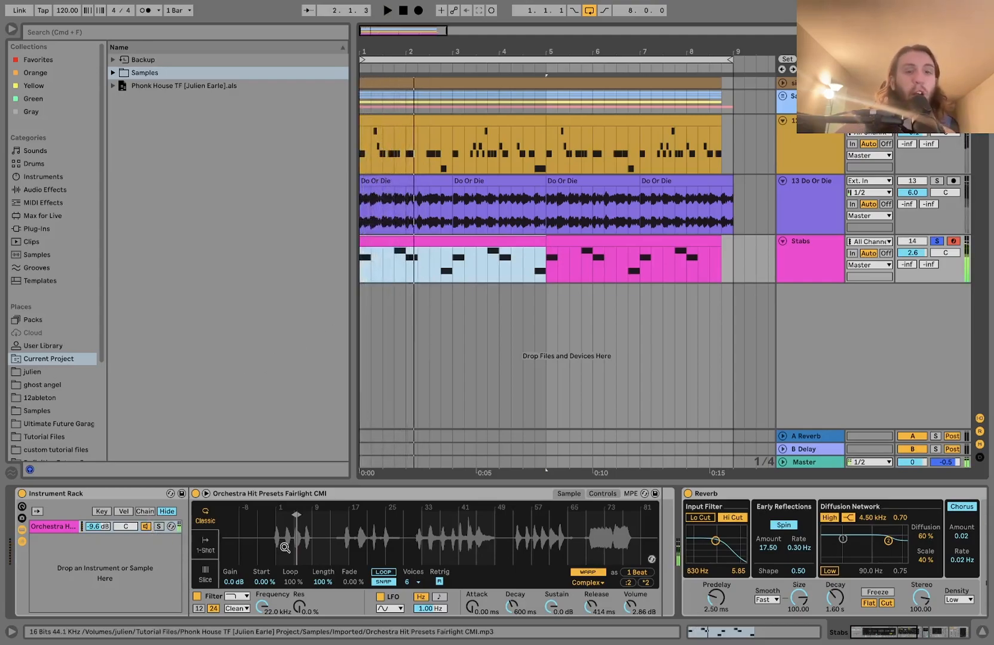
Examine the section used of the Orchestra Hit Presets Fairlight CMI sample up close while auditioning the stabs
left_click_drag(308, 541, 460, 588)
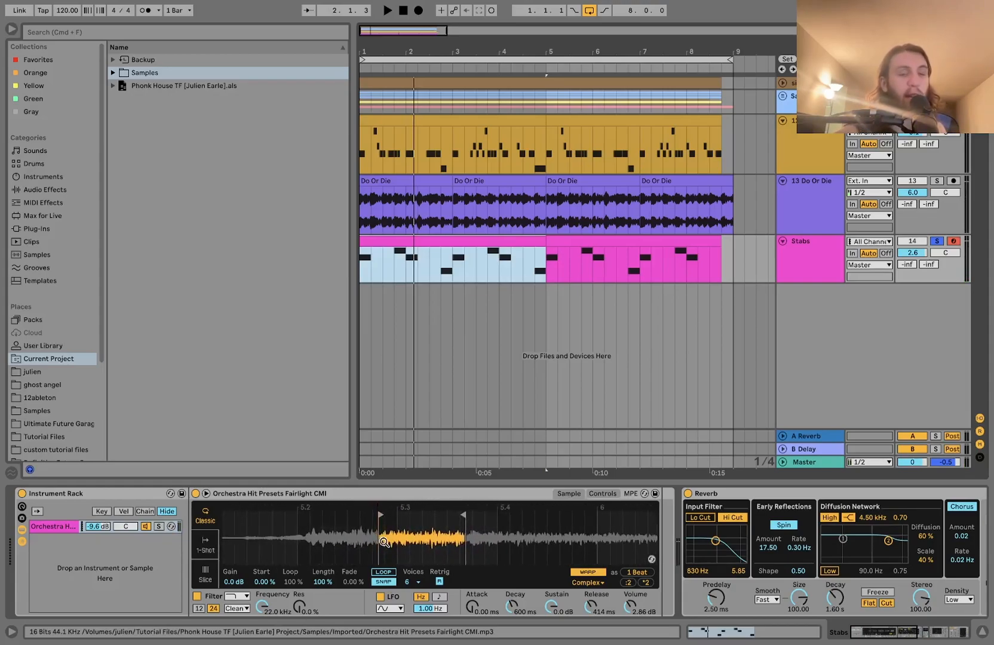
left_click_drag(384, 541, 384, 514)
key("space")
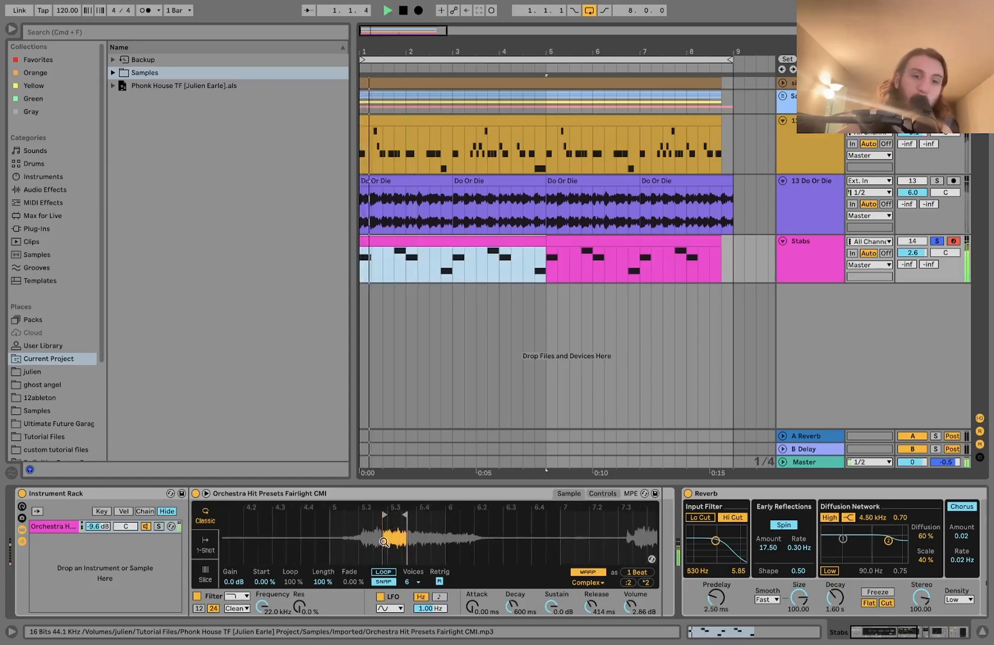
key("space")
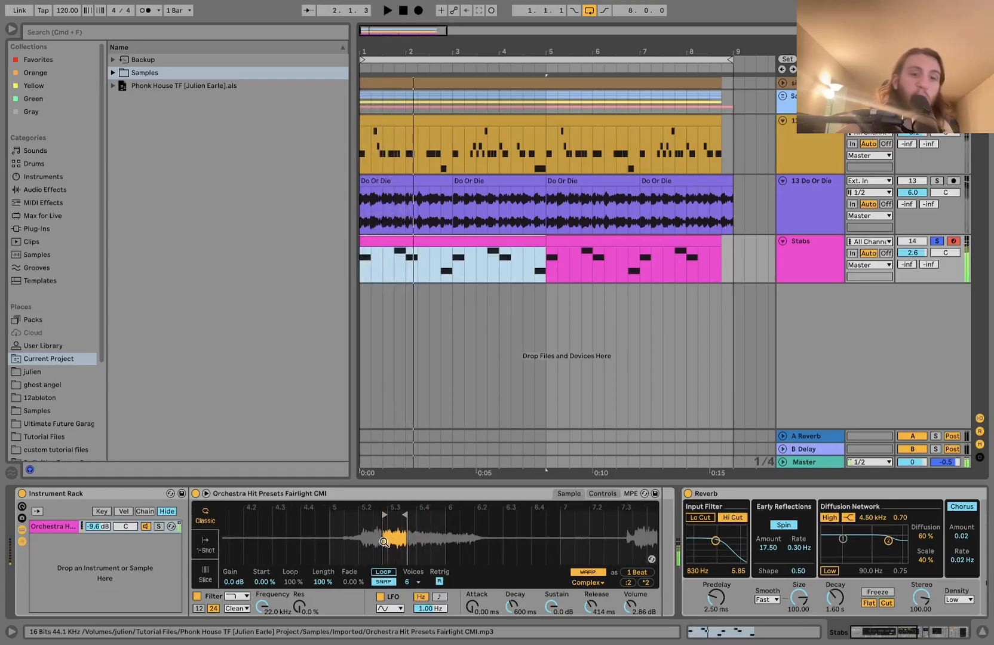
left_click_drag(395, 535, 260, 567)
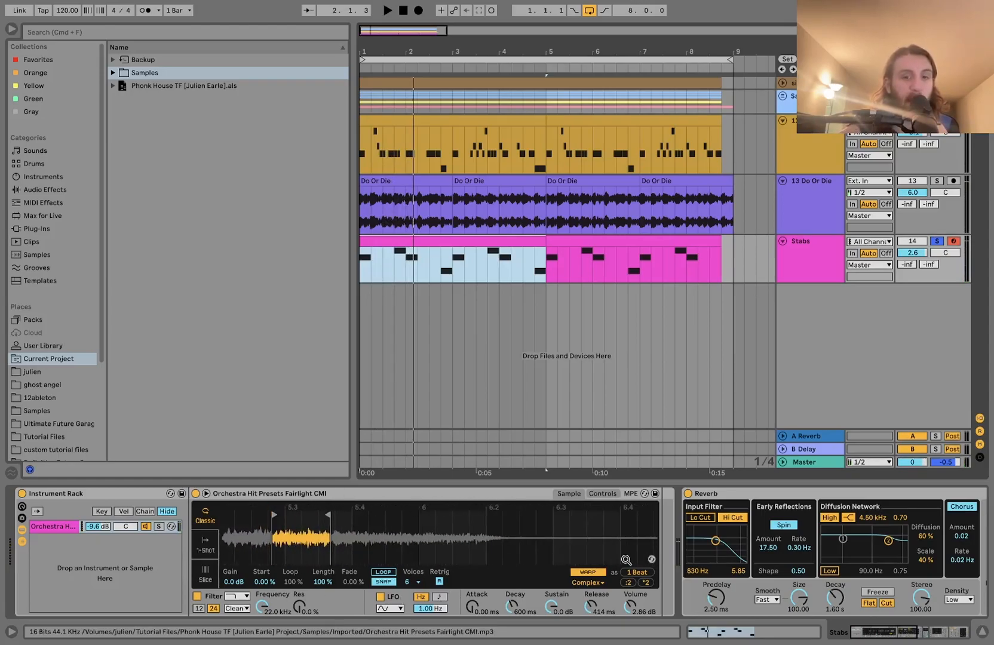
scroll(601, 554, "right", 3)
scroll(601, 554, "left", 5)
key("space")
key("space")
Bypass the Stabs track's Reverb, Overdrive, Auto Filter and Compressor and play the dry stabs
scroll(778, 554, "right", 10)
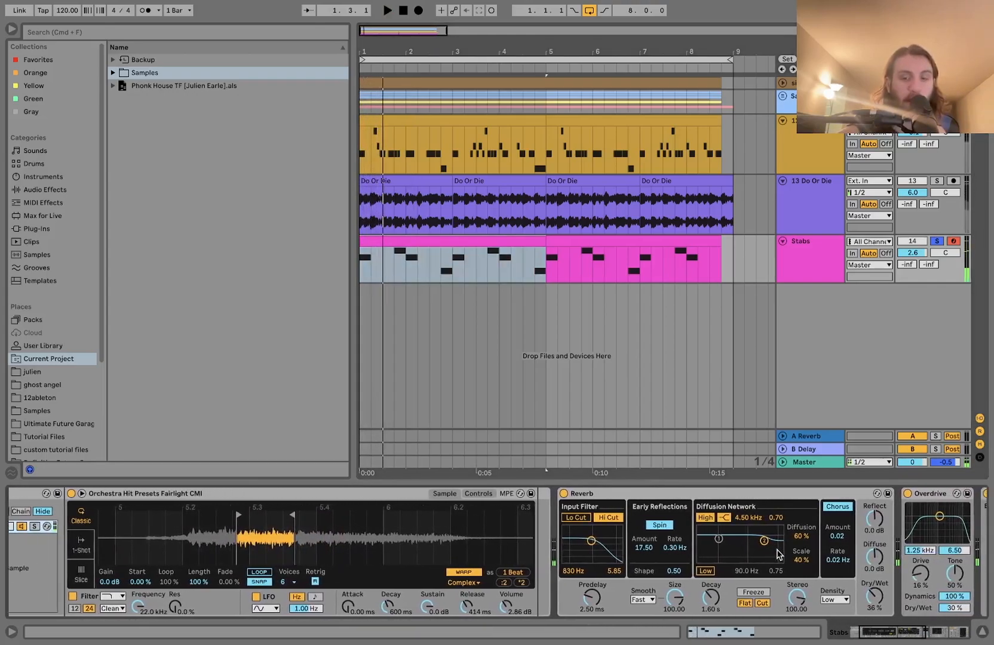
scroll(777, 554, "right", 4)
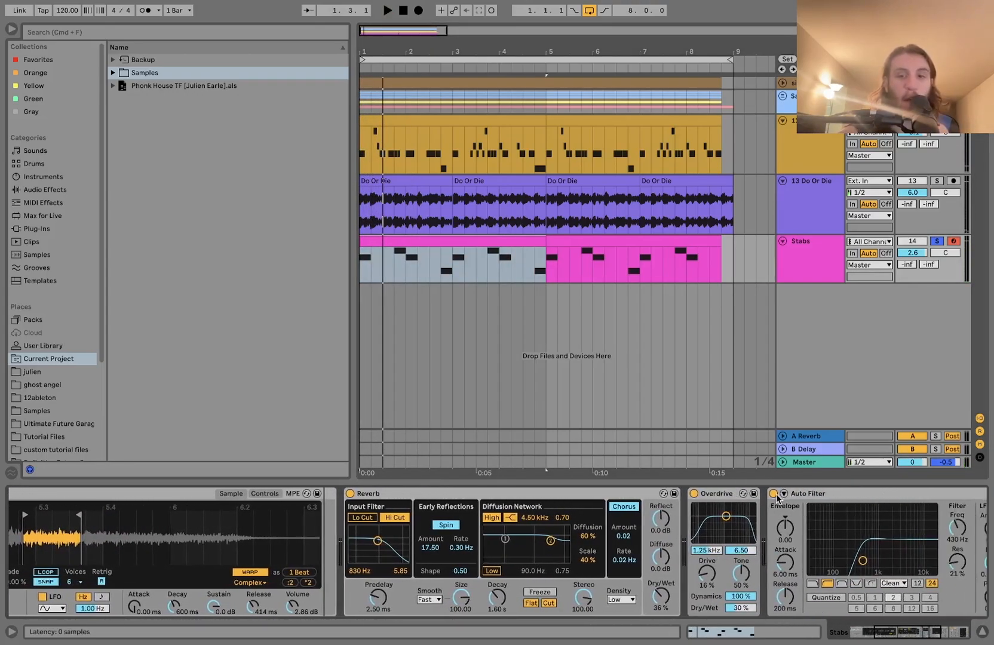
scroll(778, 499, "right", 15)
scroll(651, 495, "left", 8)
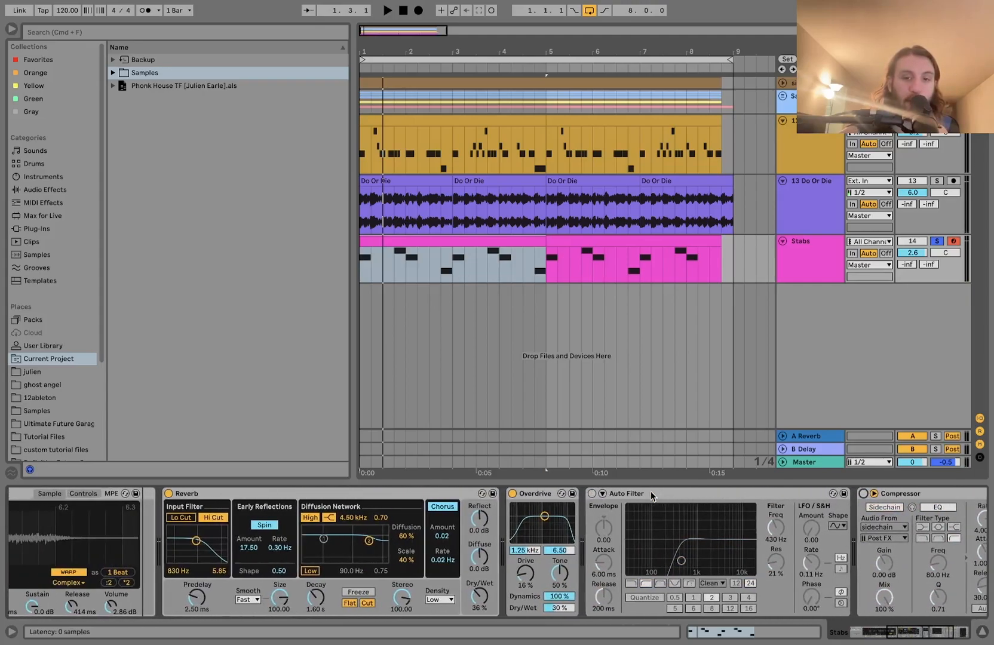
scroll(677, 495, "left", 20)
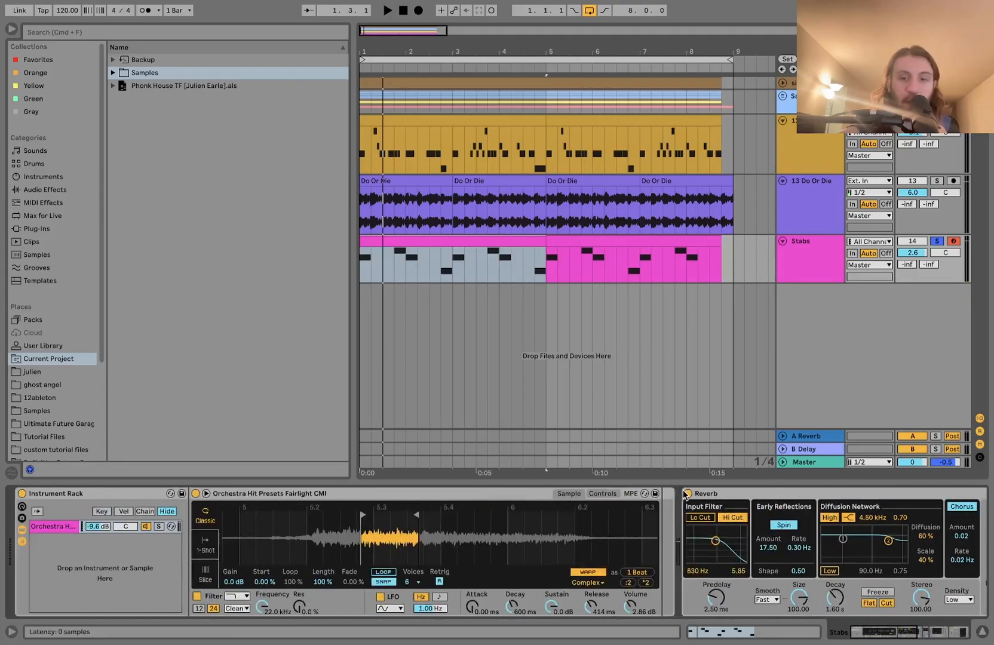
left_click(687, 493)
key("space")
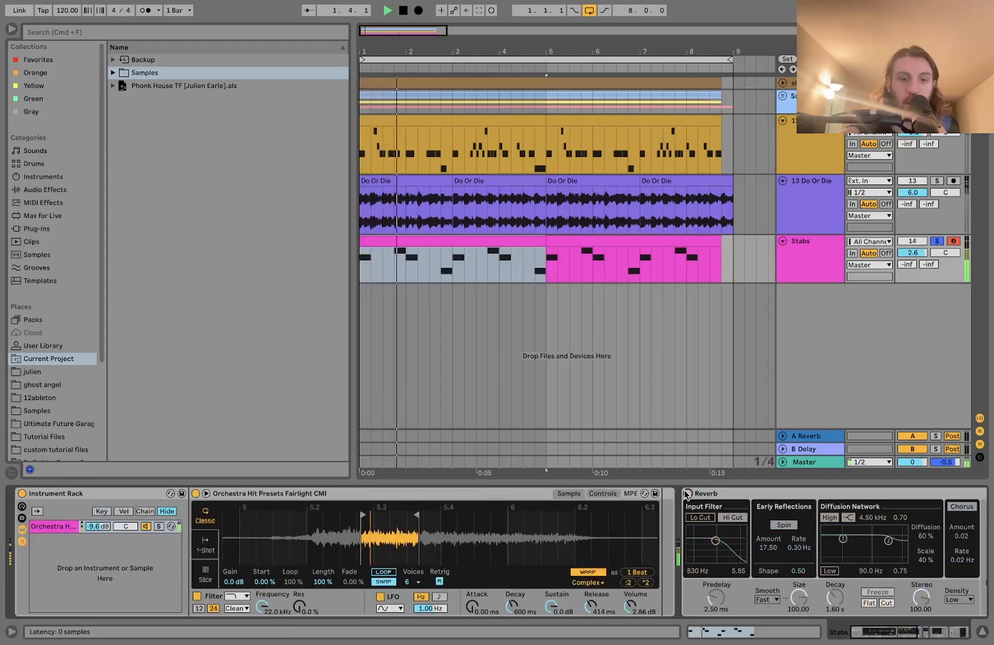
Turn the Stabs track's Reverb, Overdrive, Auto Filter and Compressor back on one after another while auditioning the stabs
left_click(687, 493)
scroll(674, 495, "right", 17)
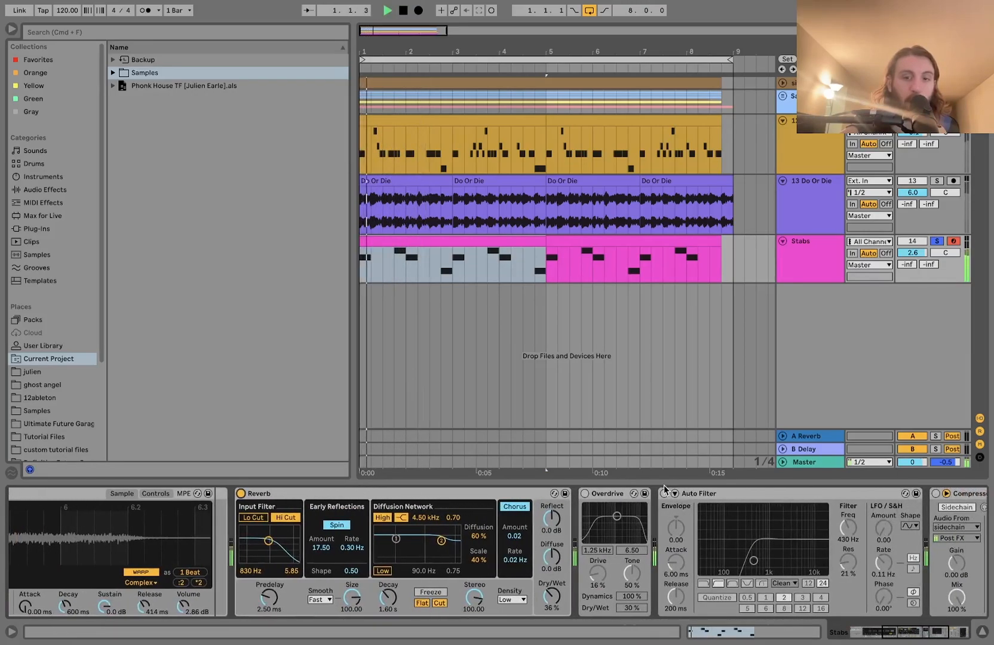
key("space")
scroll(582, 492, "right", 8)
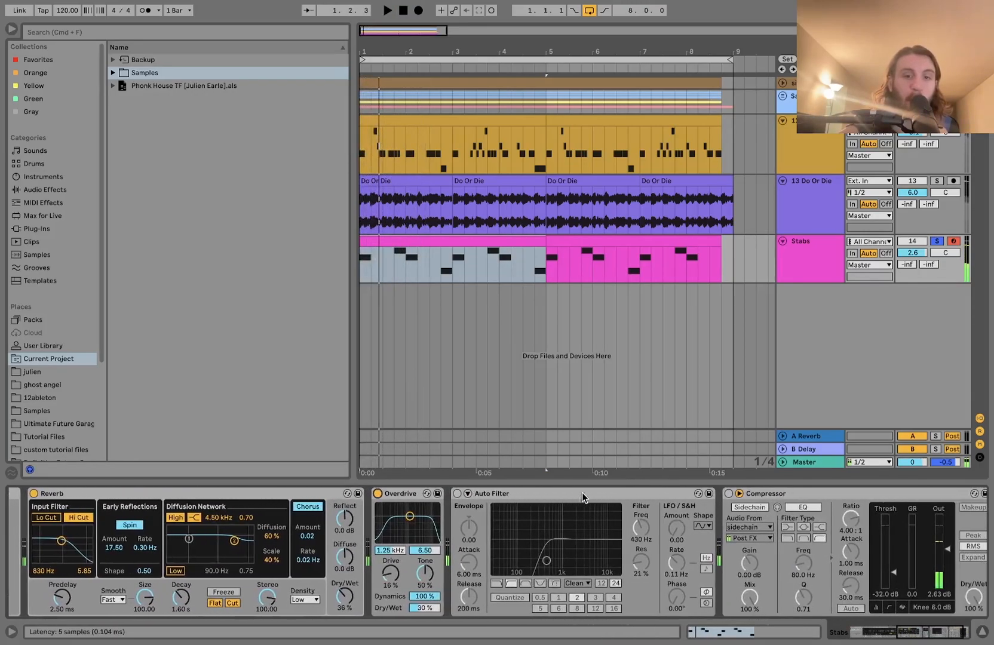
scroll(581, 493, "right", 1)
left_click(445, 494)
key("space")
left_click(716, 494)
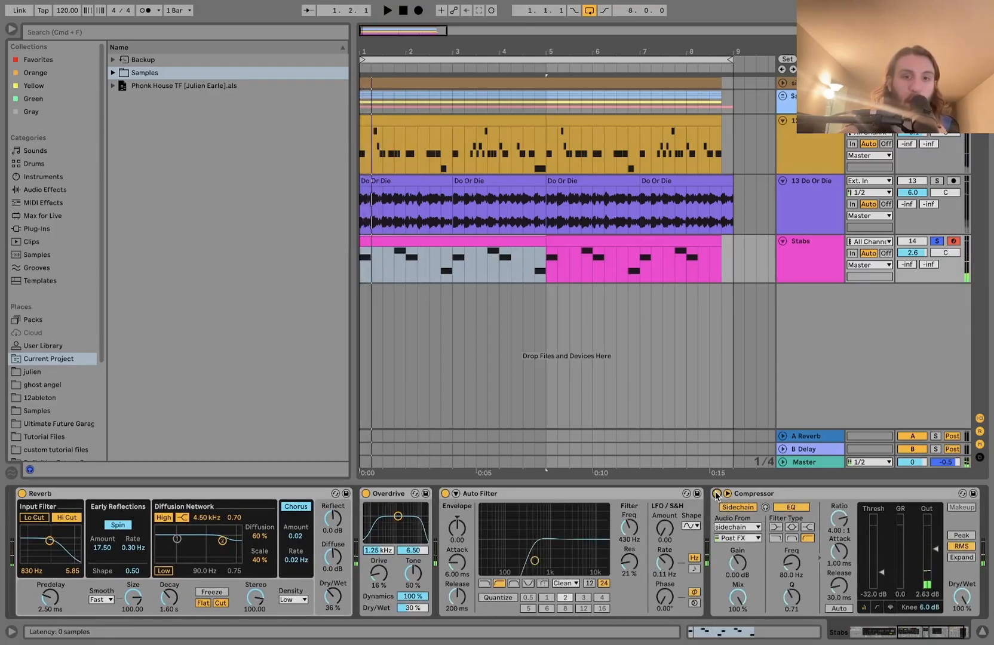
Unsolo the Stabs track and play the stabs within the full mix
left_click(934, 242)
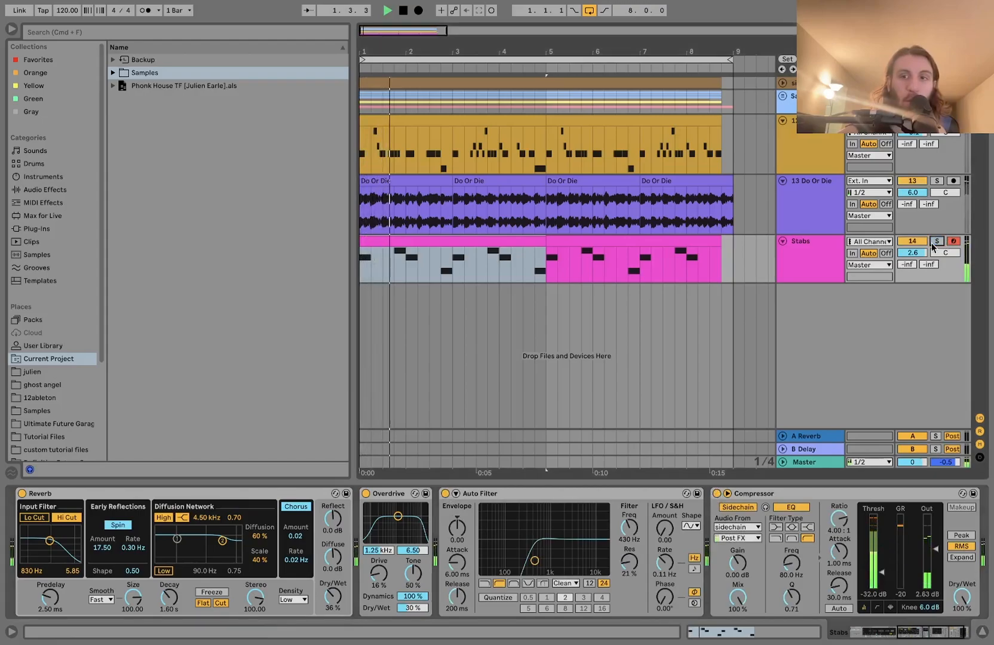
left_click(803, 260)
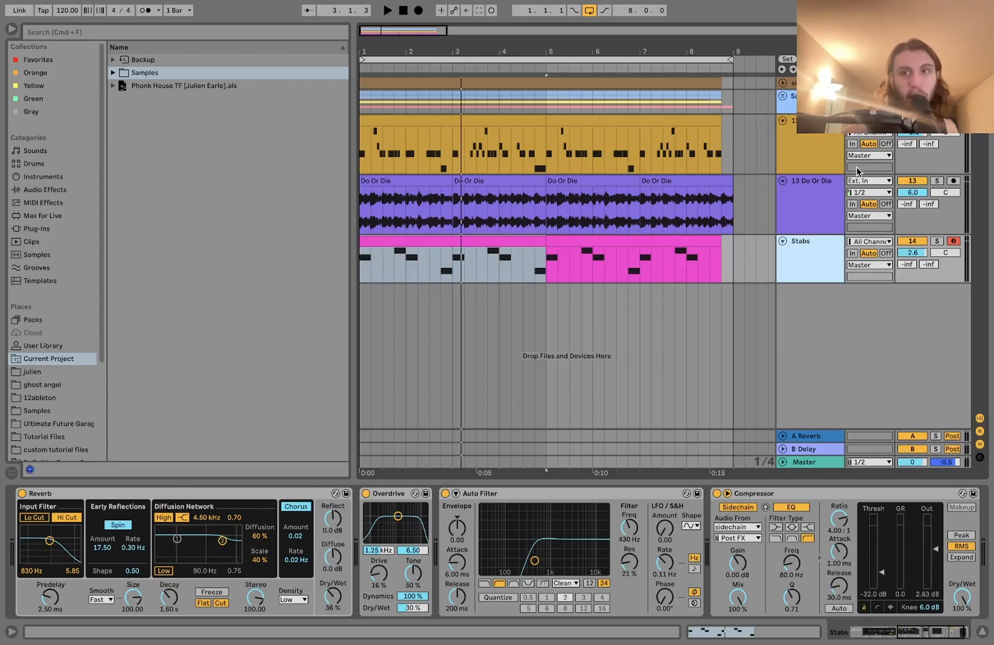
key("space")
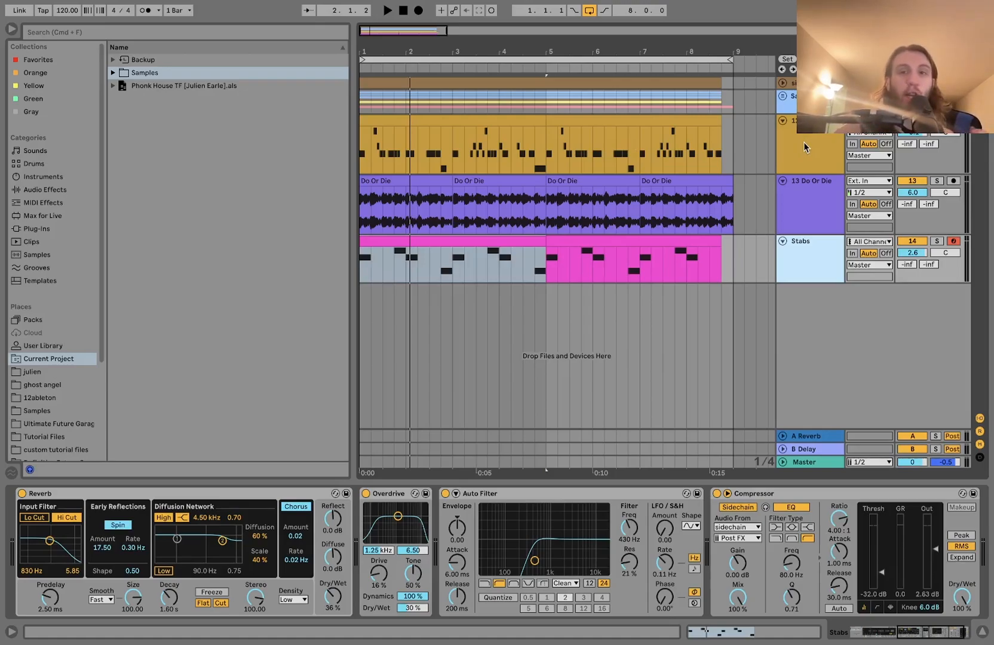
Show the Saturation Bus group's Saturator, play the mix and switch to the Session View mixer
left_click(806, 102)
key("space")
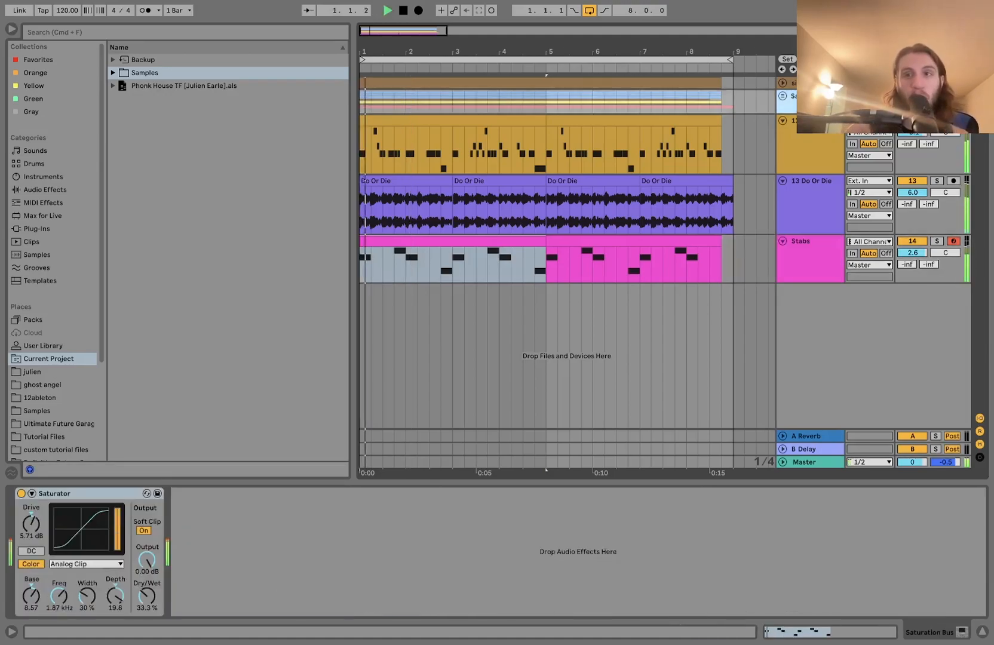
key("Tab")
key("space")
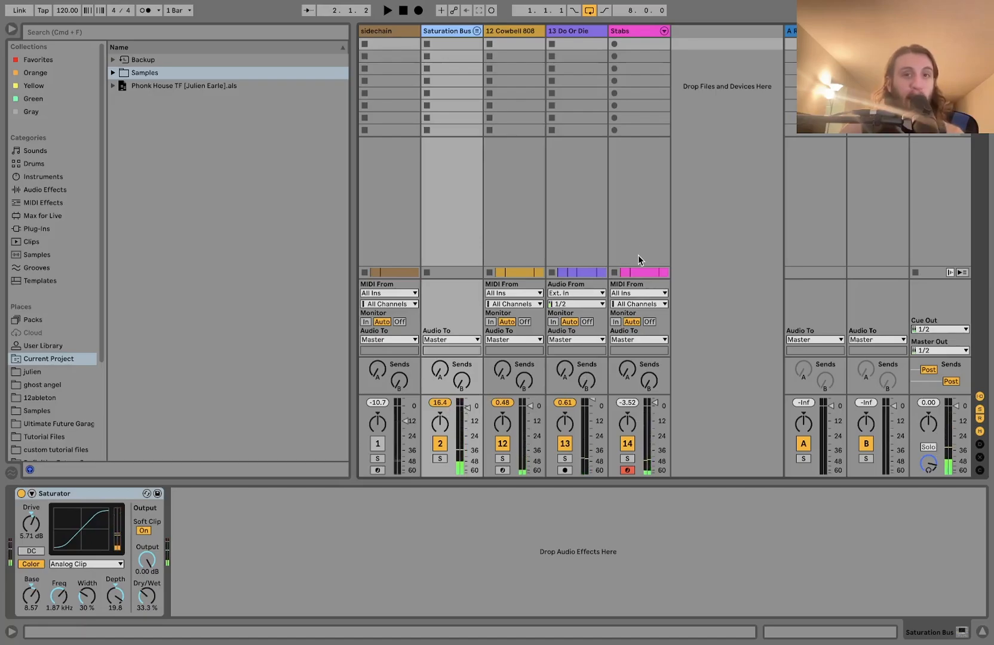
Solo the Saturation Bus group and play it on its own
key("space")
left_click(438, 458)
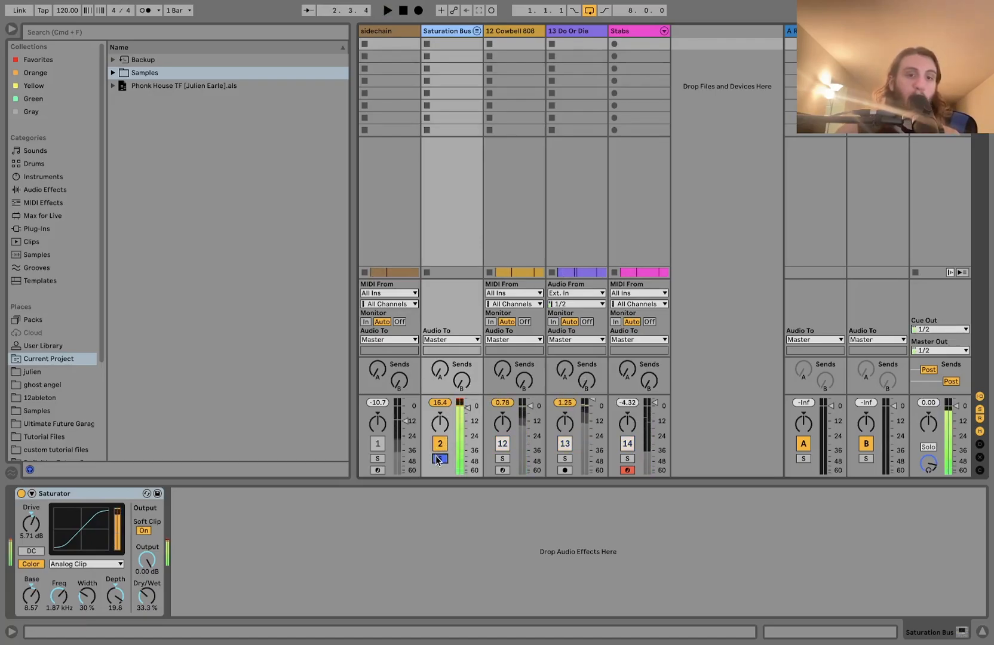
key("space")
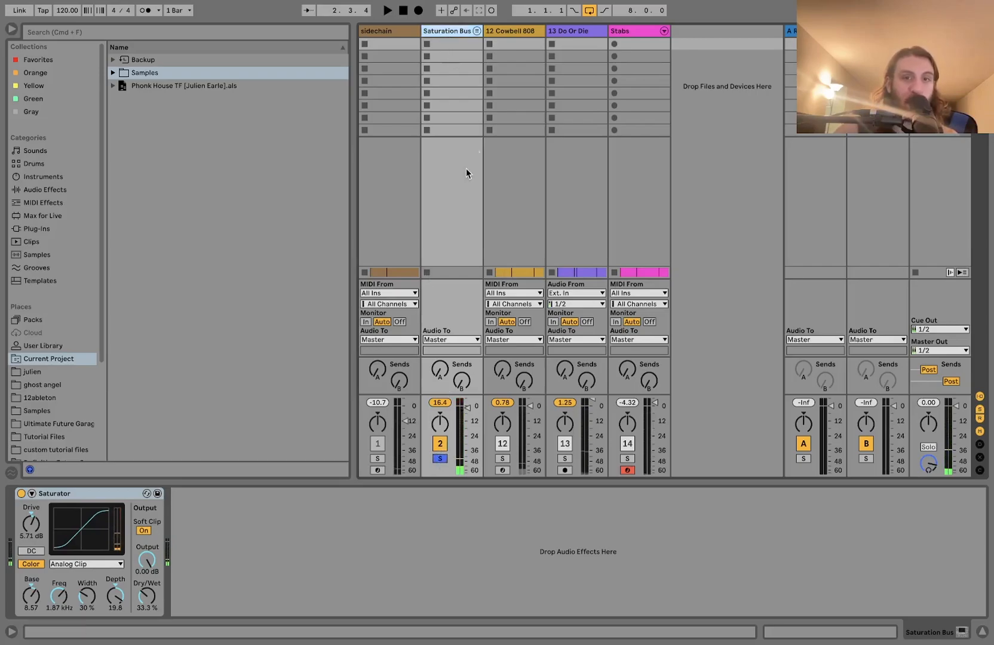
Unfold the Saturation Bus group and play it with the Bass and Drums groups turned down, Bass to -15.2 dB
left_click(476, 30)
left_click(522, 41)
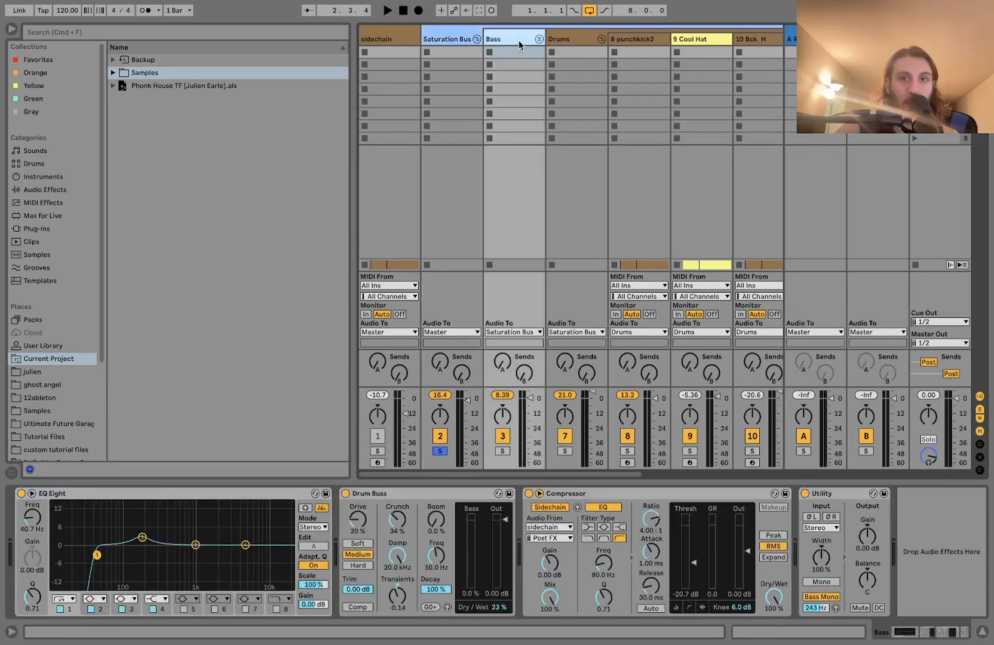
key("space")
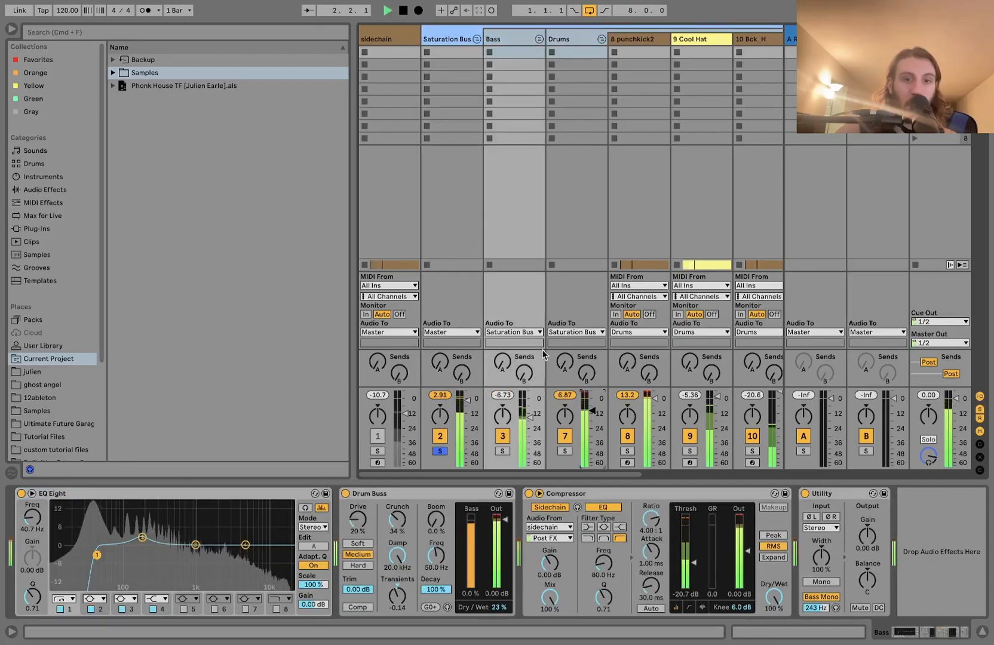
key("space")
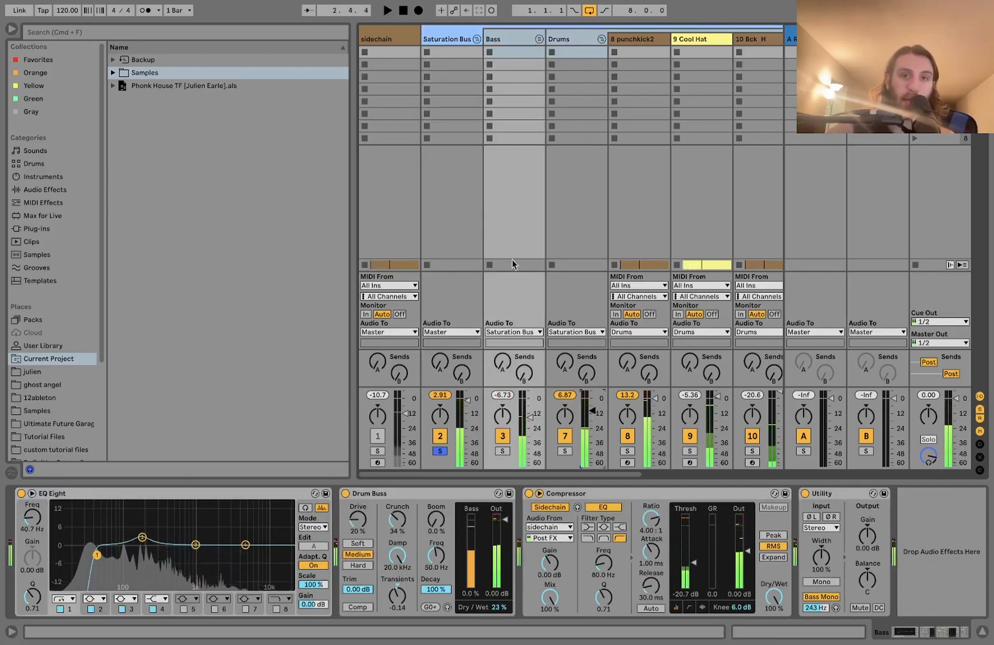
Compare the quiet and loud Saturation Bus by playing it before and after raising the Bass group to 0.5 dB along with Drums
left_click(513, 38)
key("space")
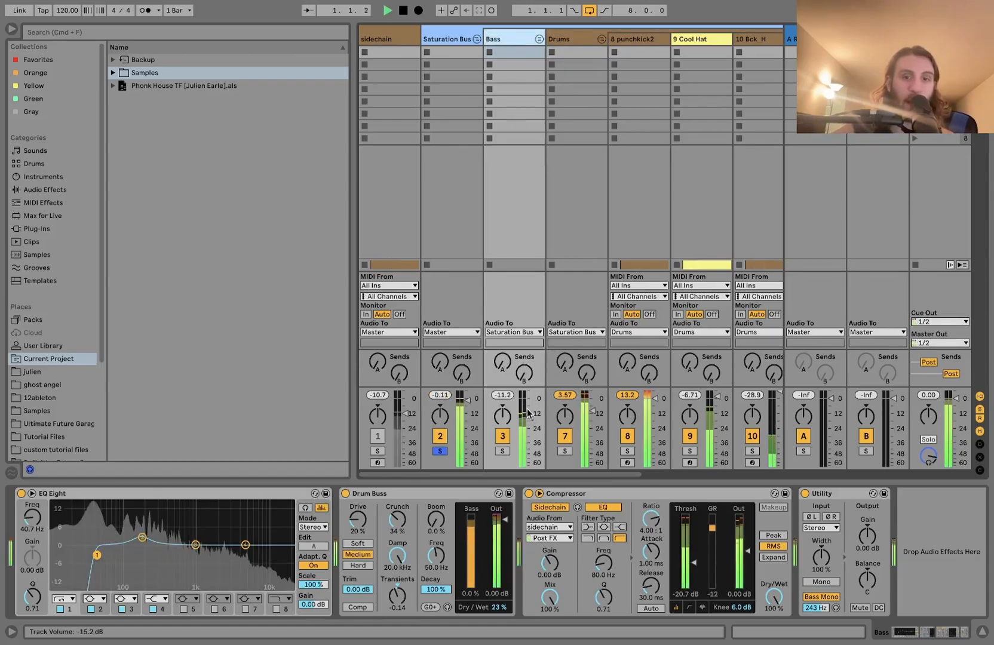
key("space")
left_click_drag(527, 413, 527, 398)
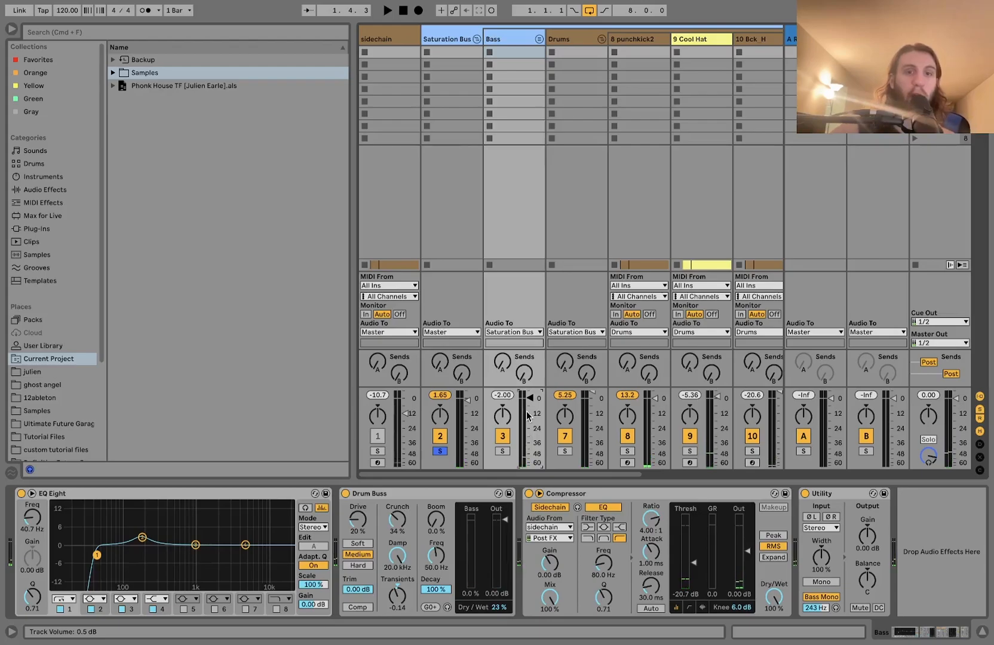
key("space")
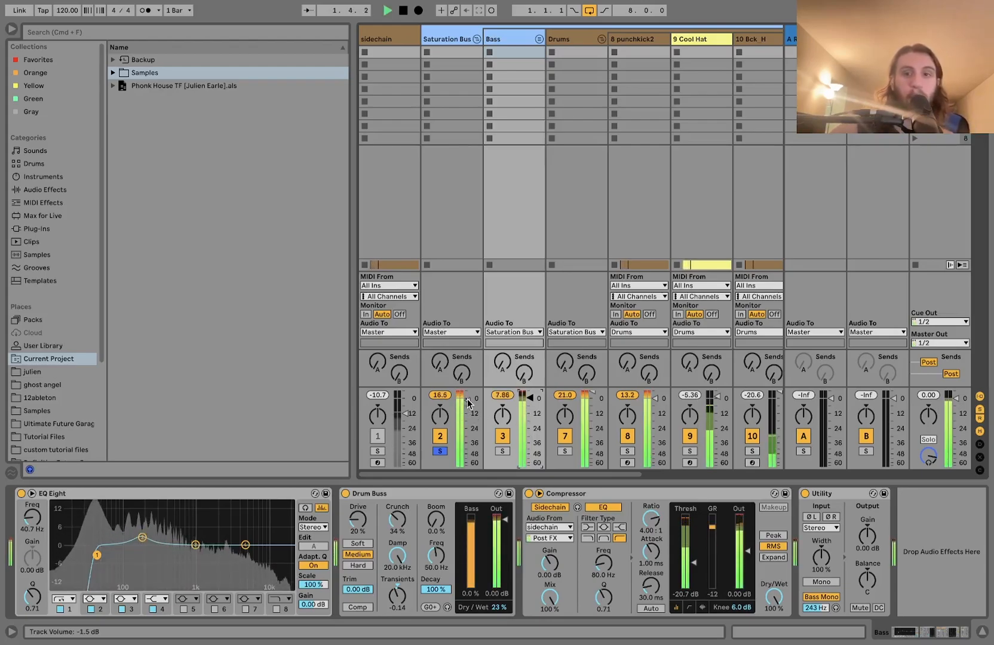
key("space")
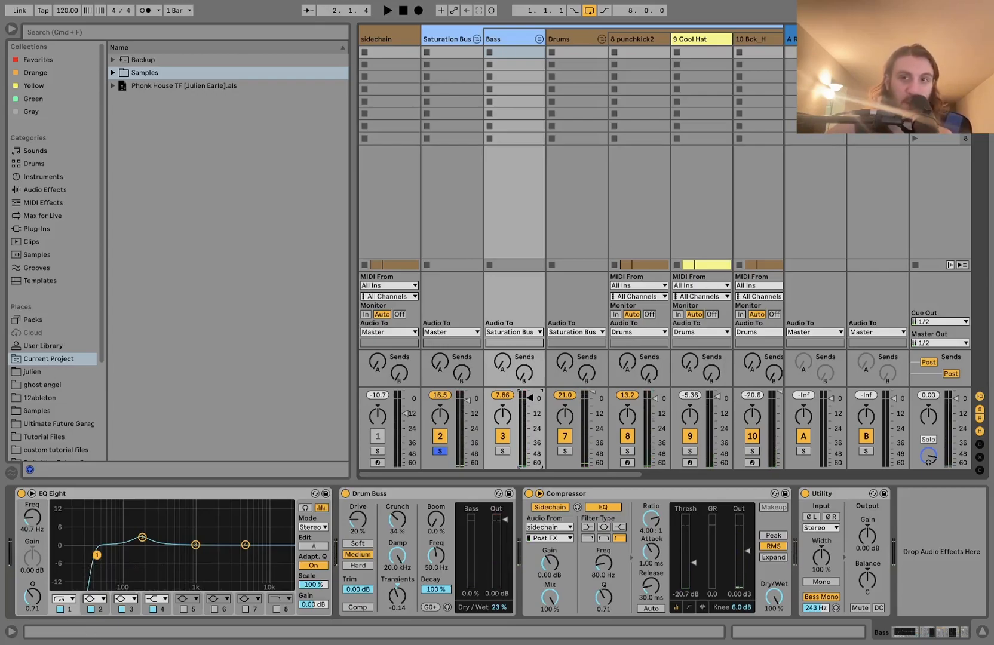
Open the Master track's effects, bypass its Limiter, EQ Eight and Saturator, and play the unprocessed output
left_click(939, 203)
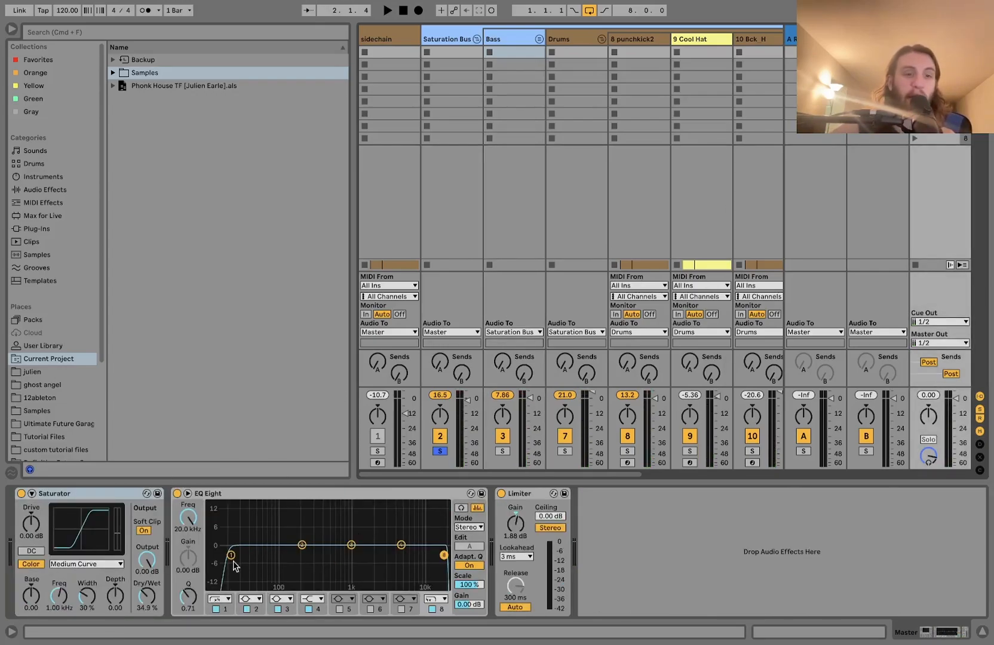
left_click(500, 493)
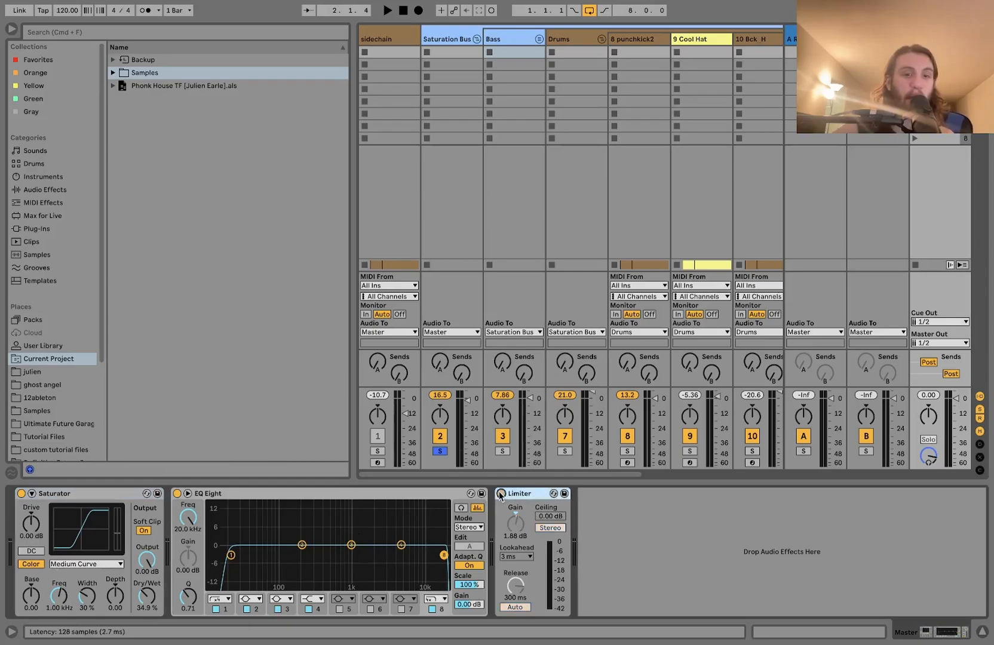
left_click(177, 493)
left_click(21, 493)
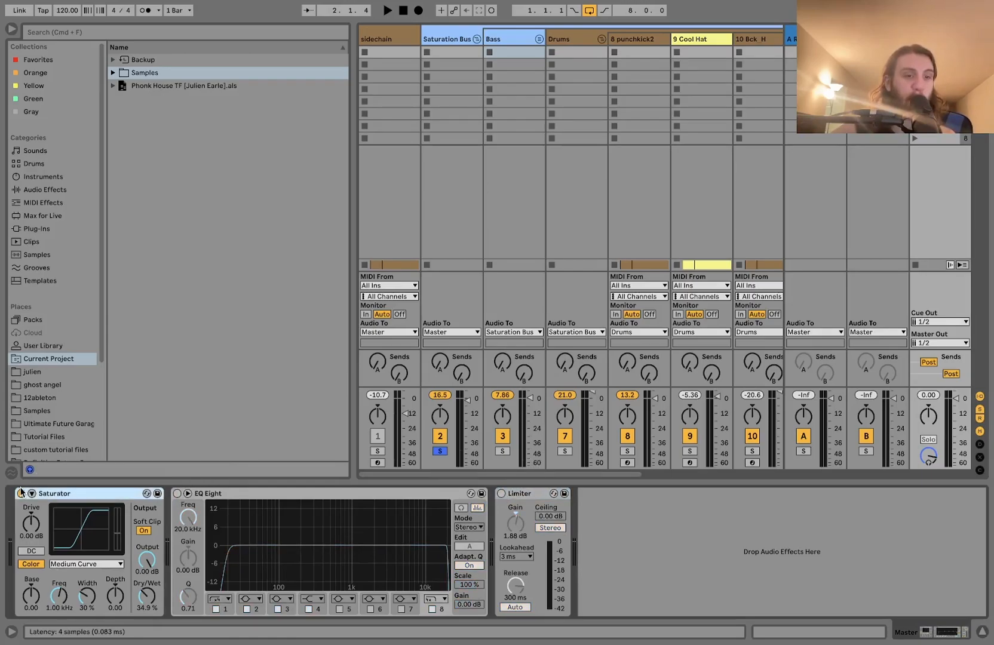
key("space")
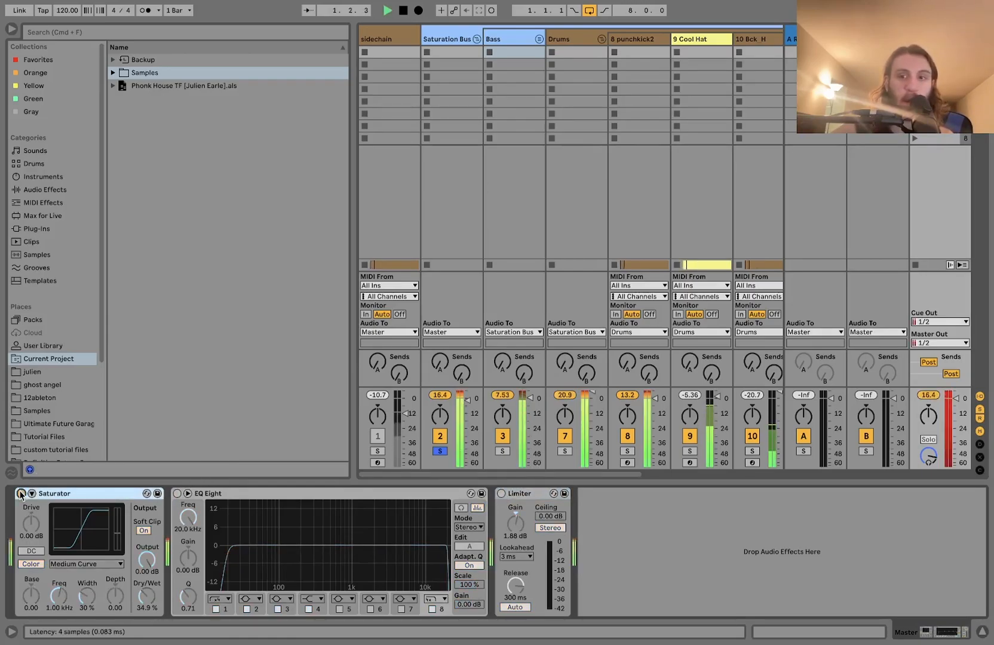
key("space")
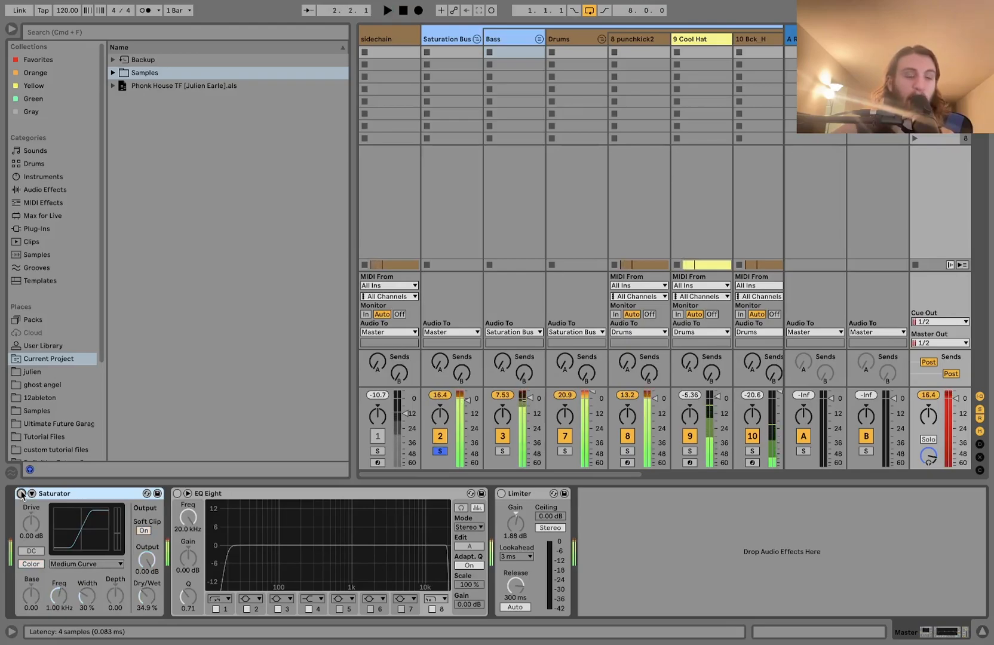
Turn the master's Saturator and EQ Eight back on and compare the playback with the Saturator off and on
key("space")
left_click(22, 493)
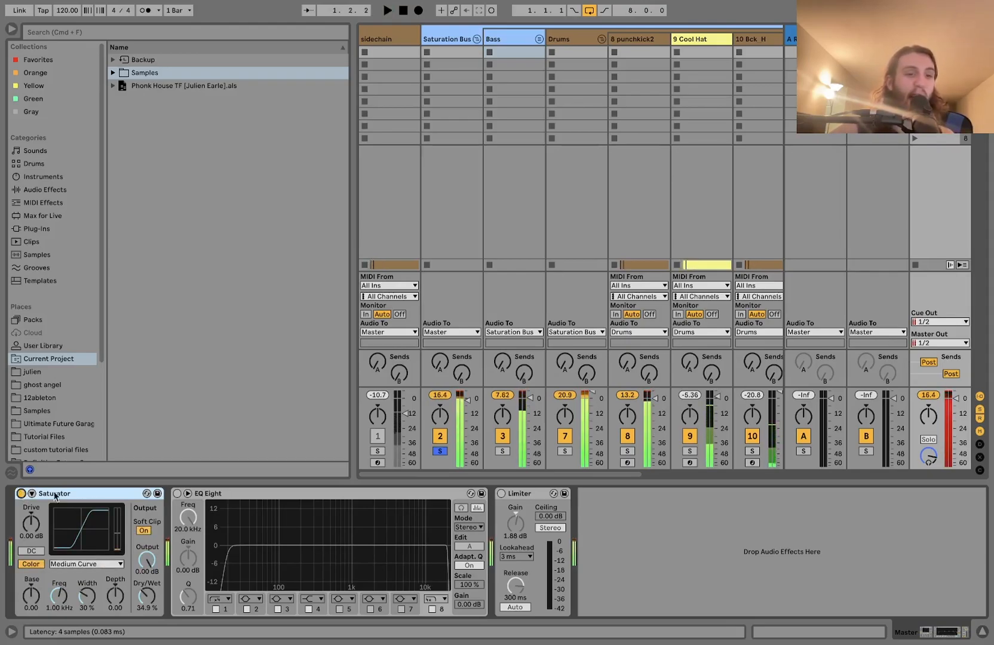
left_click(178, 493)
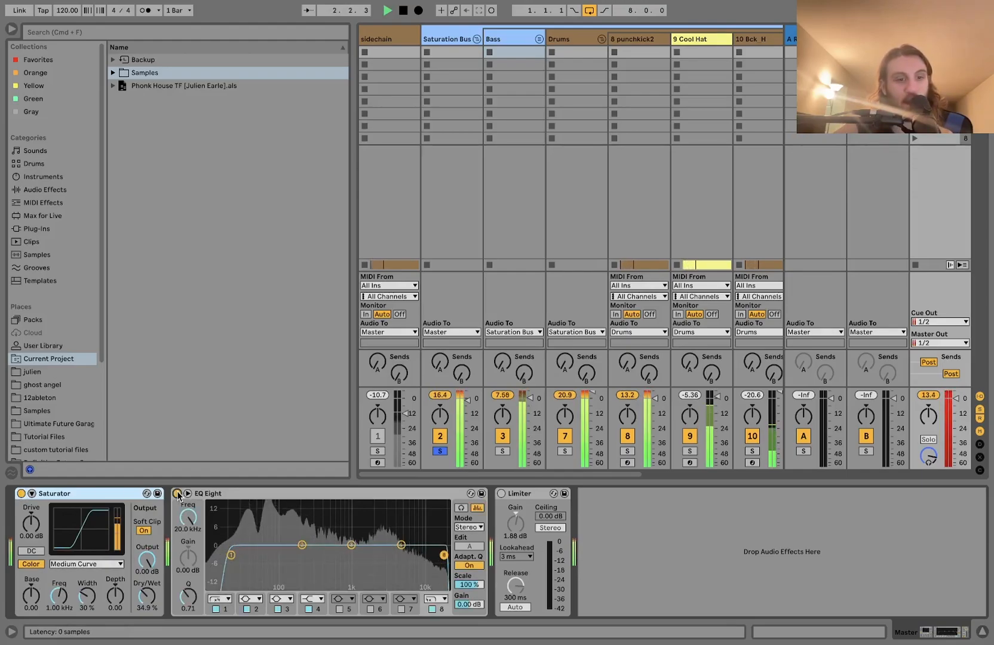
key("space")
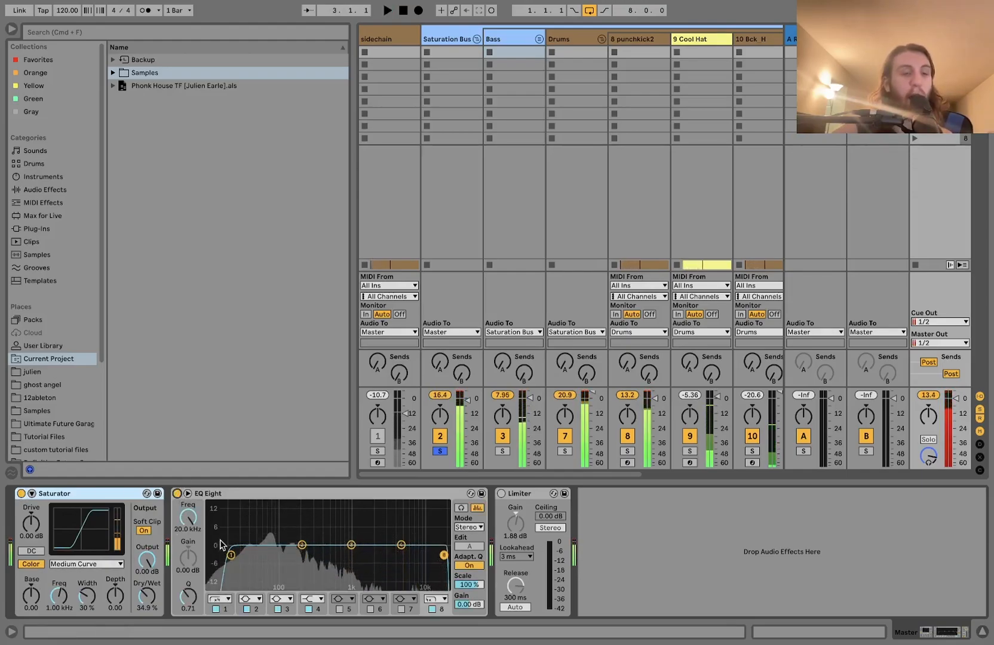
key("space")
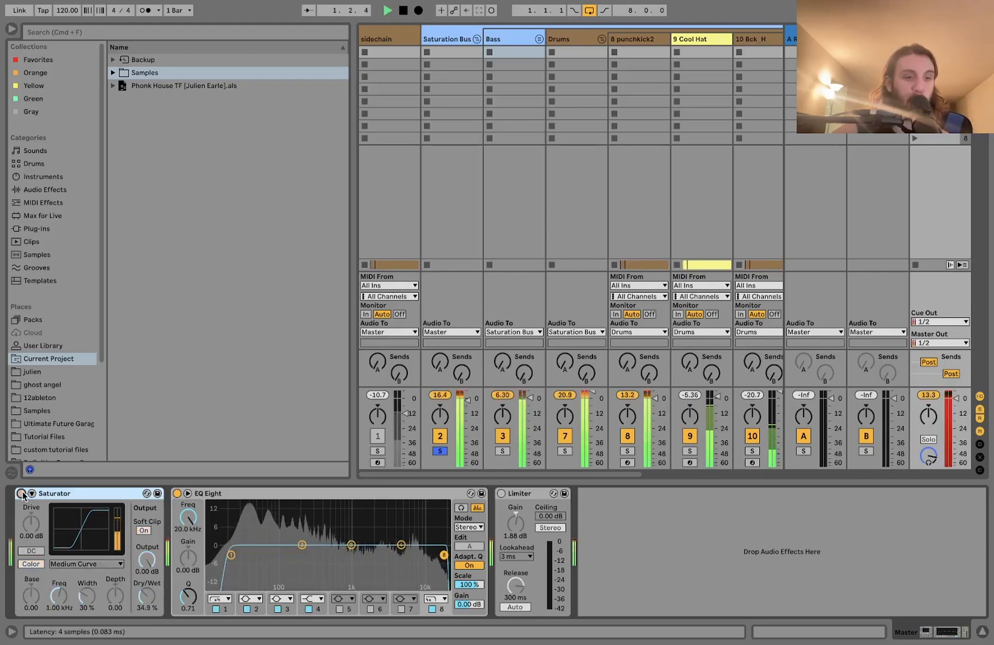
key("space")
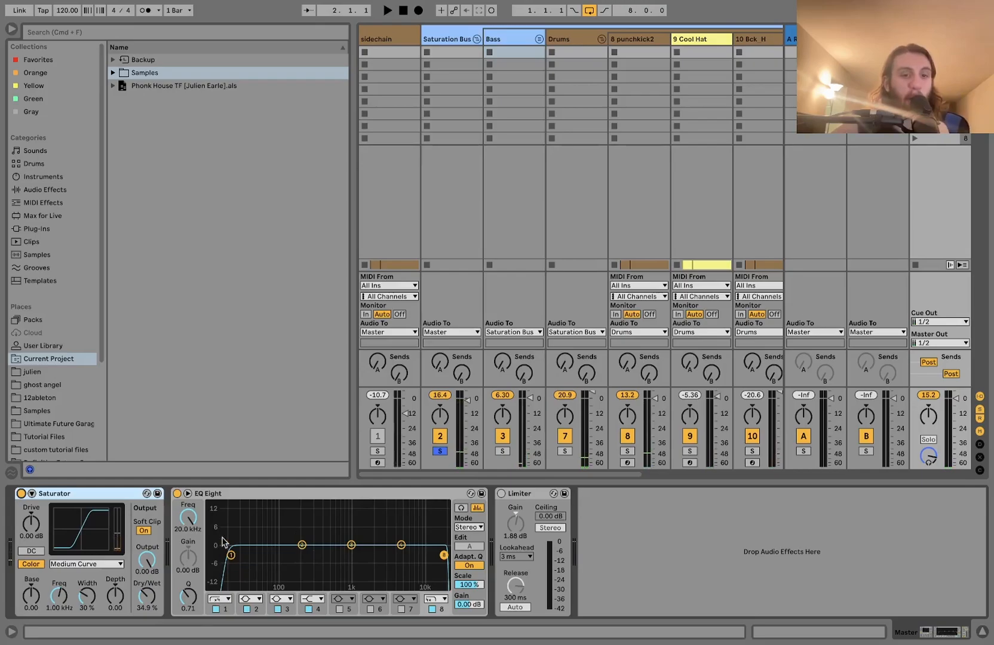
Turn the master's Limiter back on, play the result and unsolo the Saturation Bus to bring in the other tracks
left_click(501, 494)
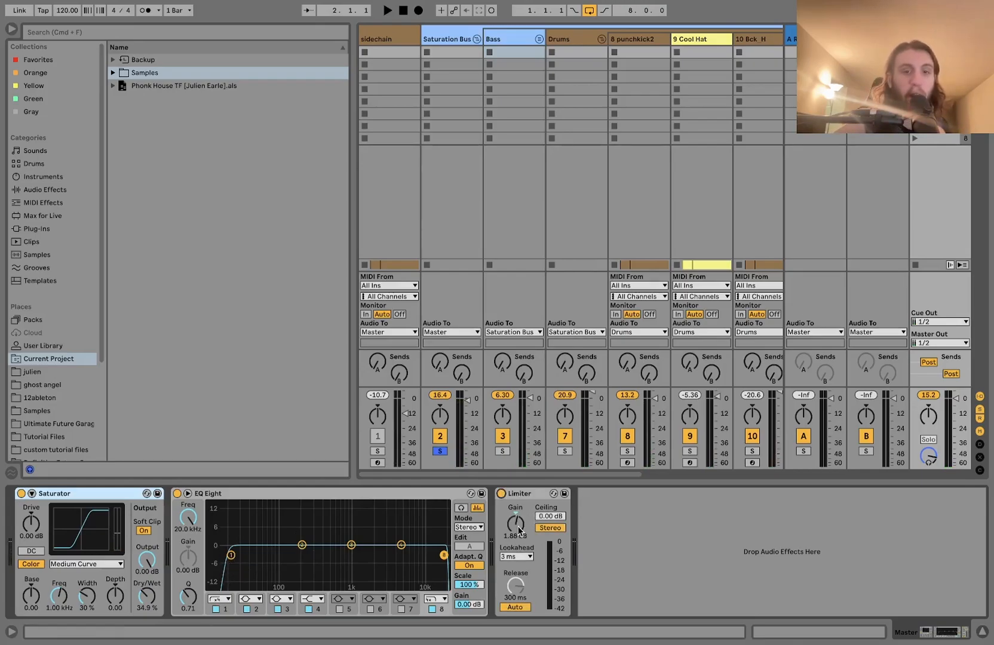
key("space")
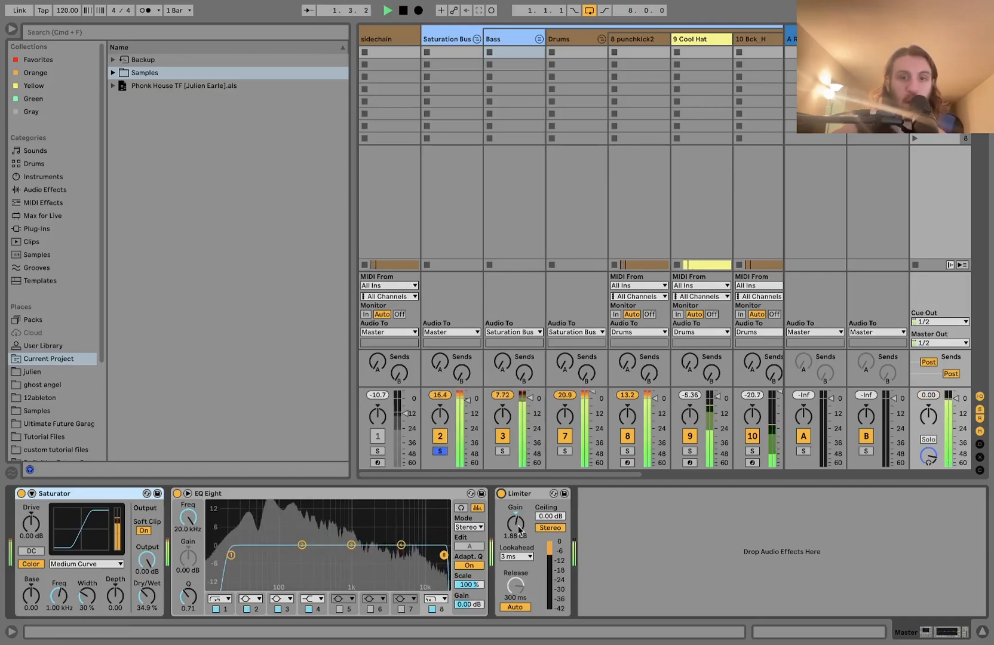
scroll(700, 387, "right", 5)
scroll(700, 387, "right", 1)
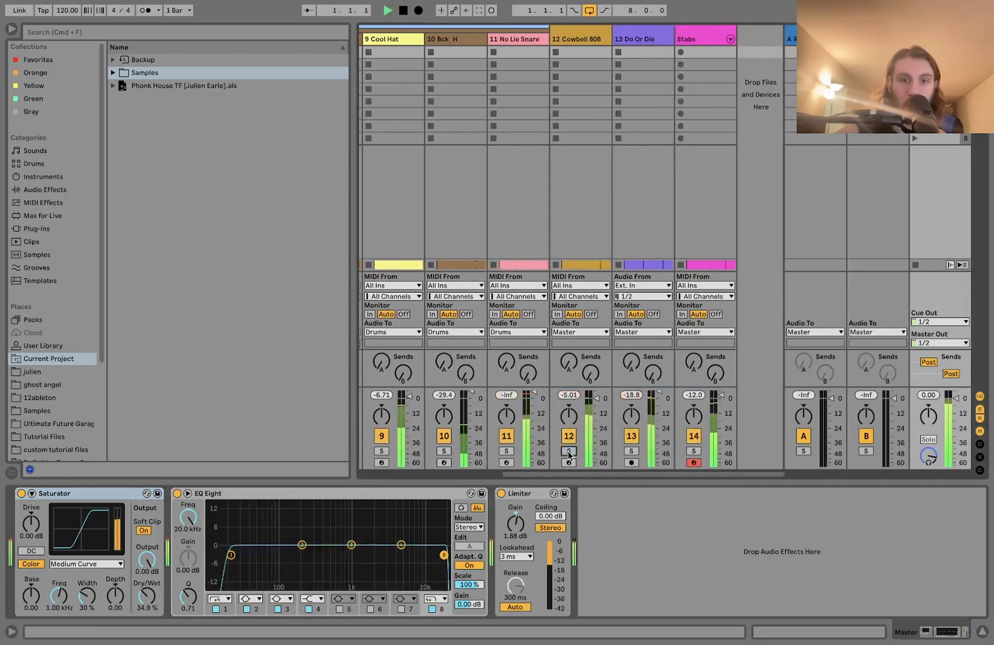
Compare the full mix with the master's Limiter off and on, finishing with it on and playback stopped
left_click(501, 494)
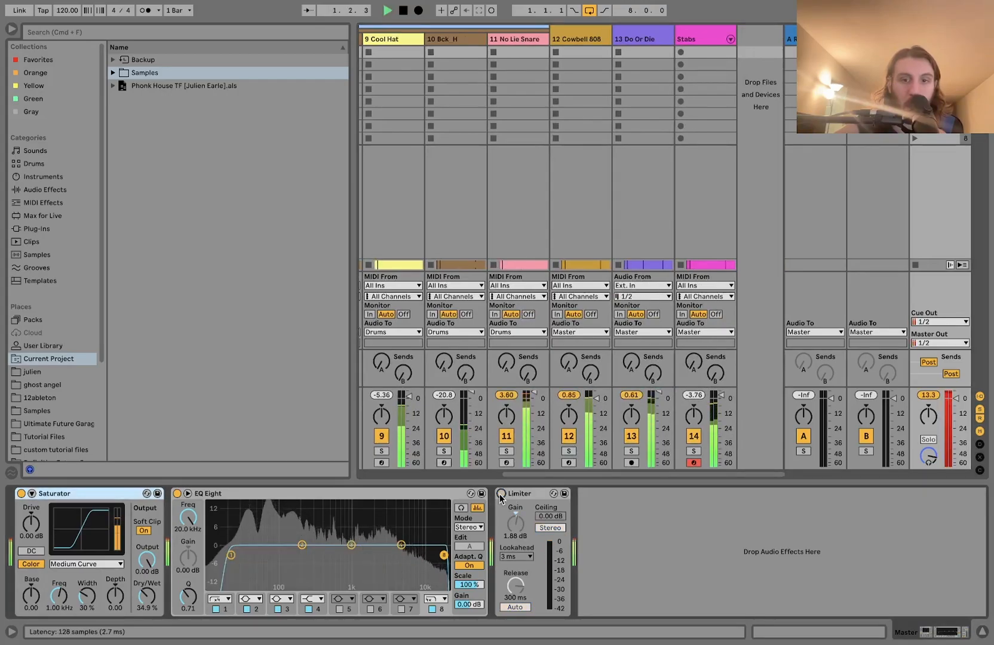
left_click(501, 494)
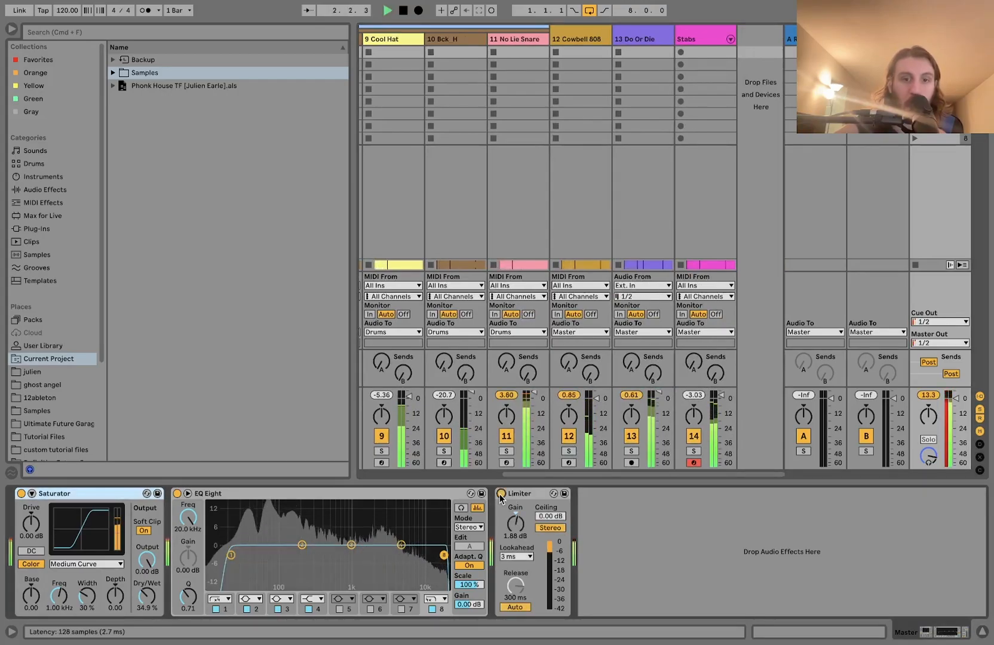
key("space")
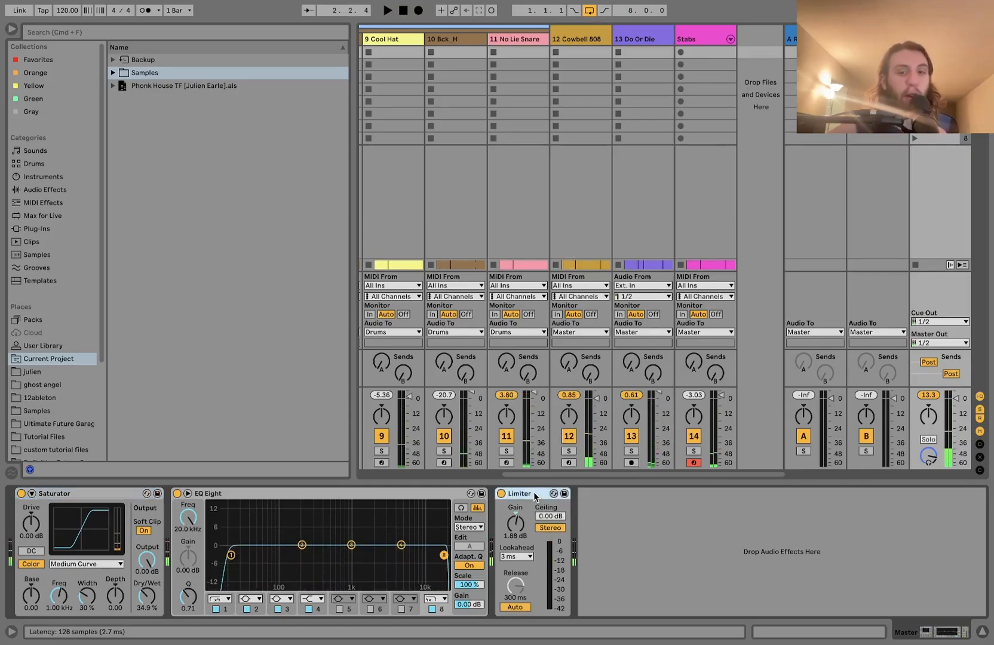
Switch to the Arrangement View and collapse all tracks, including the Saturation Bus group
key("Tab")
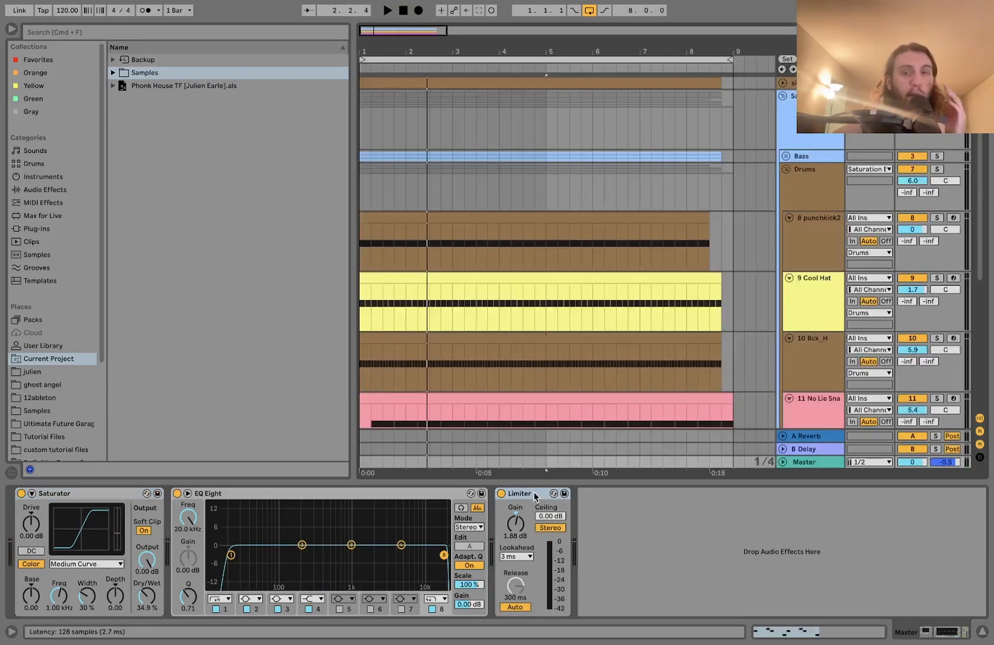
left_click(784, 117)
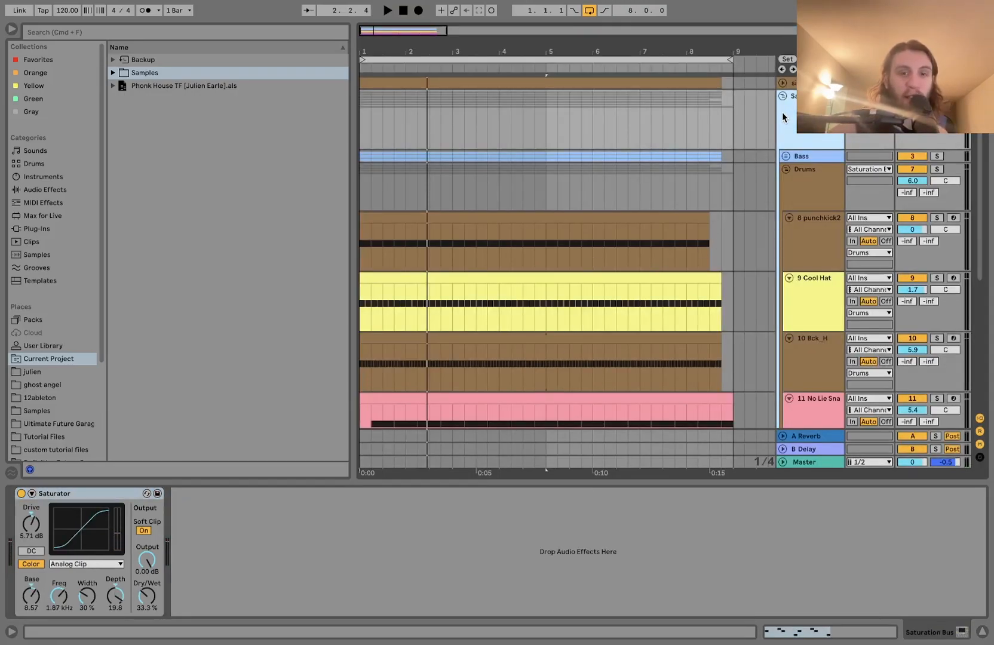
key("super+a")
key("u")
left_click(782, 112)
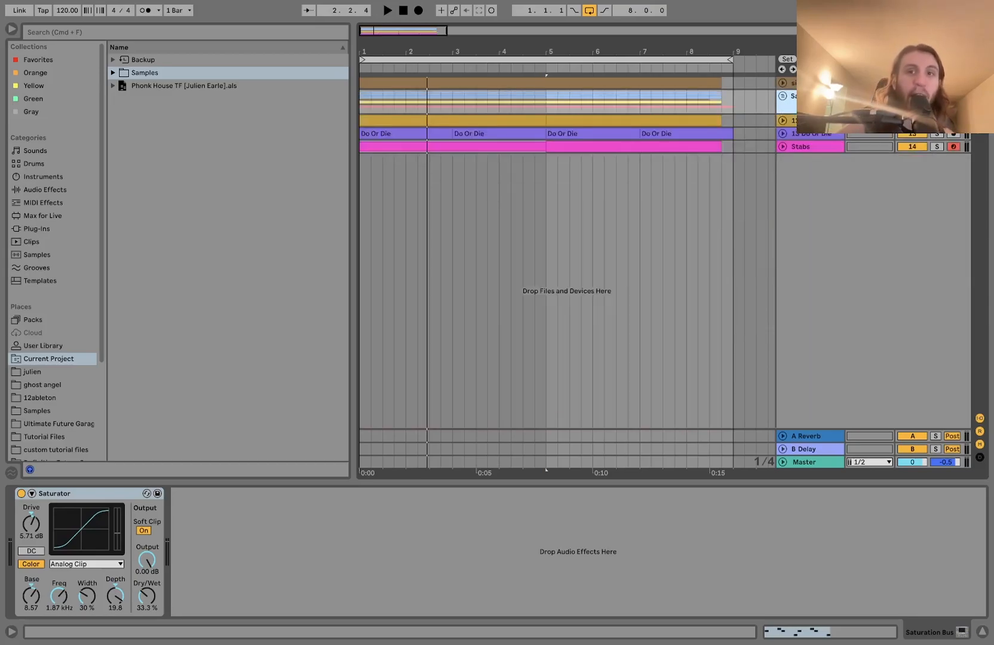
Expand the Saturation Bus, its Drums group and drum tracks, plus the Cowbell 808, Do Or Die and Stabs tracks, leaving Bass collapsed
left_click(792, 123)
key("u")
key("Down")
key("u")
key("Down")
key("Up")
key("Down")
key("u")
key("Down")
key("Up")
key("Up")
key("Up")
key("Up")
key("u")
key("Down")
key("Down")
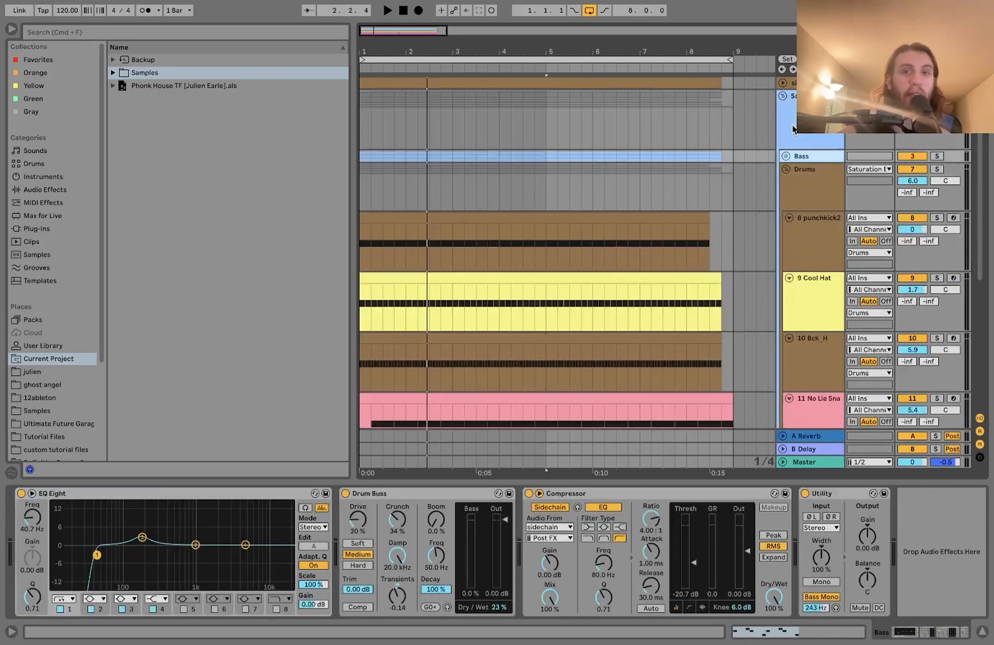
Collapse the punchkick2, Cool Hat, Bck_H and No Lie Snare tracks within Drums and select the Saturation Bus
key("u")
key("Down")
key("Up")
key("u")
key("Down")
key("u")
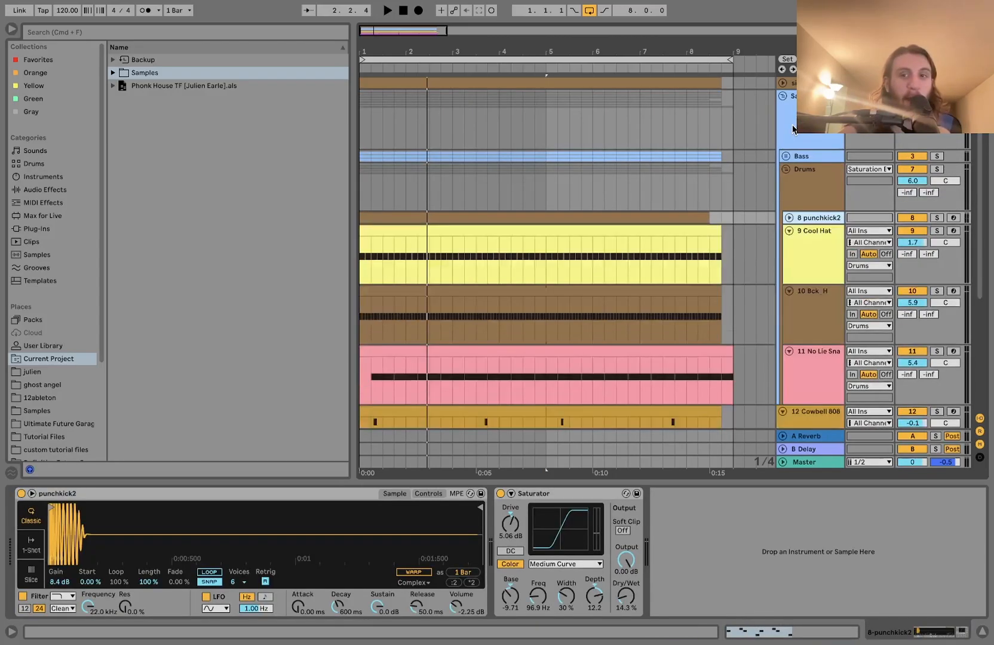
key("Down")
key("u")
key("Down")
key("u")
key("Down")
key("u")
key("Up")
key("Up")
key("Up")
key("Up")
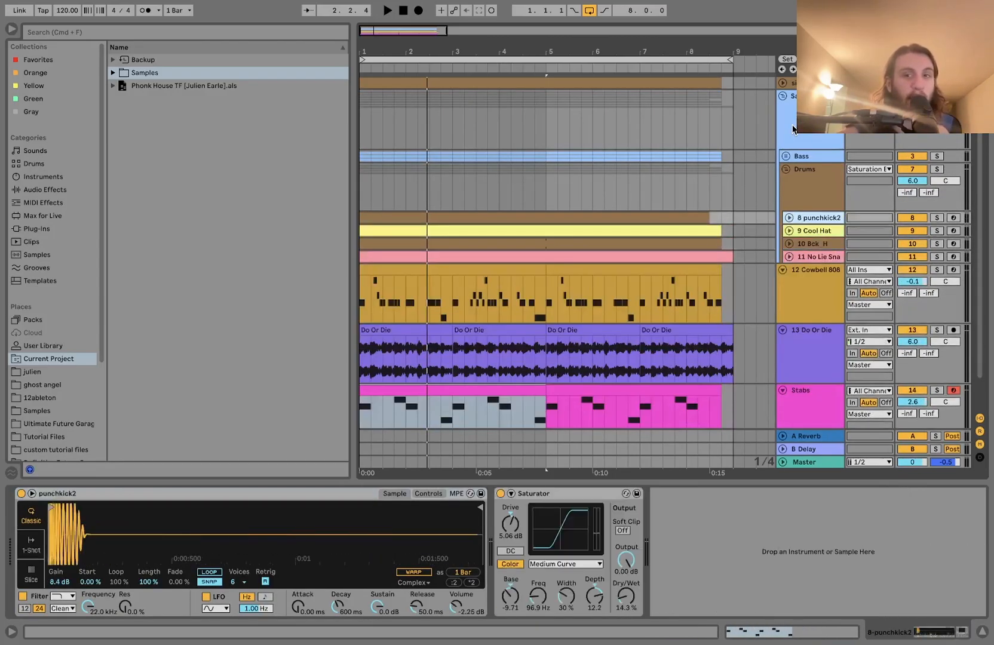
key("Up")
key("Up")
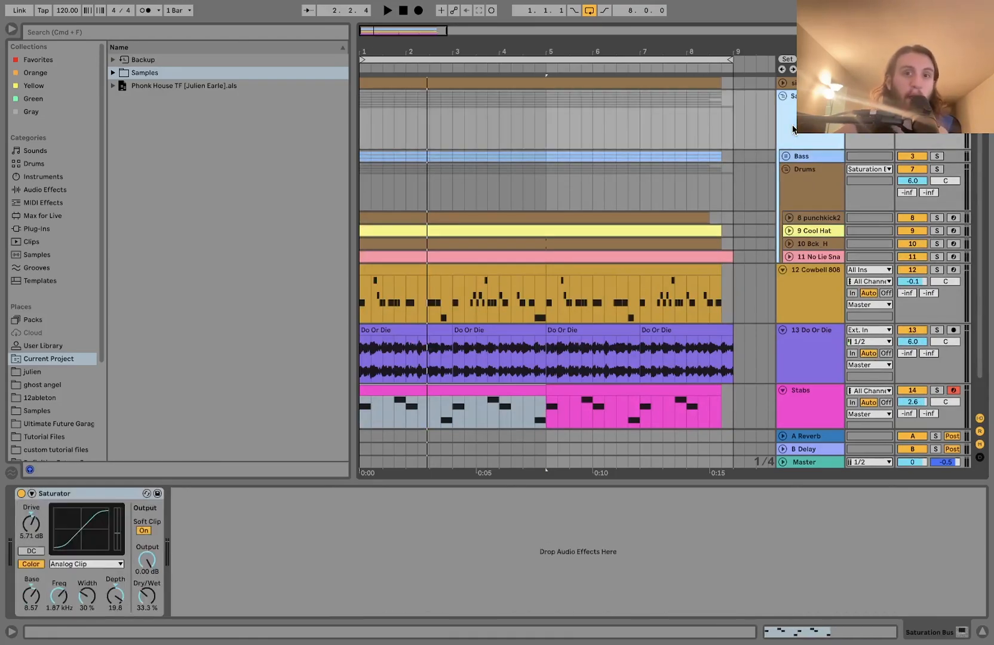
Play the arrangement from bar 8 with looping turned off, stop playback and return the insert marker to the start
left_click(686, 128)
key("space")
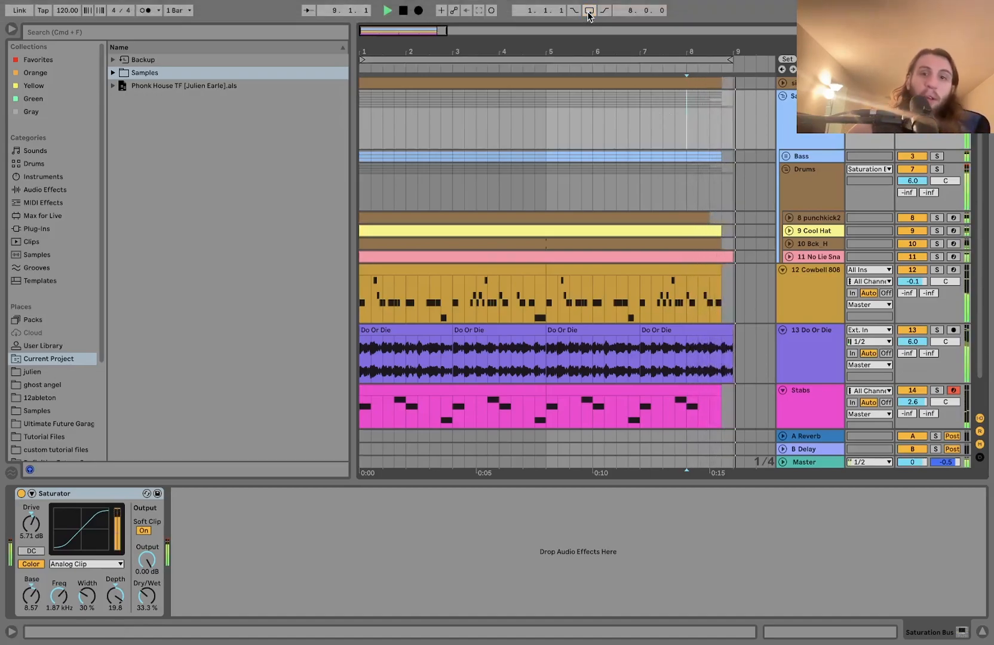
key("space")
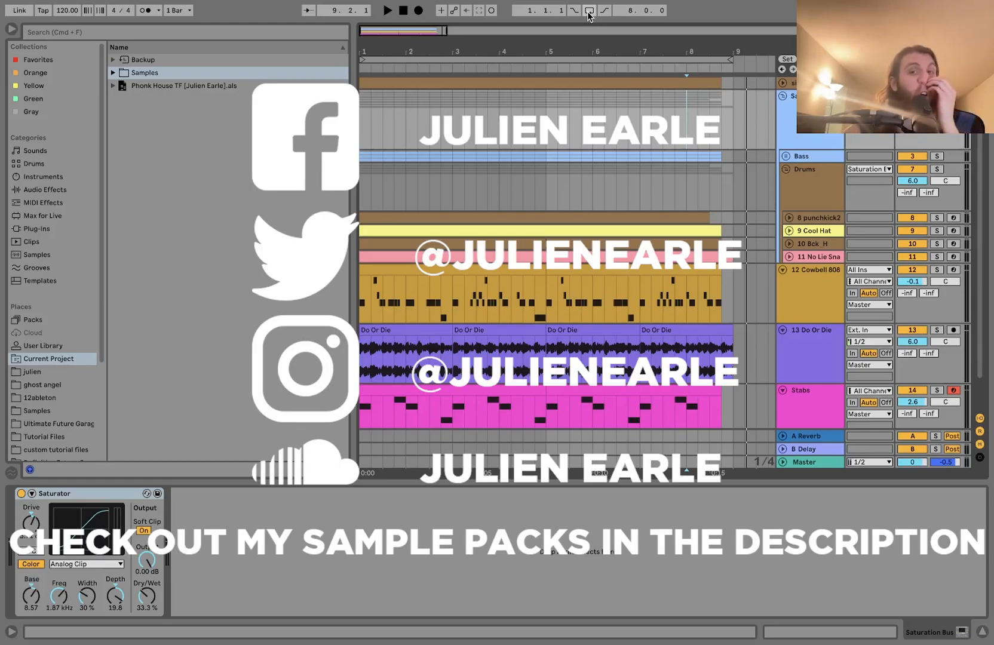
left_click(362, 132)
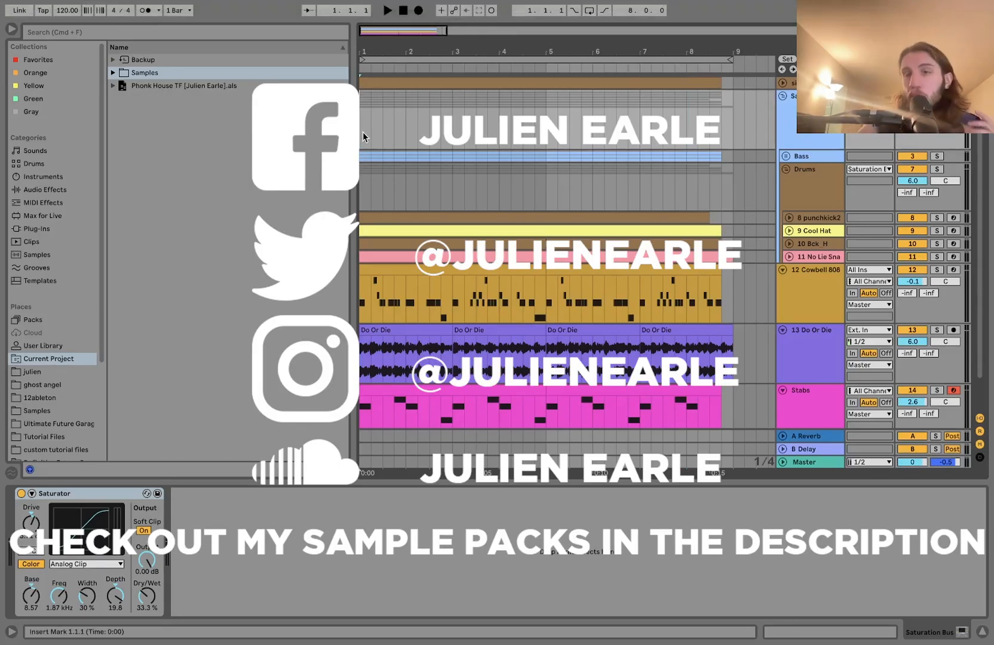